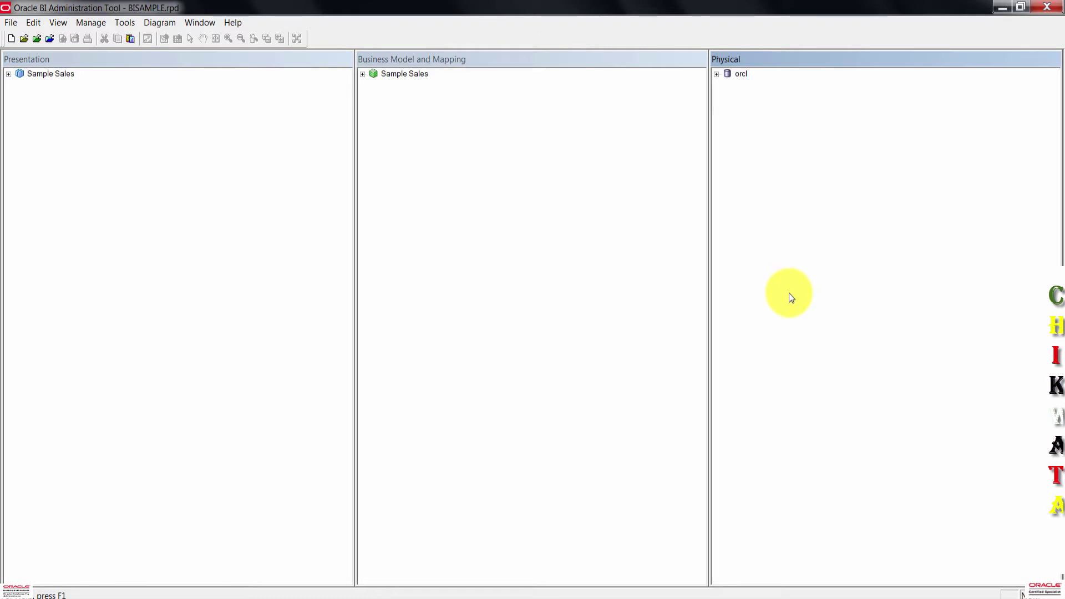
- Start the Import Metadata wizard from orcl's connection pool and continue to object selection
{"action": "left_click", "coordinate": [717, 76]}
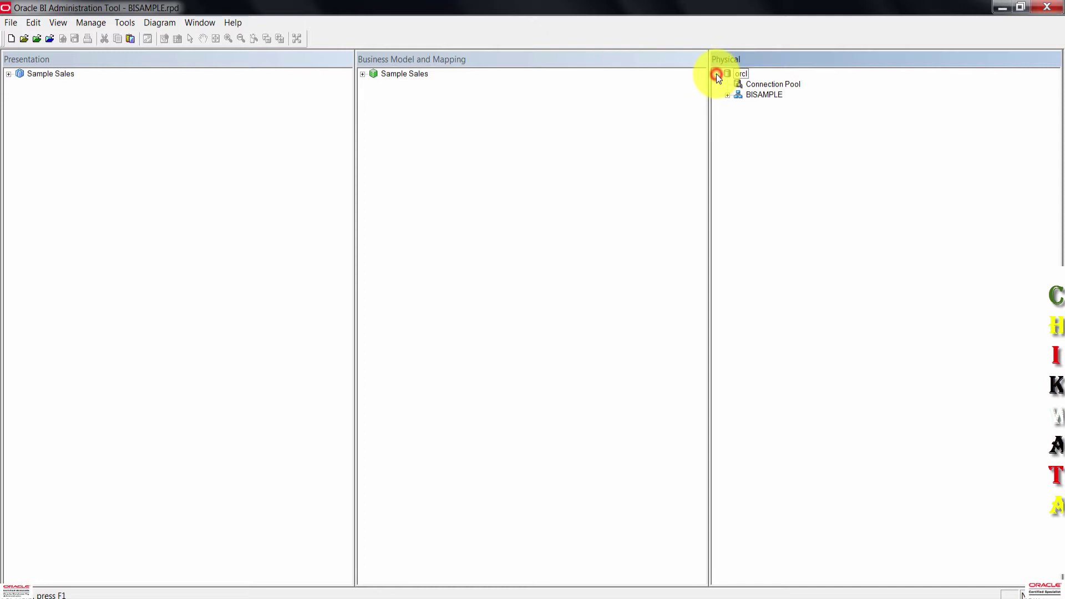
{"action": "left_click", "coordinate": [773, 86]}
{"action": "right_click", "coordinate": [773, 87]}
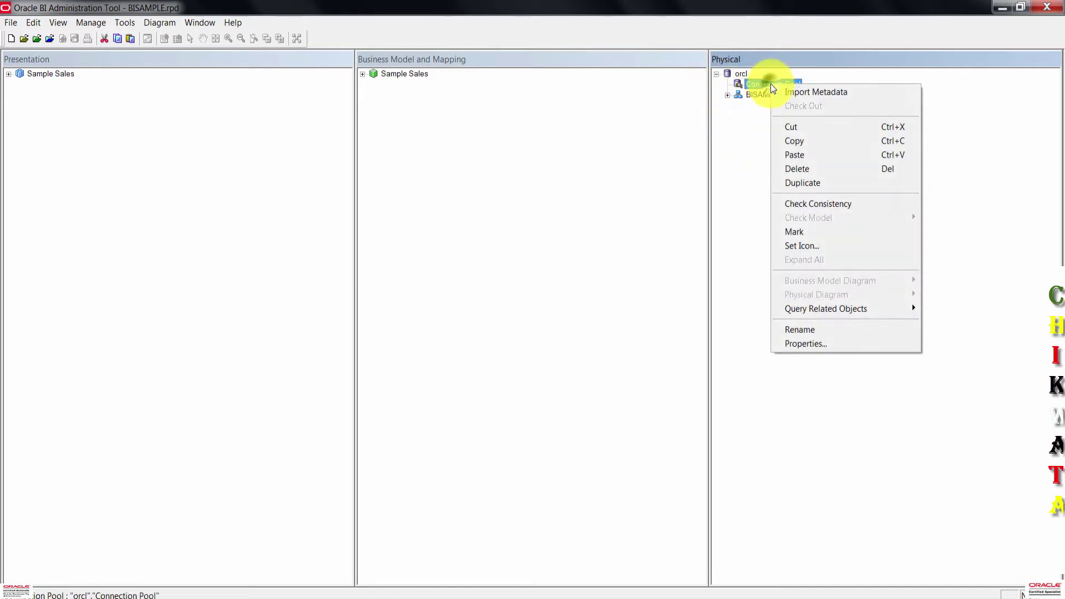
{"action": "left_click", "coordinate": [832, 93]}
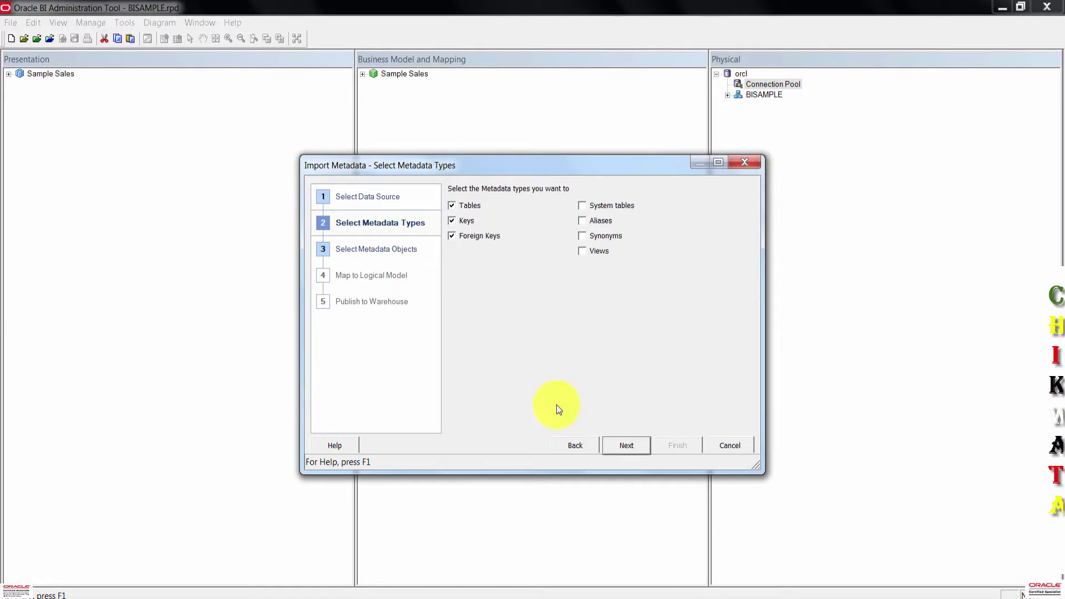
{"action": "left_click", "coordinate": [626, 443]}
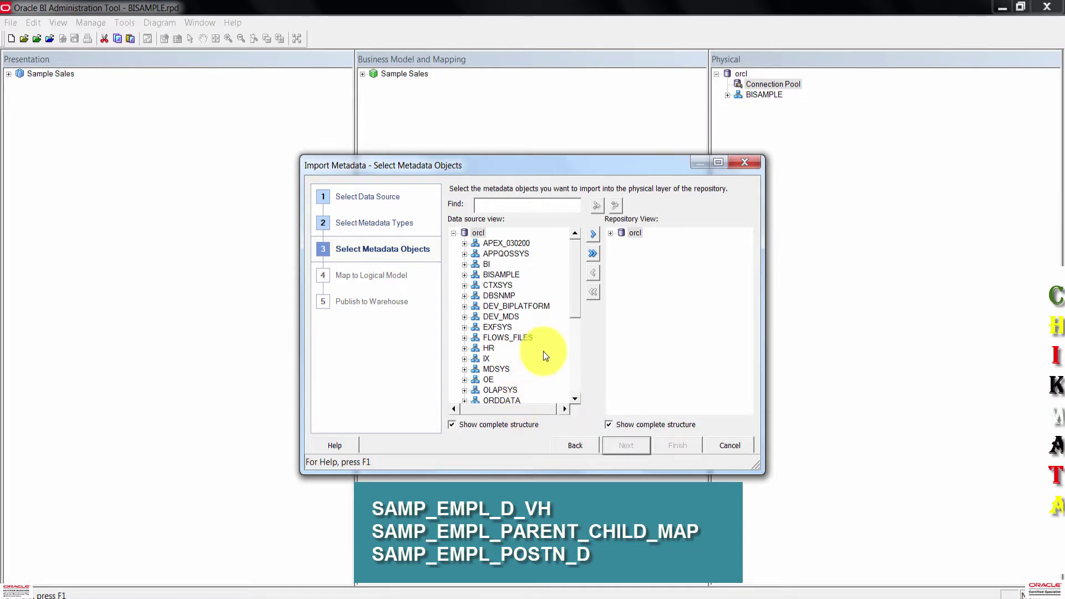
- Select SAMP_EMPL_D_VH, SAMP_EMPL_PARENT_CHILD_MAP and SAMP_EMPL_POSTN_D in BISAMPLE and add them for import
{"action": "left_click", "coordinate": [463, 275]}
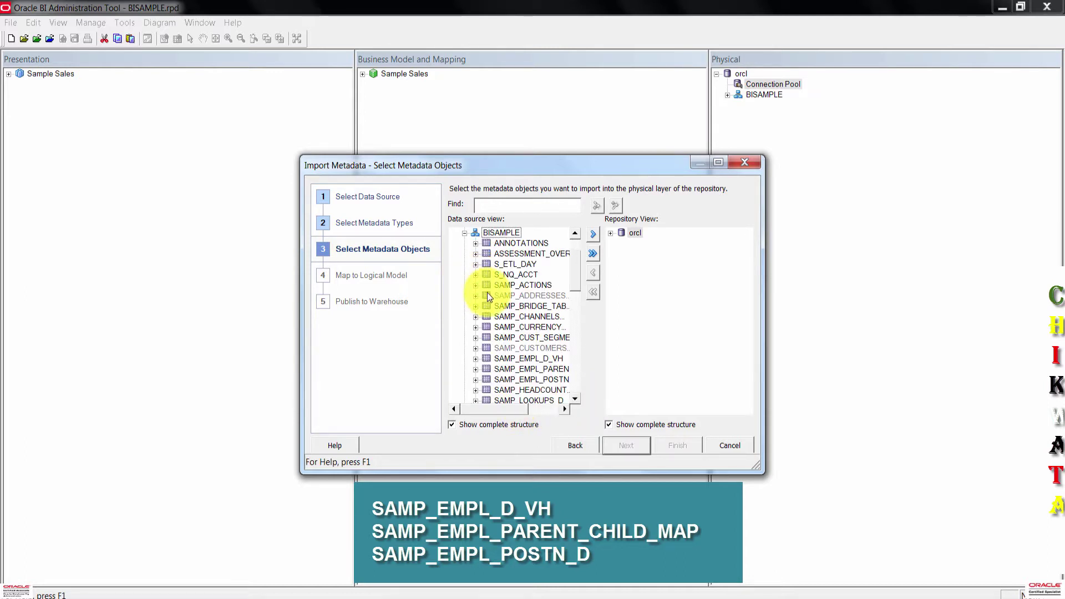
{"action": "scroll", "coordinate": [576, 271], "scroll_direction": "down", "scroll_amount": 2}
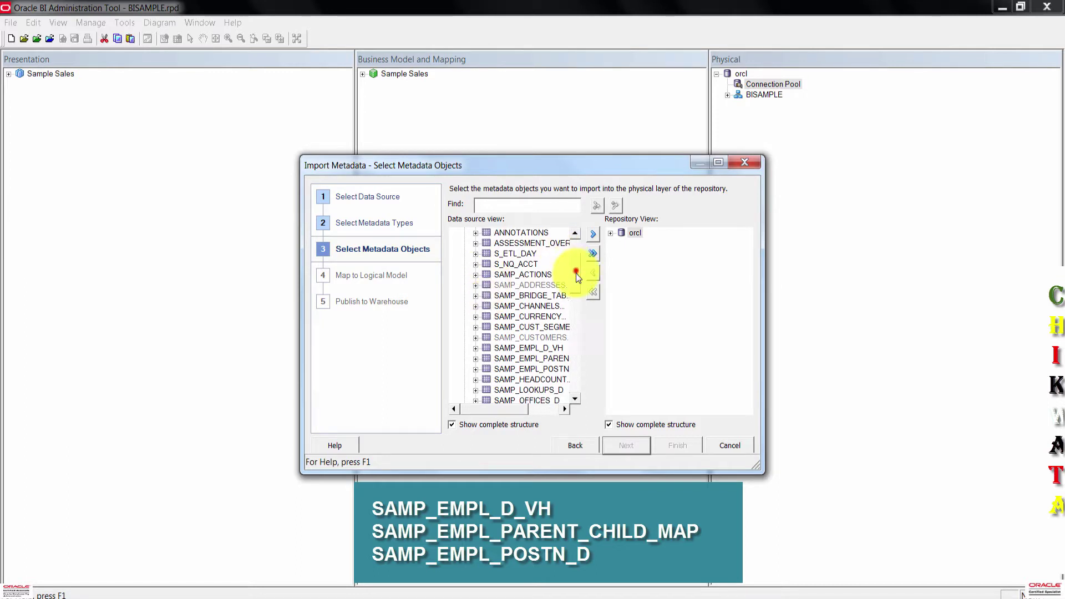
{"action": "left_click", "coordinate": [546, 319]}
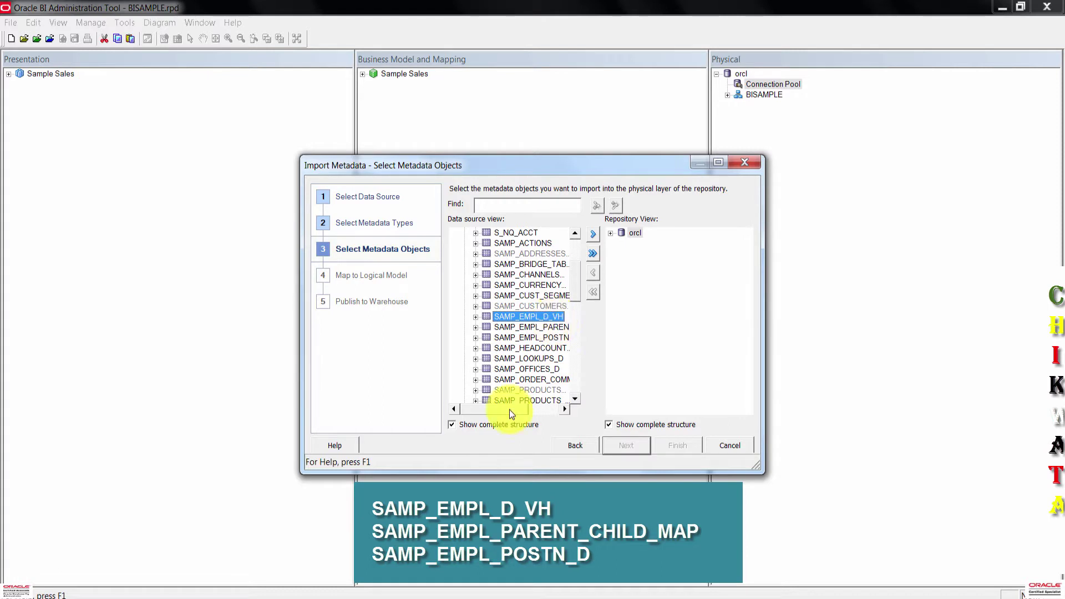
{"action": "left_click_drag", "start_coordinate": [509, 409], "coordinate": [540, 410]}
{"action": "left_click", "coordinate": [534, 329], "text": "ctrl"}
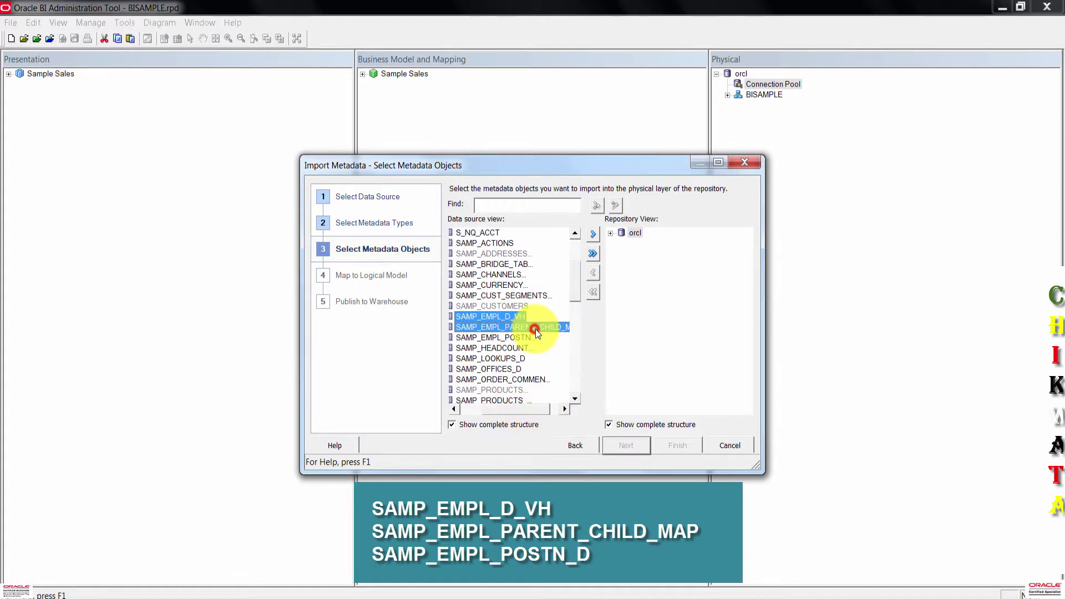
{"action": "left_click", "coordinate": [526, 338], "text": "ctrl"}
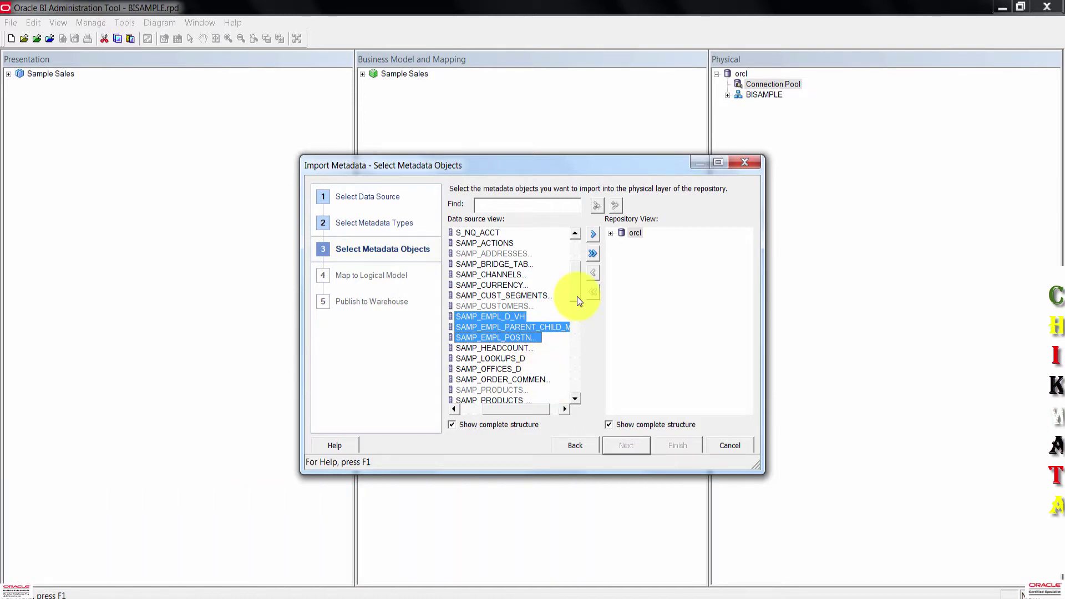
{"action": "left_click", "coordinate": [594, 235]}
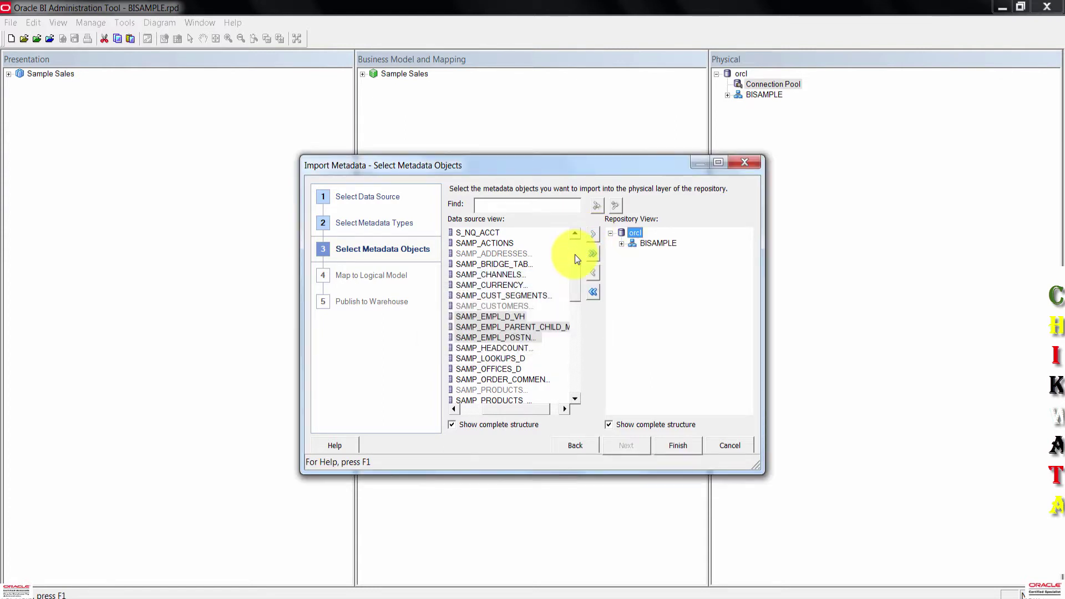
- Finish the import and inspect the three new employee tables under BISAMPLE
{"action": "left_click", "coordinate": [684, 448]}
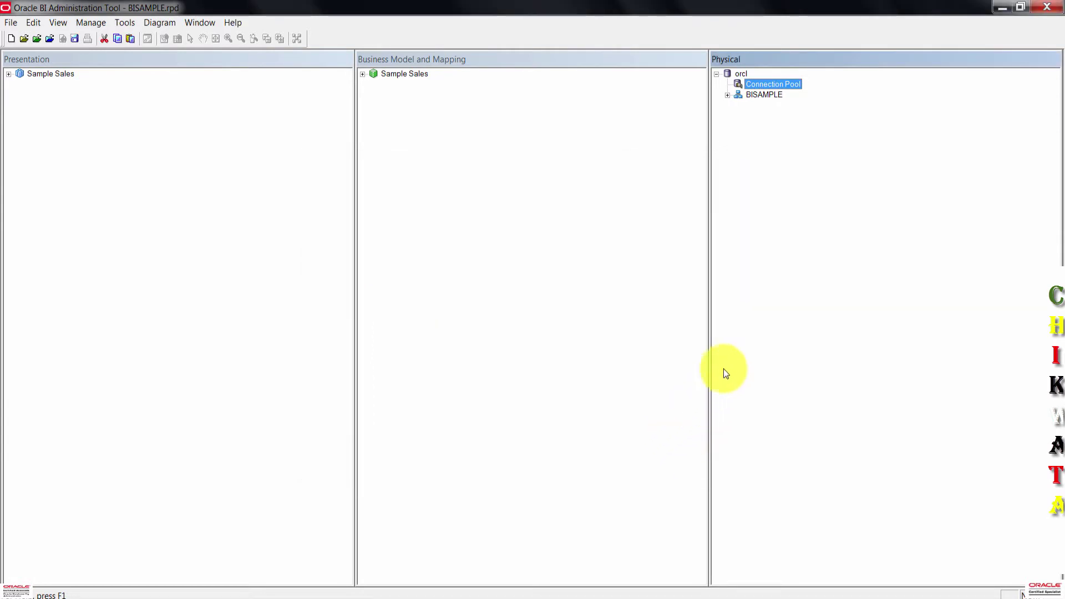
{"action": "left_click", "coordinate": [727, 95]}
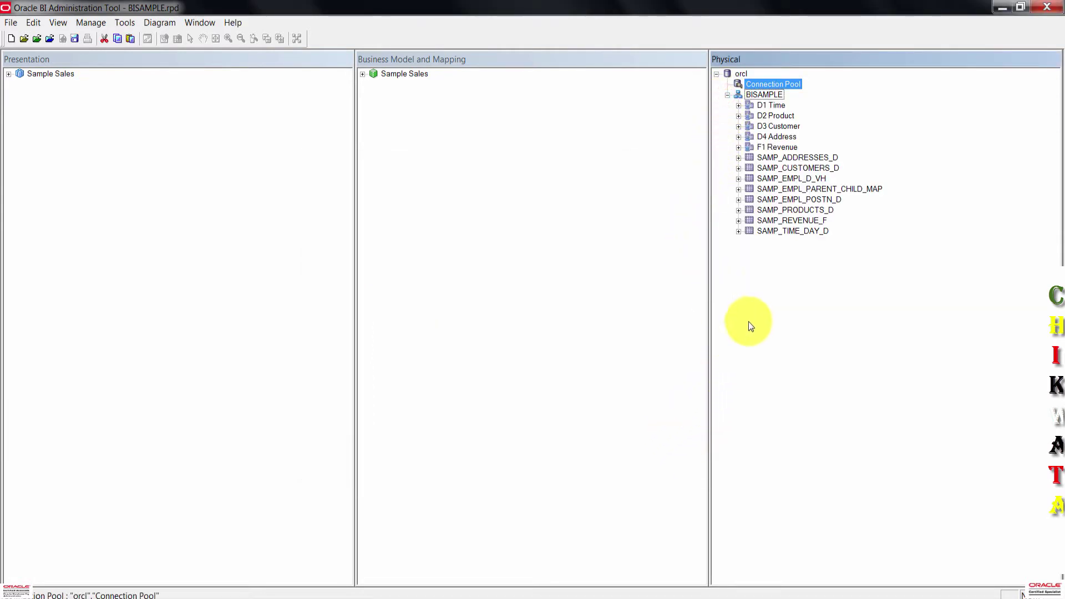
{"action": "left_click", "coordinate": [821, 178]}
{"action": "left_click", "coordinate": [825, 188]}
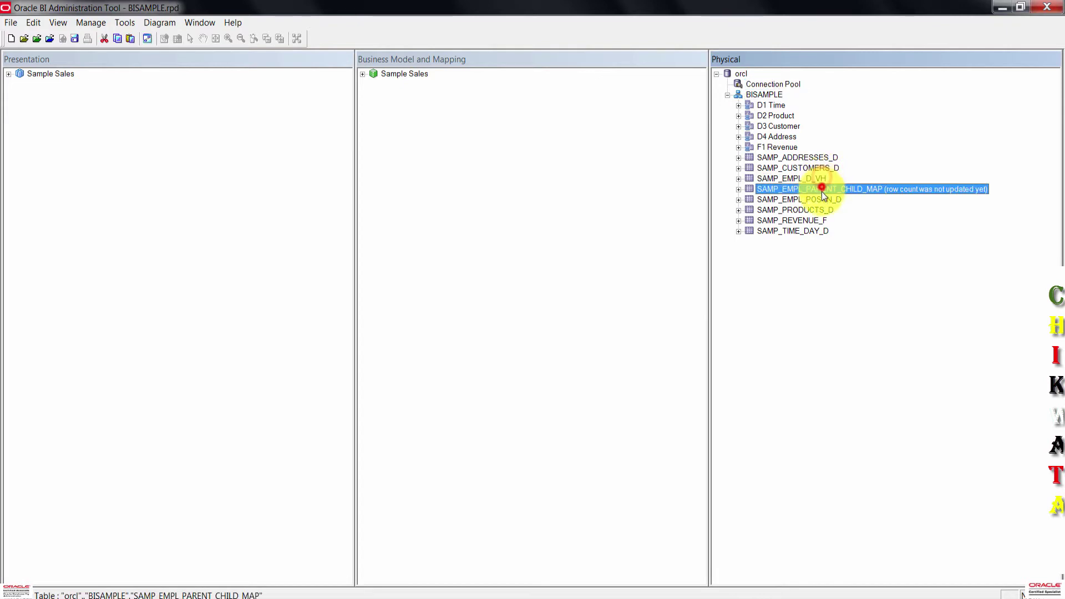
{"action": "left_click", "coordinate": [836, 200]}
{"action": "left_click", "coordinate": [801, 340]}
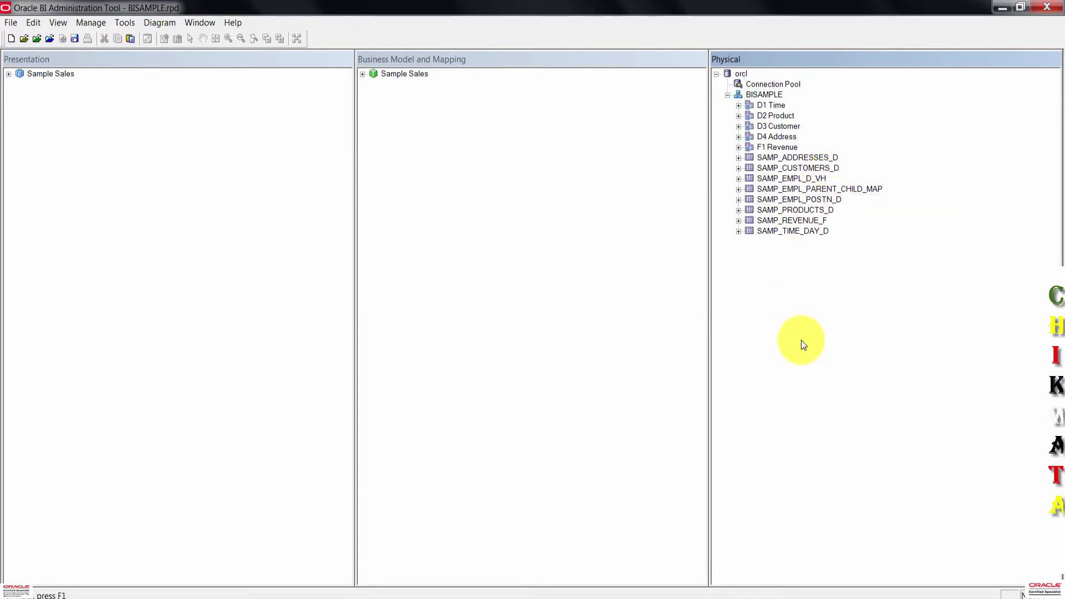
- View the data of SAMP_EMPL_PARENT_CHILD_MAP in an enlarged preview window
{"action": "right_click", "coordinate": [851, 191]}
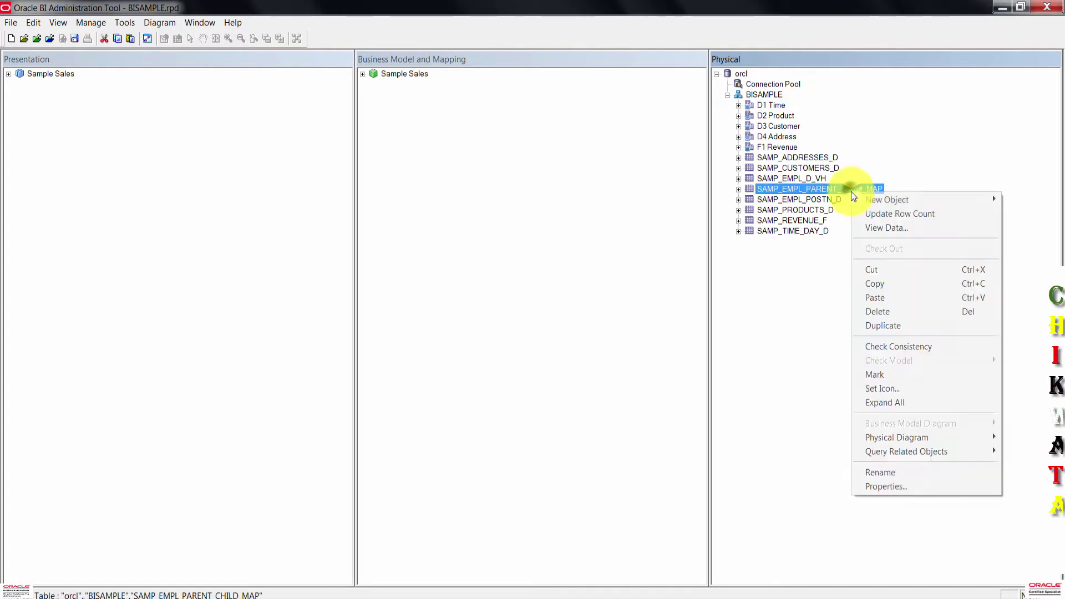
{"action": "left_click", "coordinate": [888, 229]}
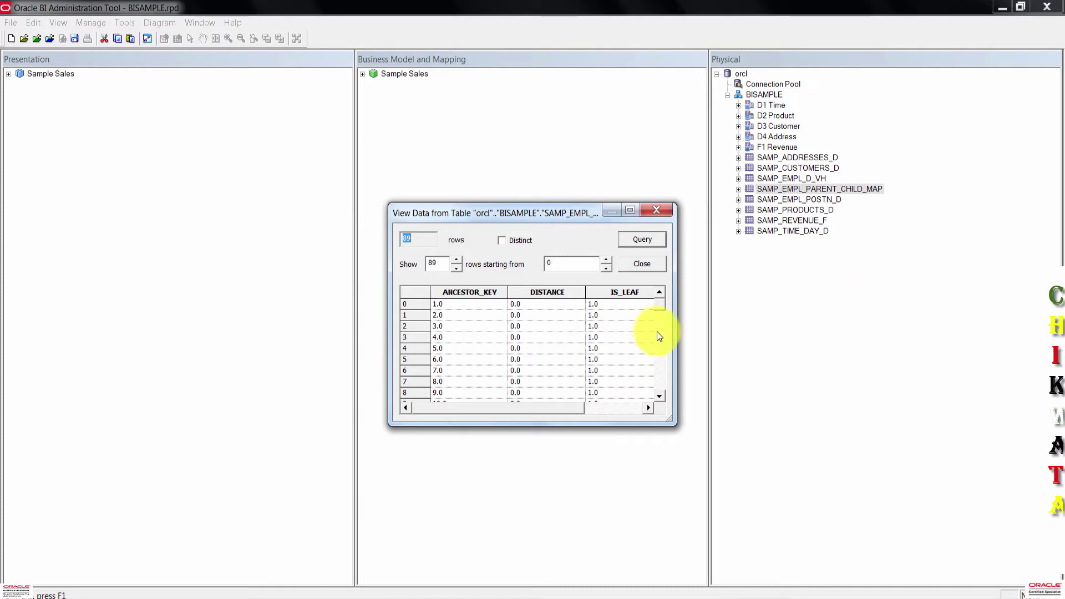
{"action": "left_click_drag", "start_coordinate": [661, 306], "coordinate": [666, 385]}
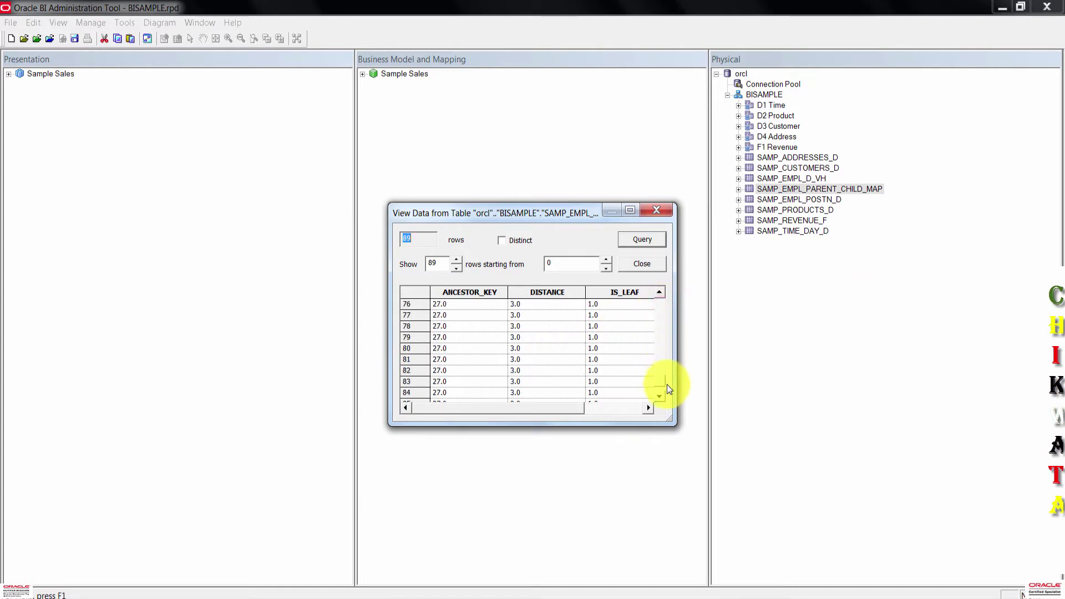
{"action": "left_click_drag", "start_coordinate": [632, 425], "coordinate": [646, 551]}
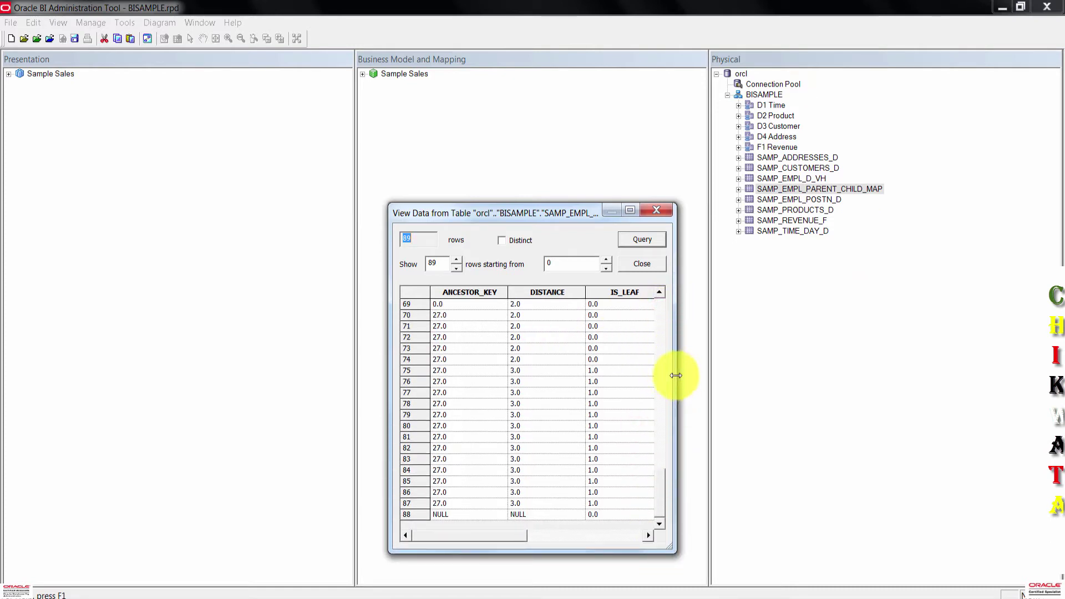
{"action": "left_click_drag", "start_coordinate": [677, 374], "coordinate": [767, 413]}
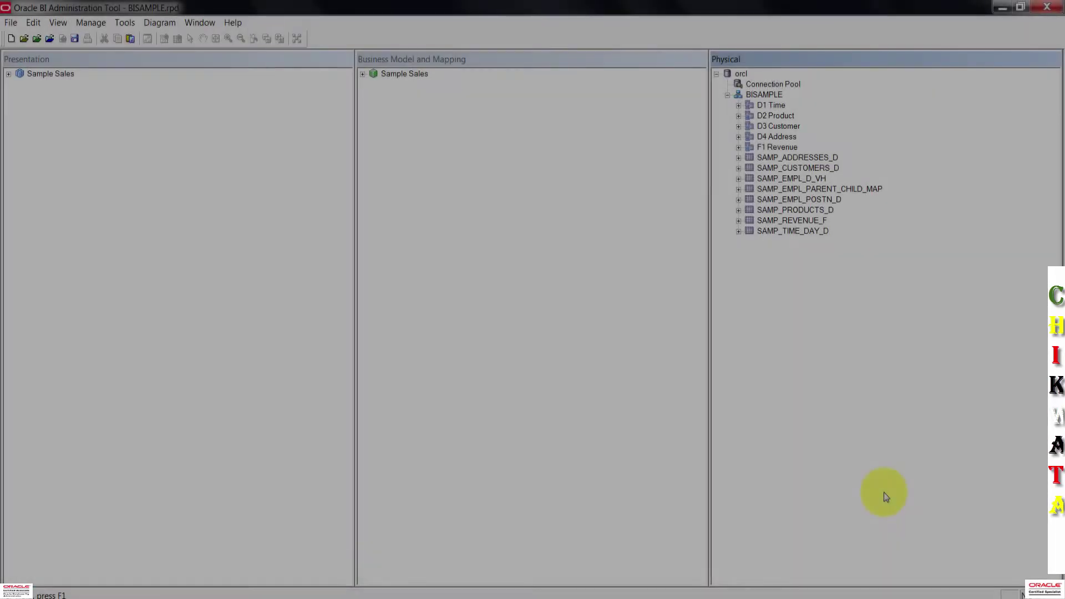
- Create an alias of SAMP_EMPL_D_VH named D50 Sales Rep
{"action": "left_click", "coordinate": [802, 181]}
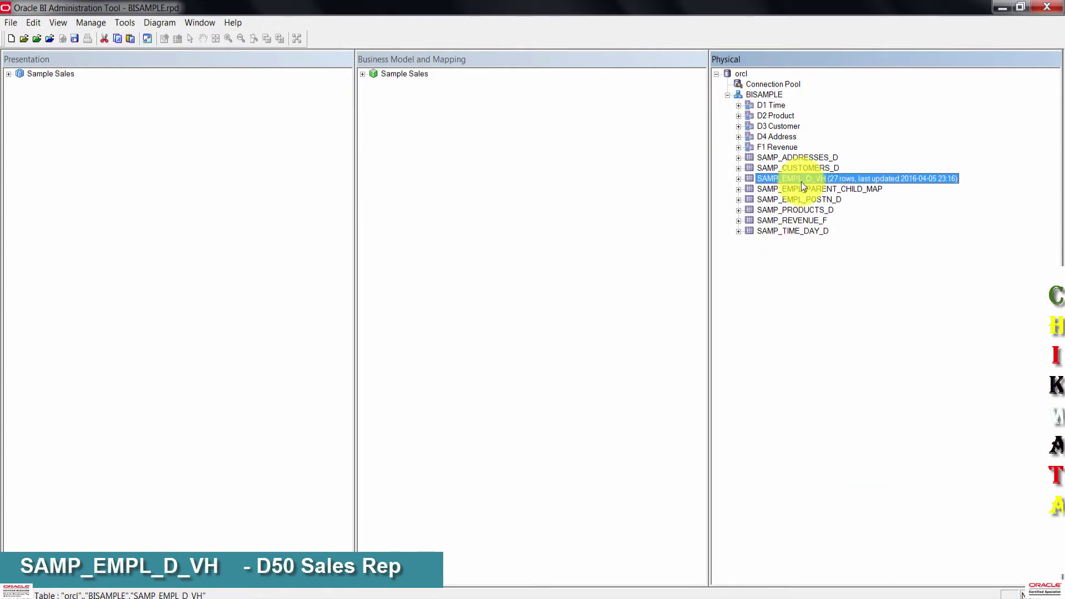
{"action": "right_click", "coordinate": [805, 180]}
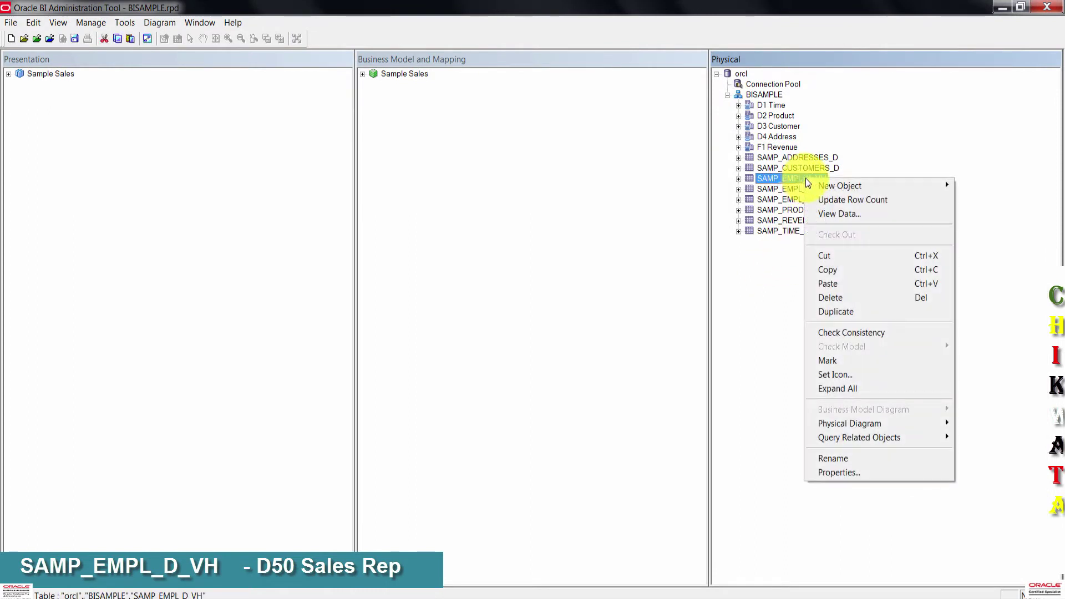
{"action": "mouse_move", "coordinate": [837, 184]}
{"action": "left_click", "coordinate": [990, 184]}
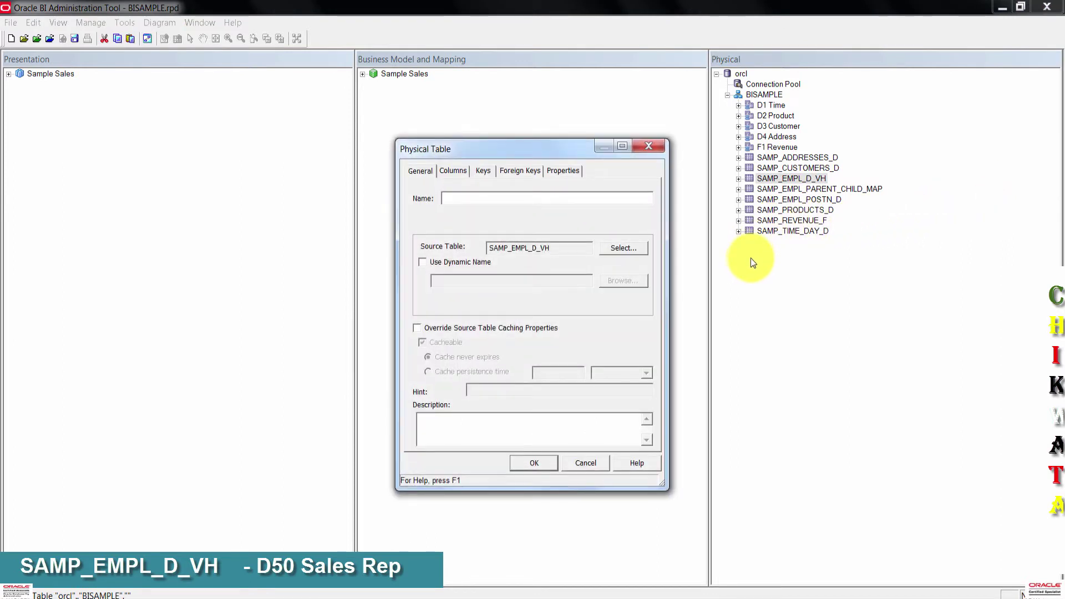
{"action": "type", "text": "D50 Sales Rep"}
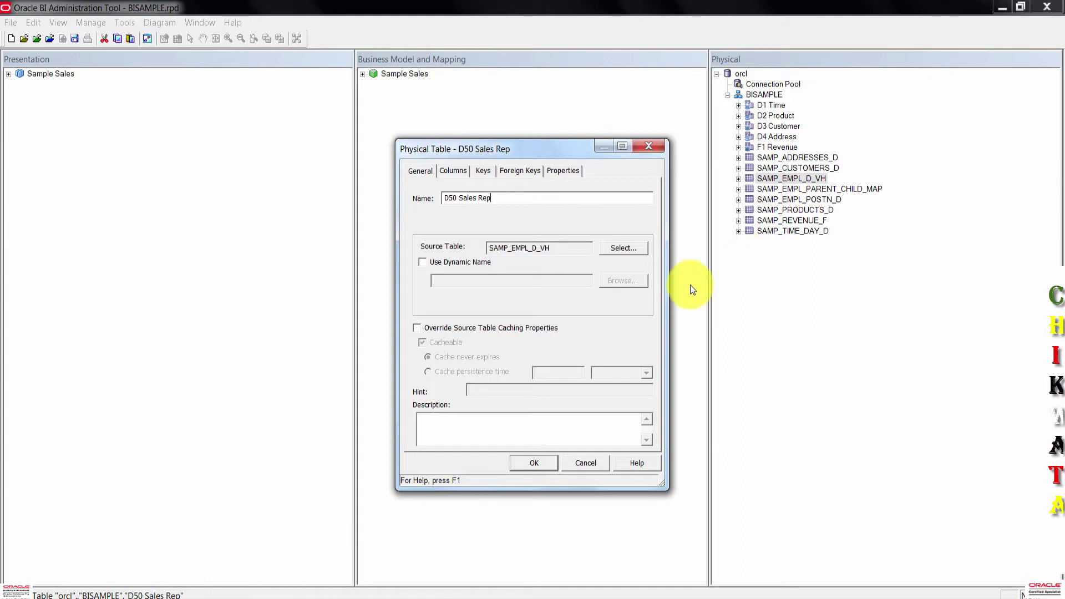
{"action": "left_click", "coordinate": [537, 466]}
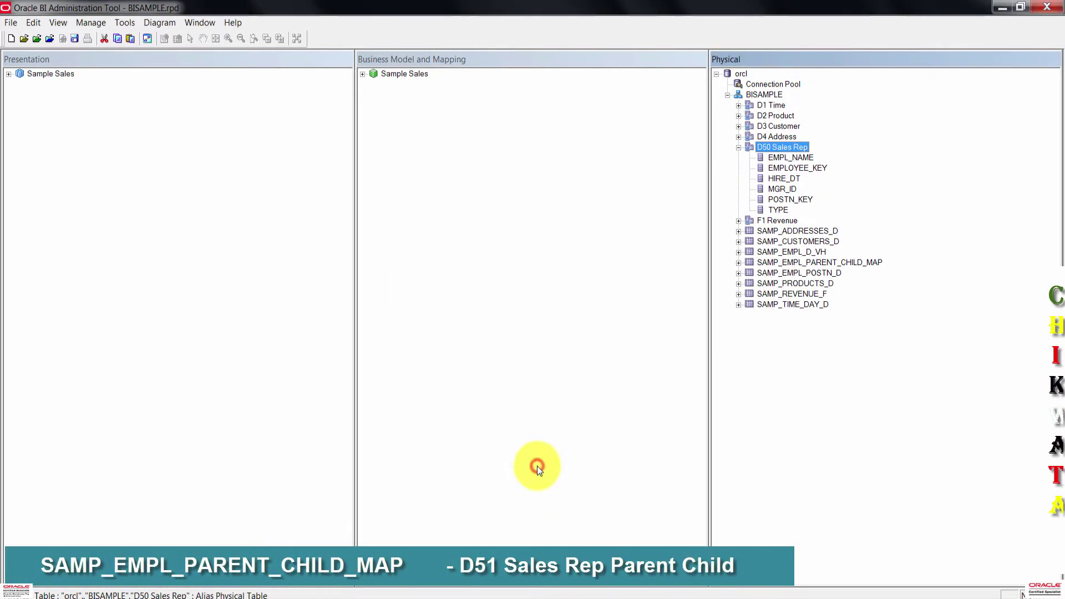
{"action": "left_click", "coordinate": [786, 453]}
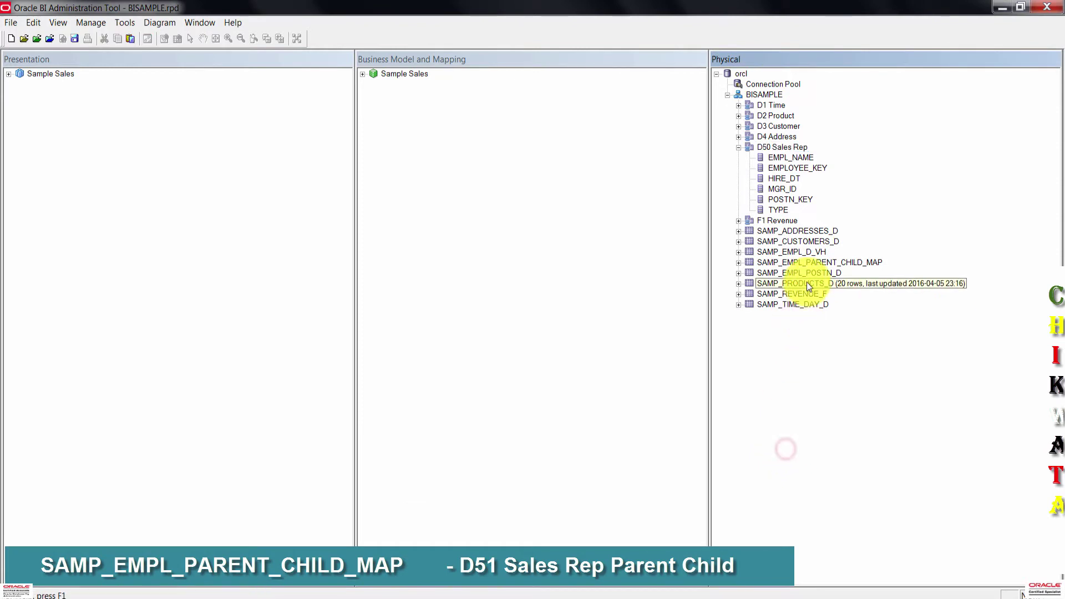
- Create an alias of SAMP_EMPL_PARENT_CHILD_MAP named D51 Sales Rep Parent Child
{"action": "right_click", "coordinate": [820, 264]}
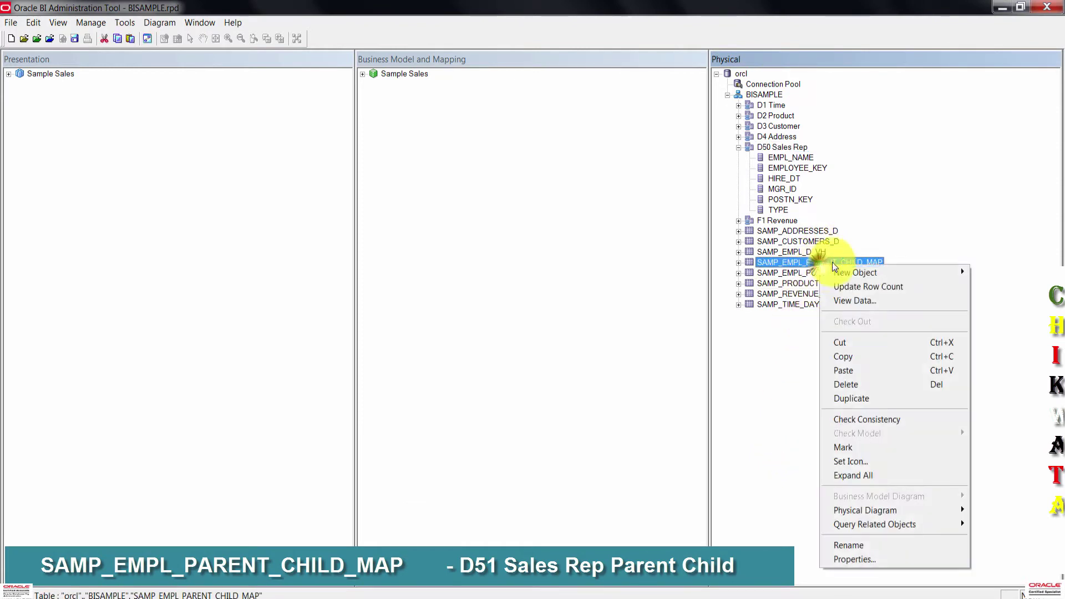
{"action": "mouse_move", "coordinate": [888, 273]}
{"action": "left_click", "coordinate": [1020, 275]}
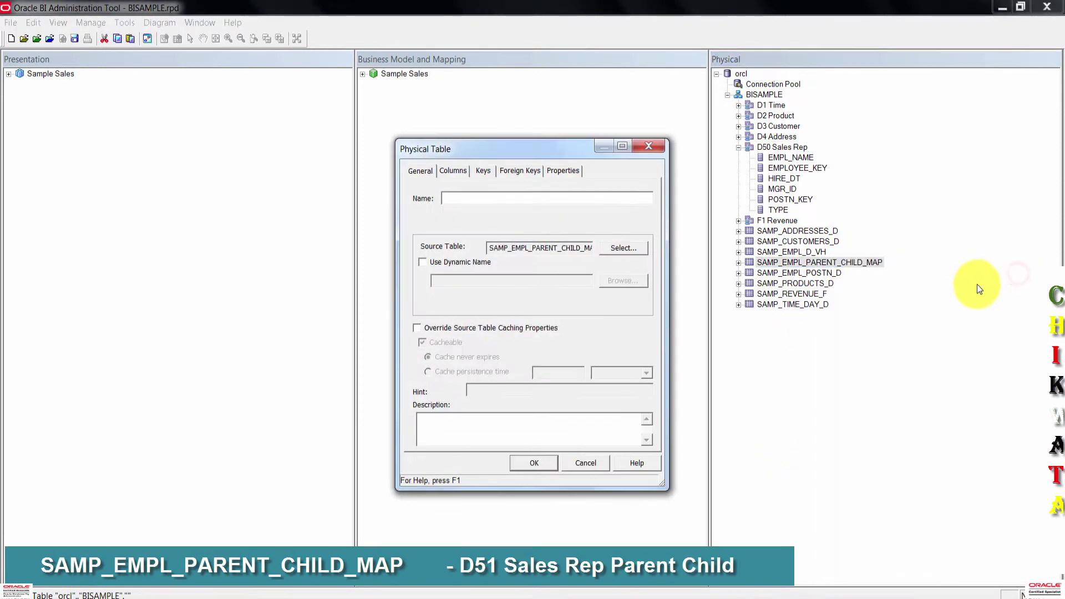
{"action": "type", "text": "D"}
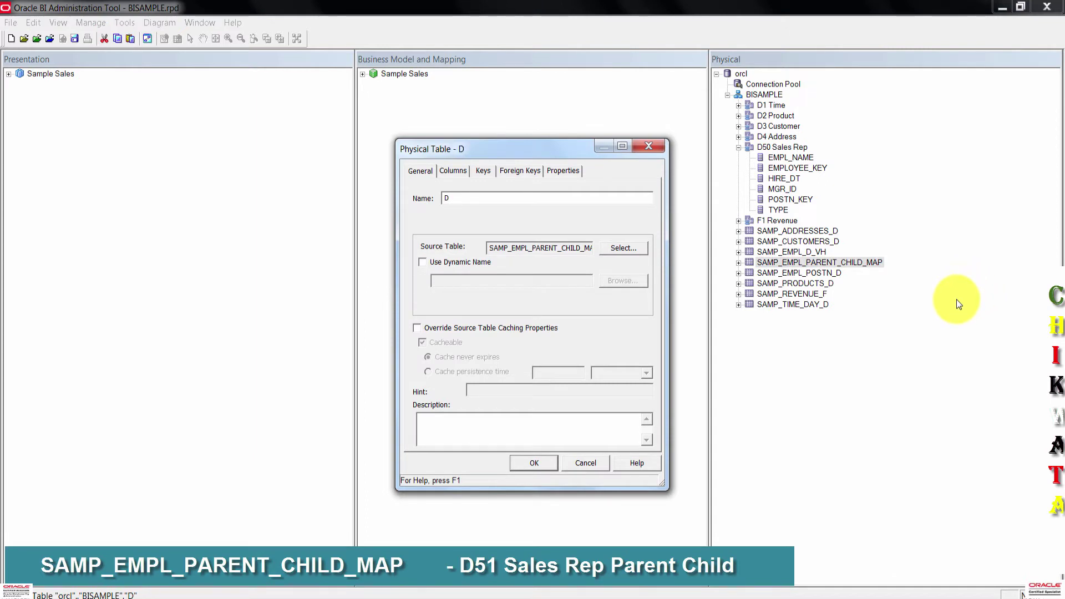
{"action": "type", "text": "51 Sales Rep Pa"}
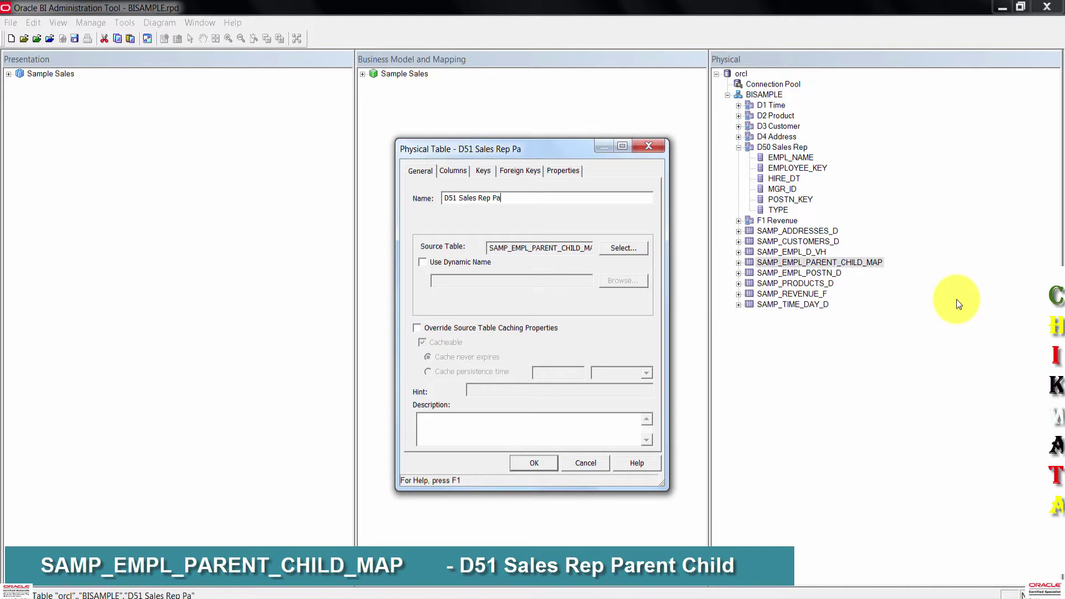
{"action": "type", "text": "rent Child"}
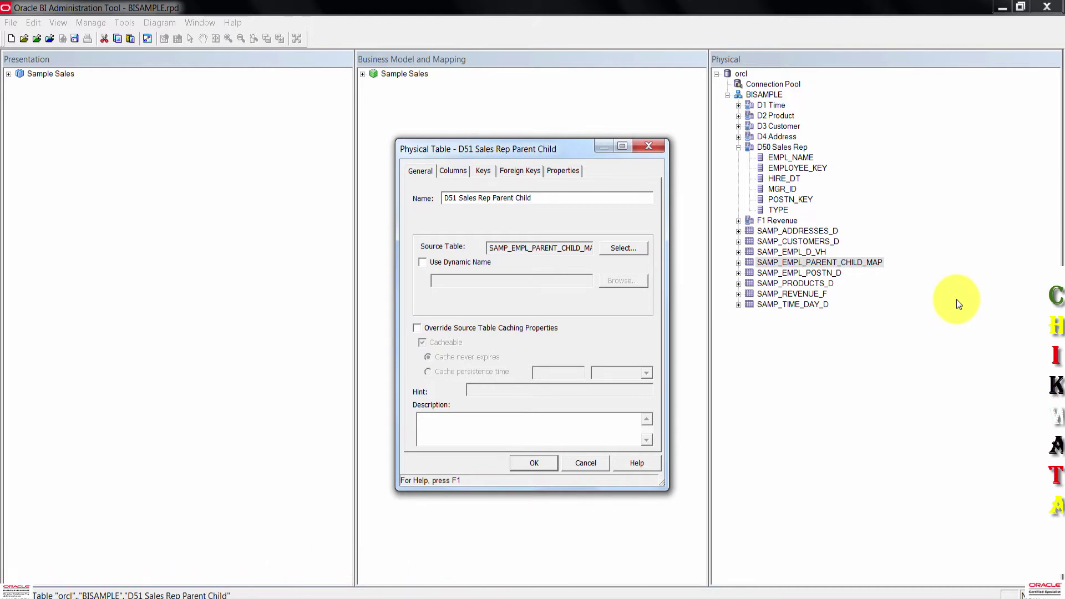
{"action": "left_click", "coordinate": [541, 461]}
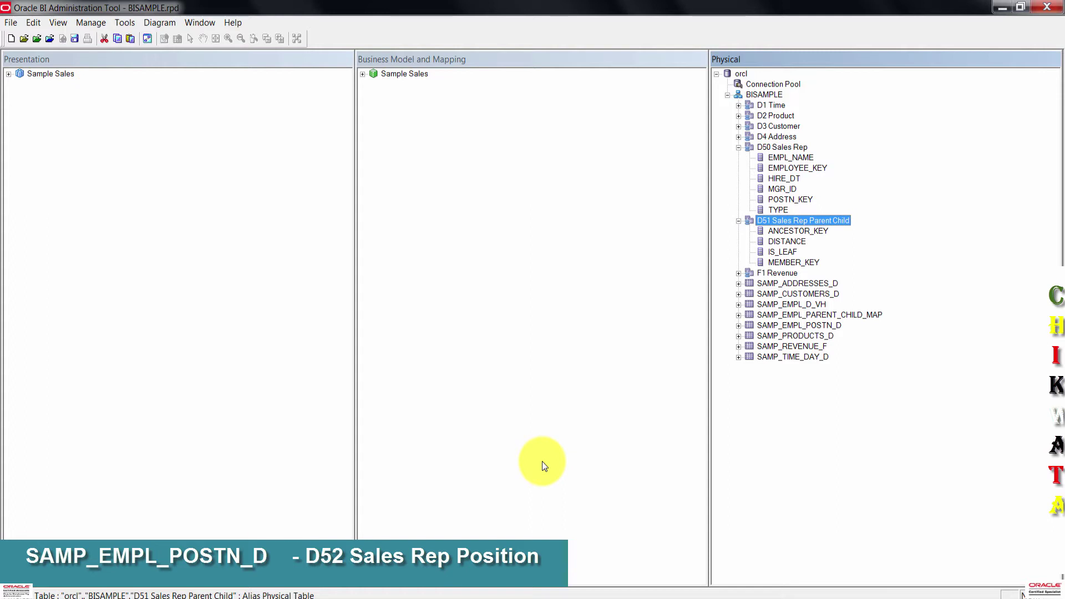
- Alias SAMP_EMPL_POSTN_D as D52 Sales Rep Position with columns POSTN_DESC, POSTN_KEY, POSTN_LEVEL
{"action": "left_click", "coordinate": [827, 326]}
{"action": "right_click", "coordinate": [827, 326]}
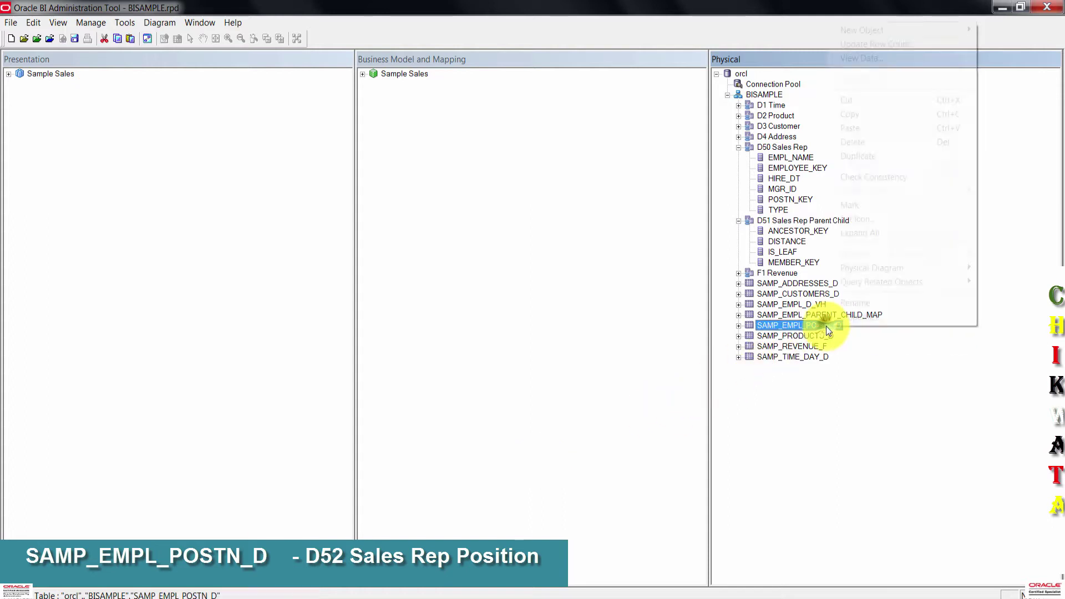
{"action": "mouse_move", "coordinate": [843, 30]}
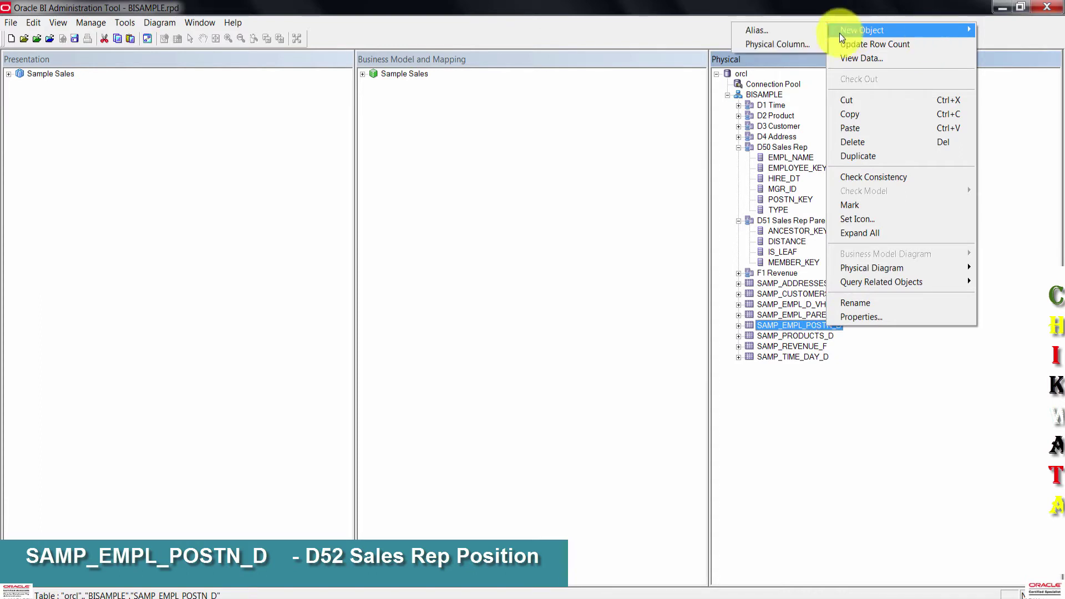
{"action": "left_click", "coordinate": [786, 31]}
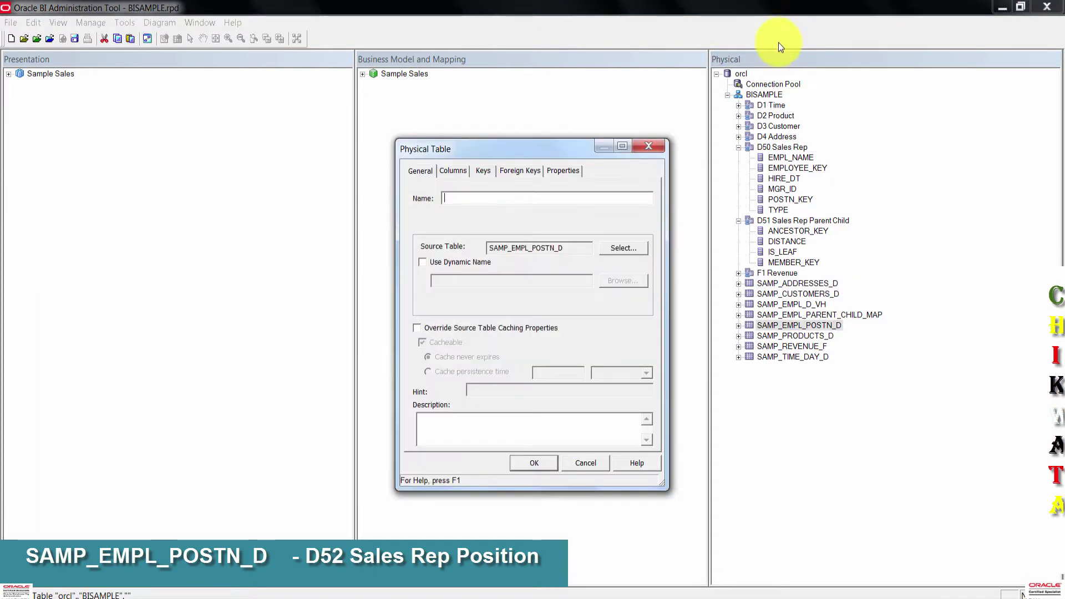
{"action": "type", "text": "D52"}
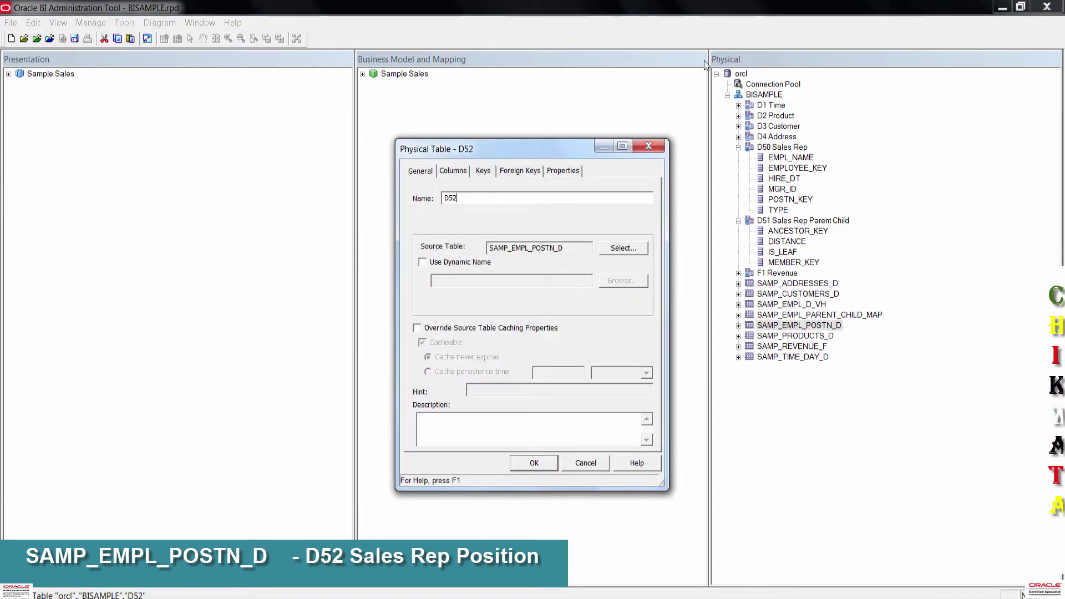
{"action": "type", "text": " Sales Rep Posi"}
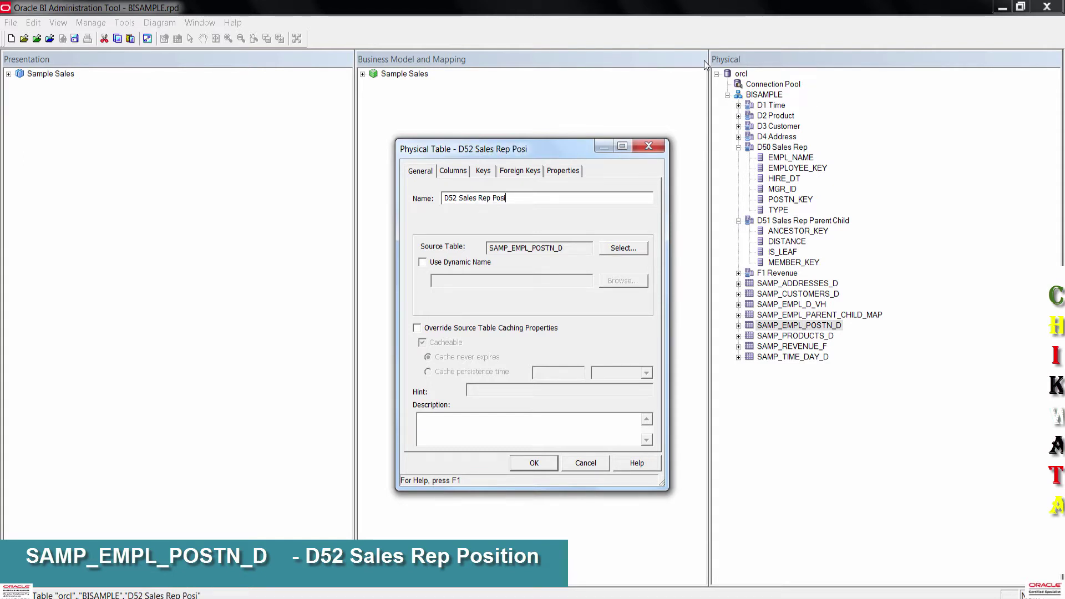
{"action": "type", "text": "tion"}
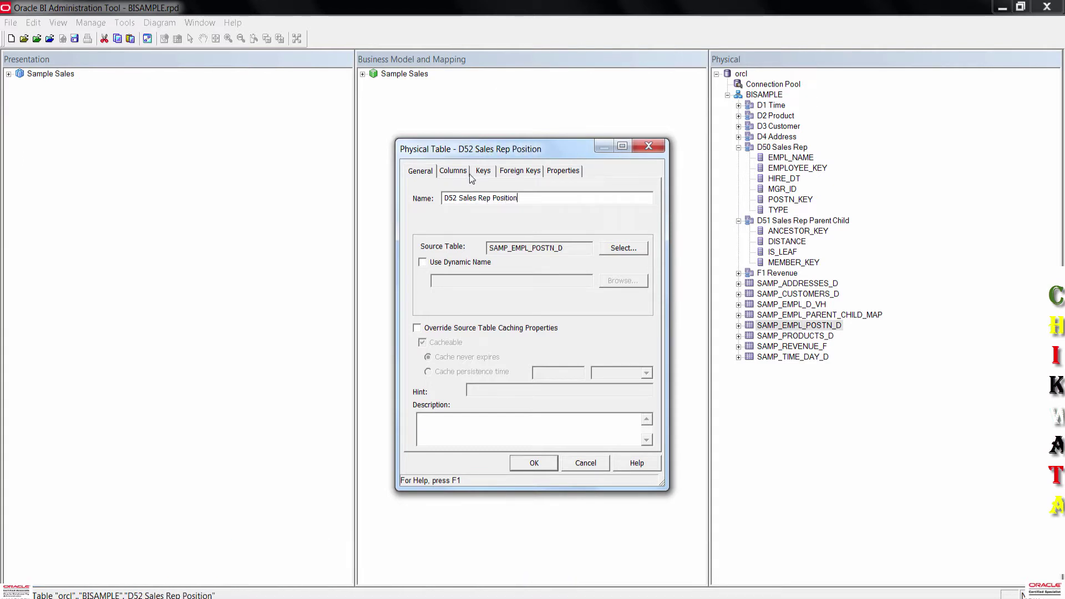
{"action": "left_click", "coordinate": [514, 265]}
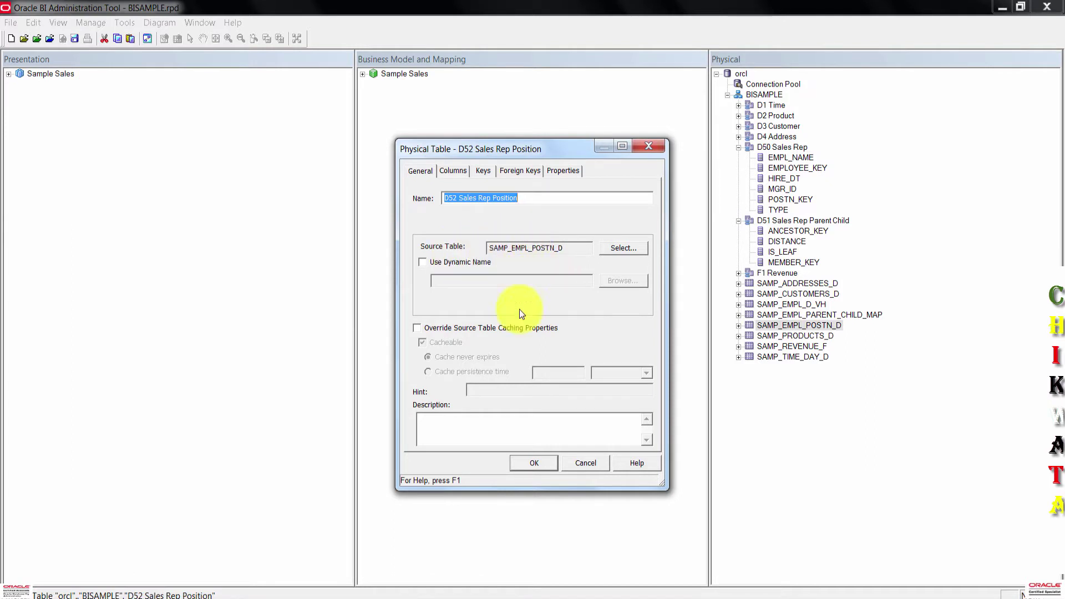
{"action": "left_click", "coordinate": [534, 468]}
{"action": "left_click", "coordinate": [756, 514]}
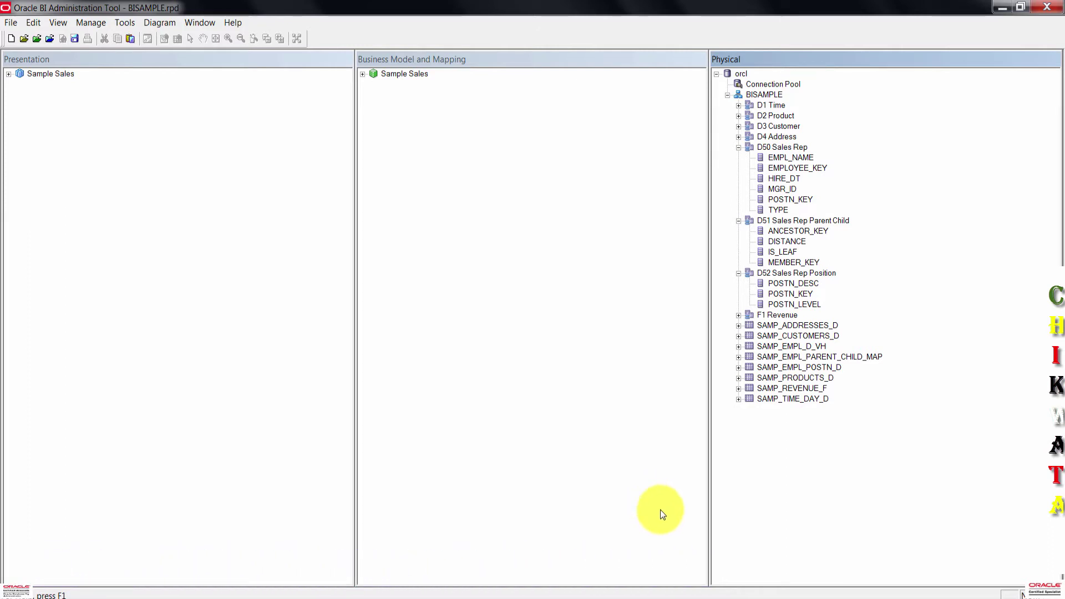
- Collapse the D50, D51 and D52 sales rep alias tables in the physical tree
{"action": "left_click", "coordinate": [739, 147]}
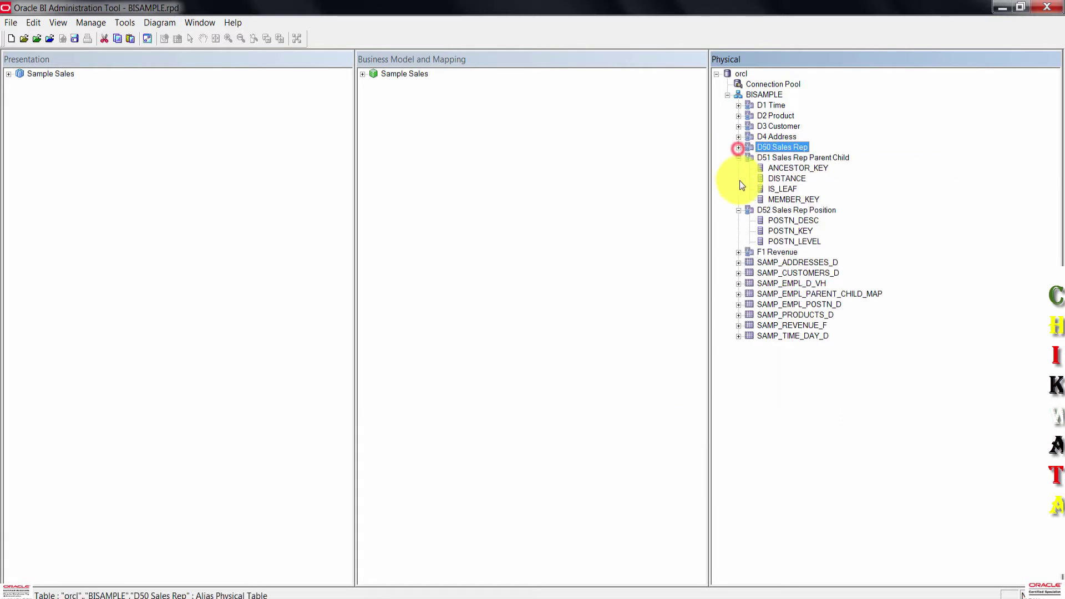
{"action": "left_click", "coordinate": [738, 157]}
{"action": "left_click", "coordinate": [738, 168]}
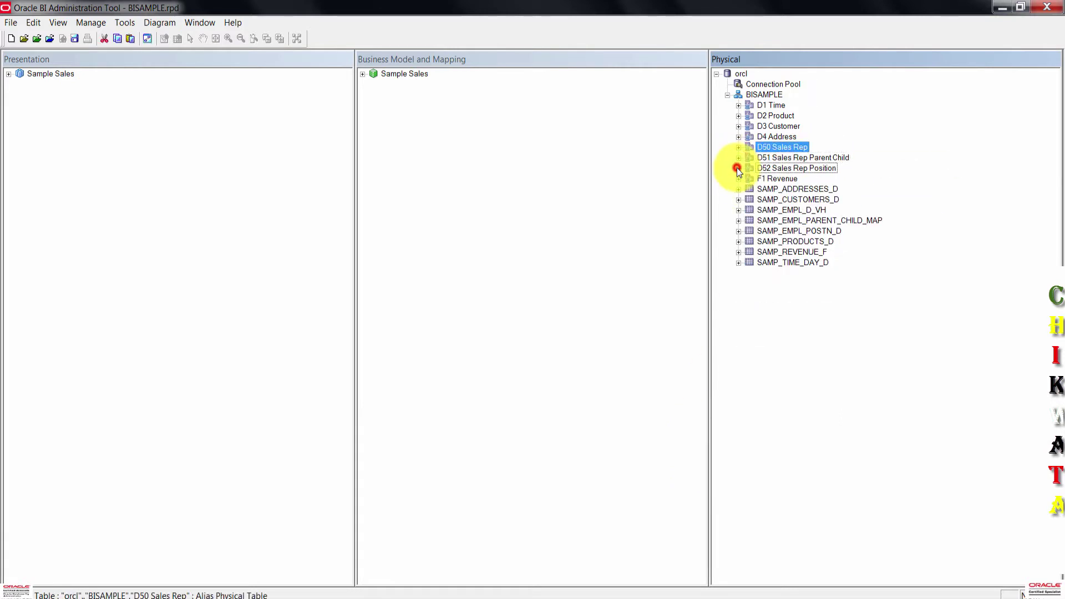
{"action": "left_click", "coordinate": [823, 355]}
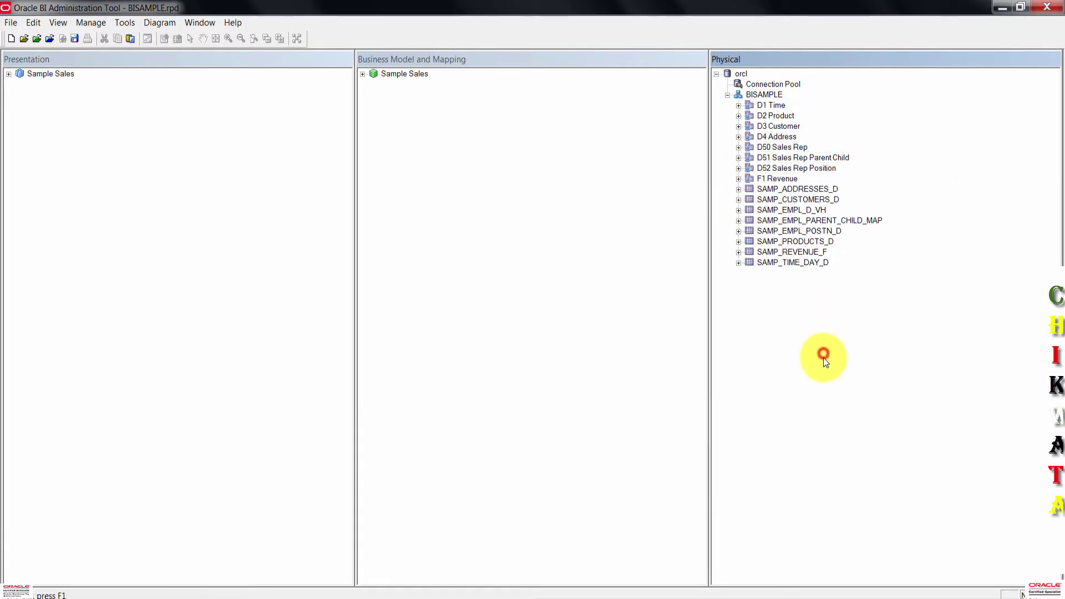
- Diagram only D50, D51, D52 and F1 Revenue as selected objects
{"action": "left_click", "coordinate": [781, 147]}
{"action": "left_click", "coordinate": [780, 159], "text": "ctrl"}
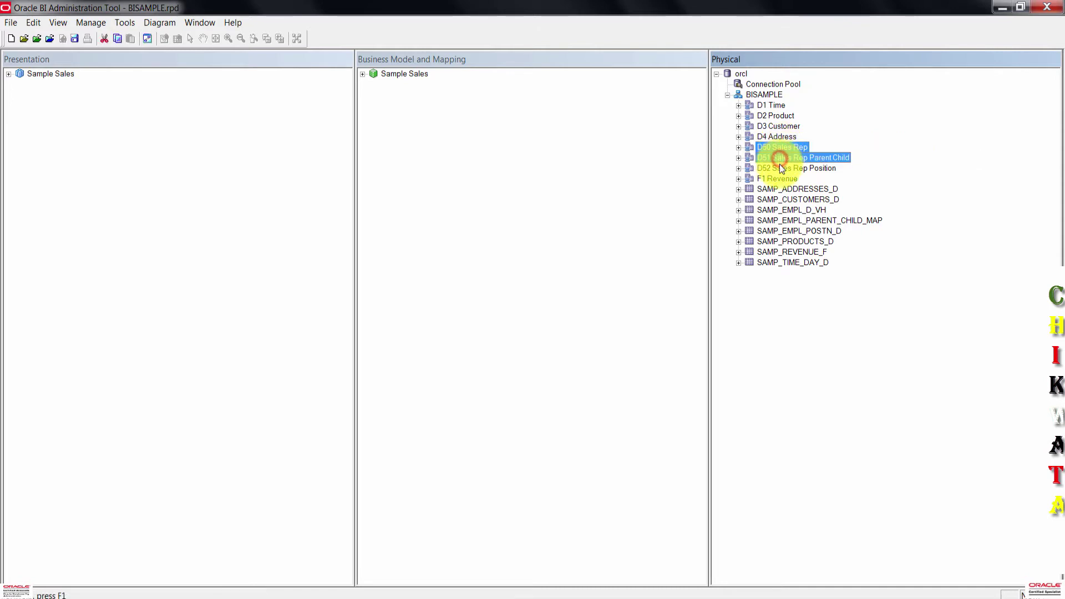
{"action": "left_click", "coordinate": [779, 168], "text": "ctrl"}
{"action": "left_click", "coordinate": [774, 179], "text": "ctrl"}
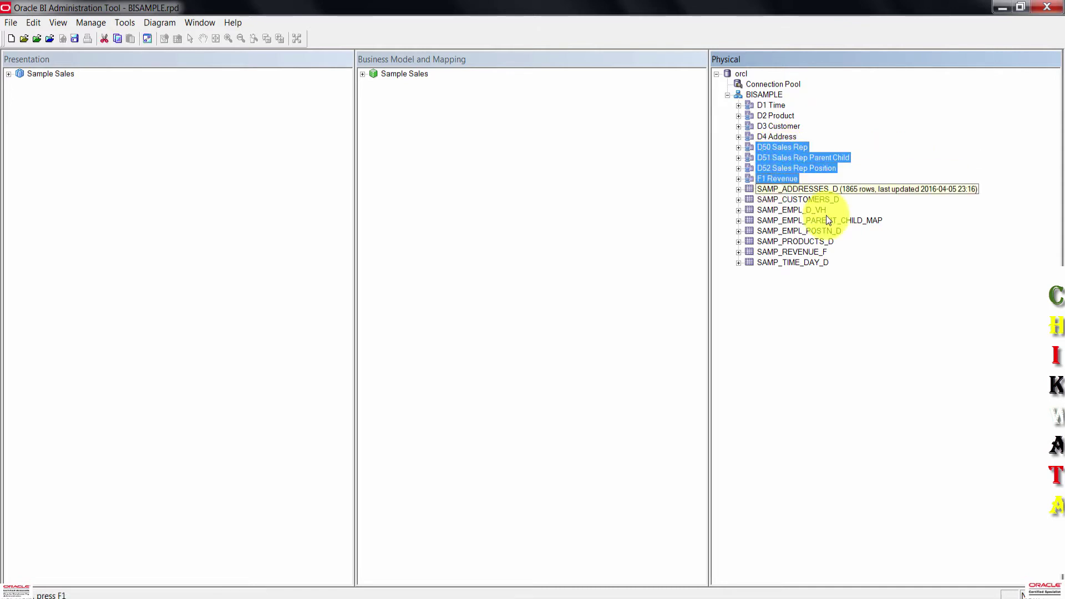
{"action": "right_click", "coordinate": [773, 166]}
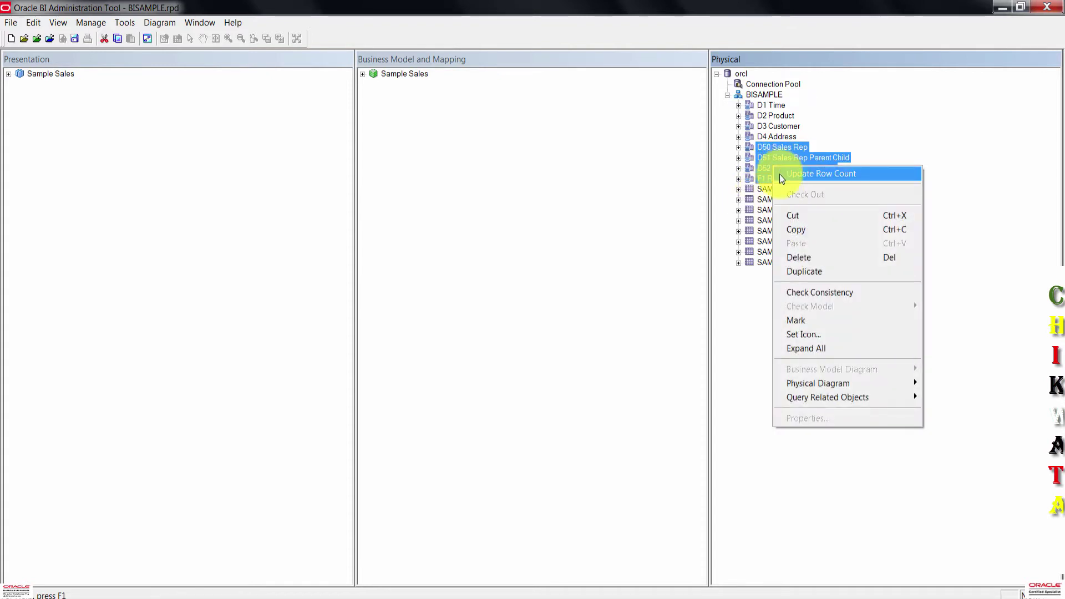
{"action": "mouse_move", "coordinate": [820, 385]}
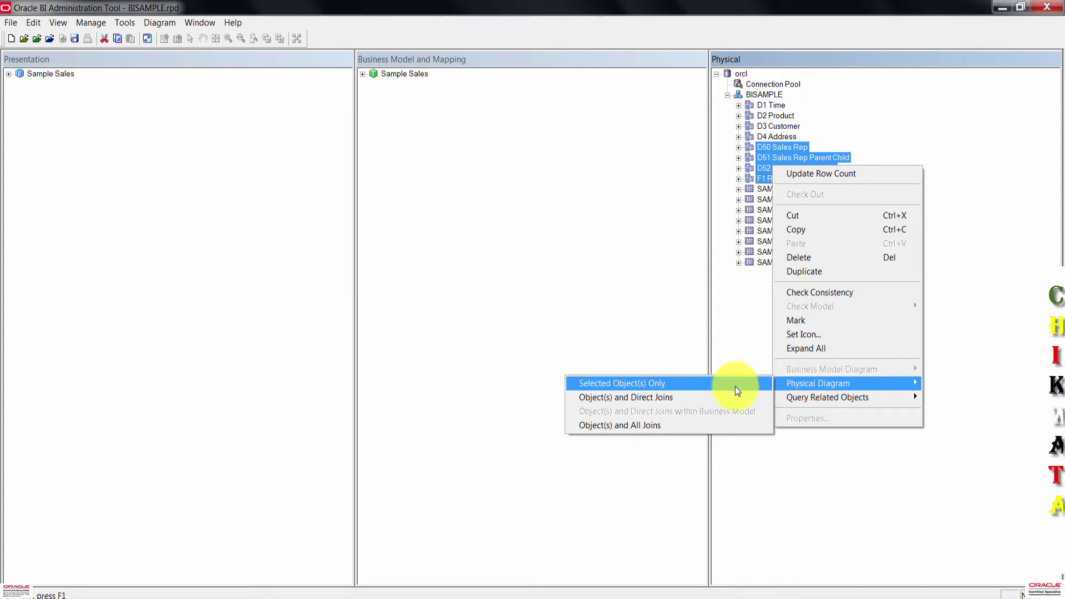
{"action": "left_click", "coordinate": [672, 385]}
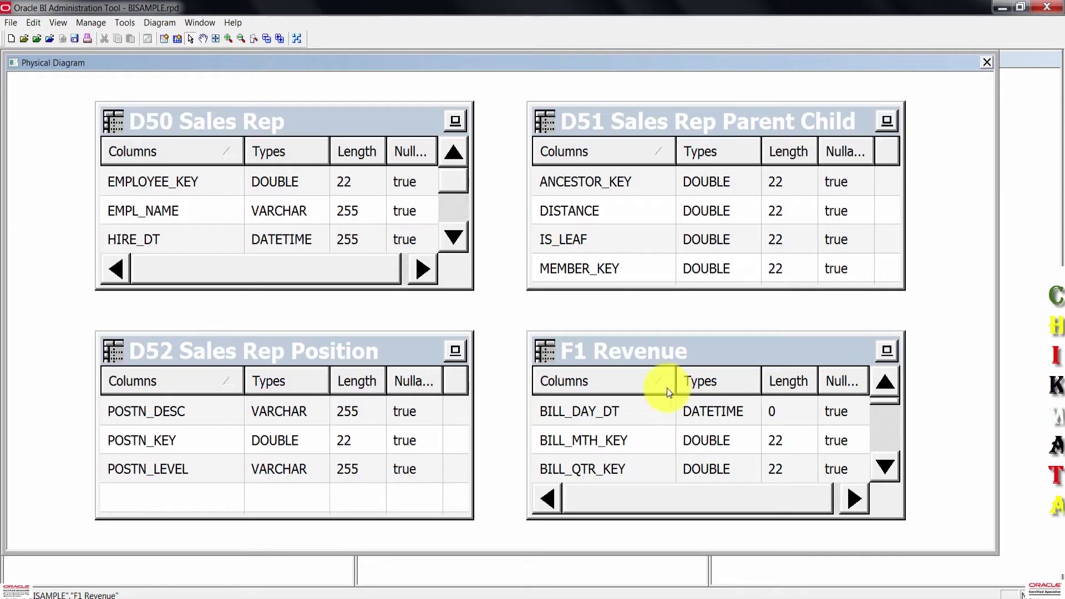
- Zoom out and stack D52, D50, D51, then F1 Revenue vertically on the left
{"action": "left_click", "coordinate": [241, 38]}
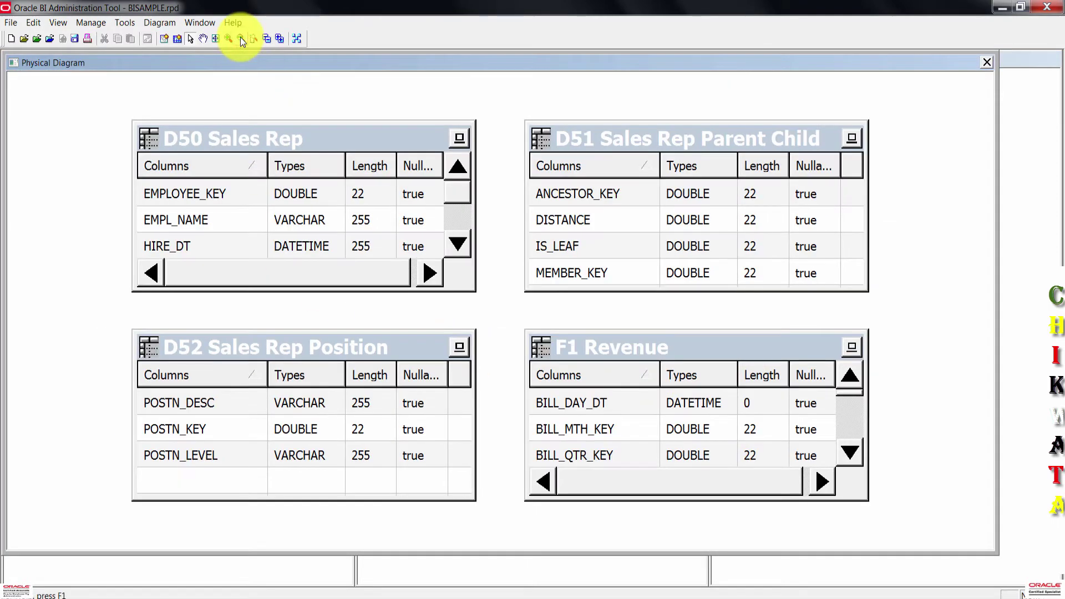
{"action": "left_click", "coordinate": [240, 37]}
{"action": "left_click", "coordinate": [241, 37]}
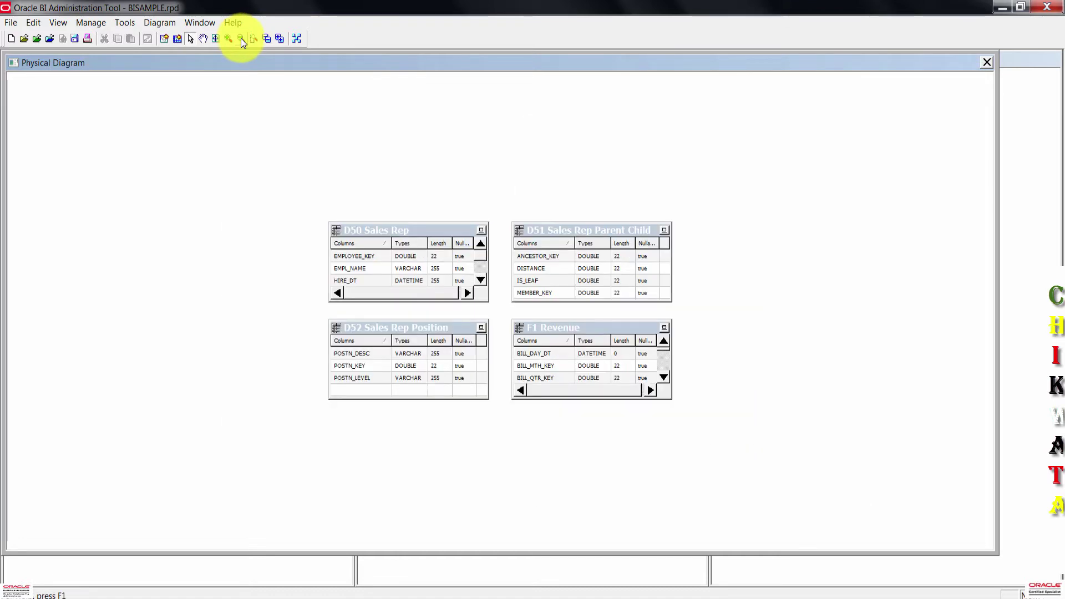
{"action": "left_click_drag", "start_coordinate": [418, 333], "coordinate": [294, 95]}
{"action": "left_click_drag", "start_coordinate": [409, 231], "coordinate": [278, 192]}
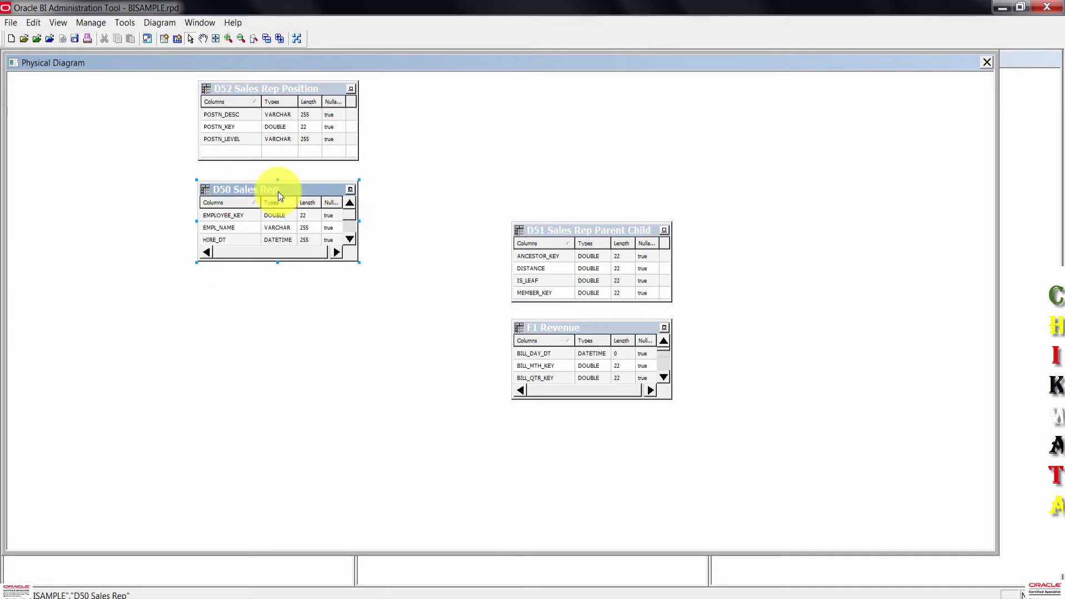
{"action": "left_click_drag", "start_coordinate": [615, 232], "coordinate": [304, 319]}
{"action": "left_click_drag", "start_coordinate": [580, 327], "coordinate": [265, 436]}
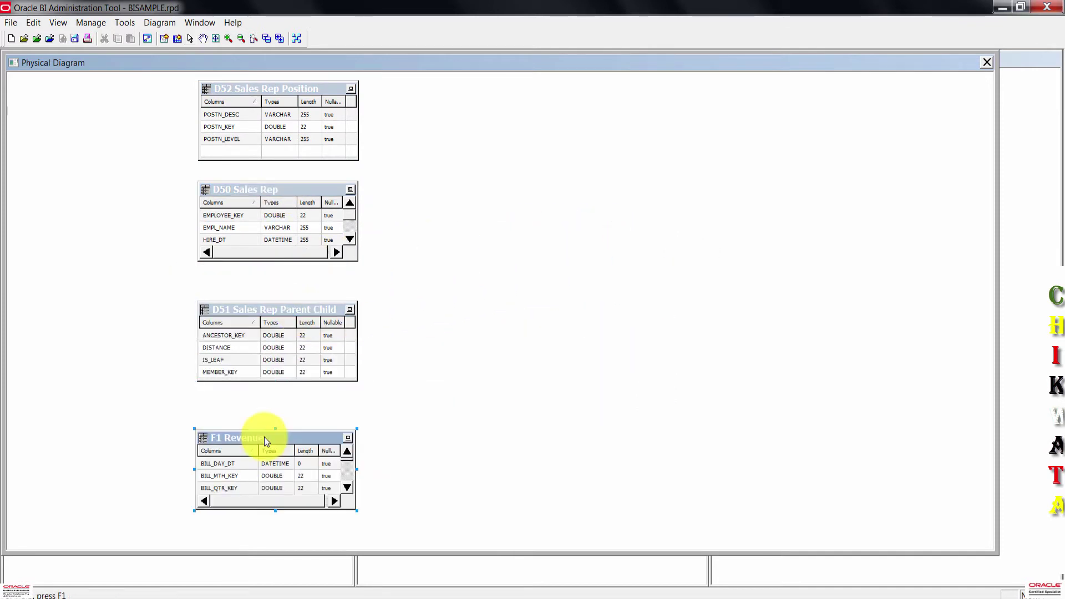
{"action": "left_click", "coordinate": [521, 329]}
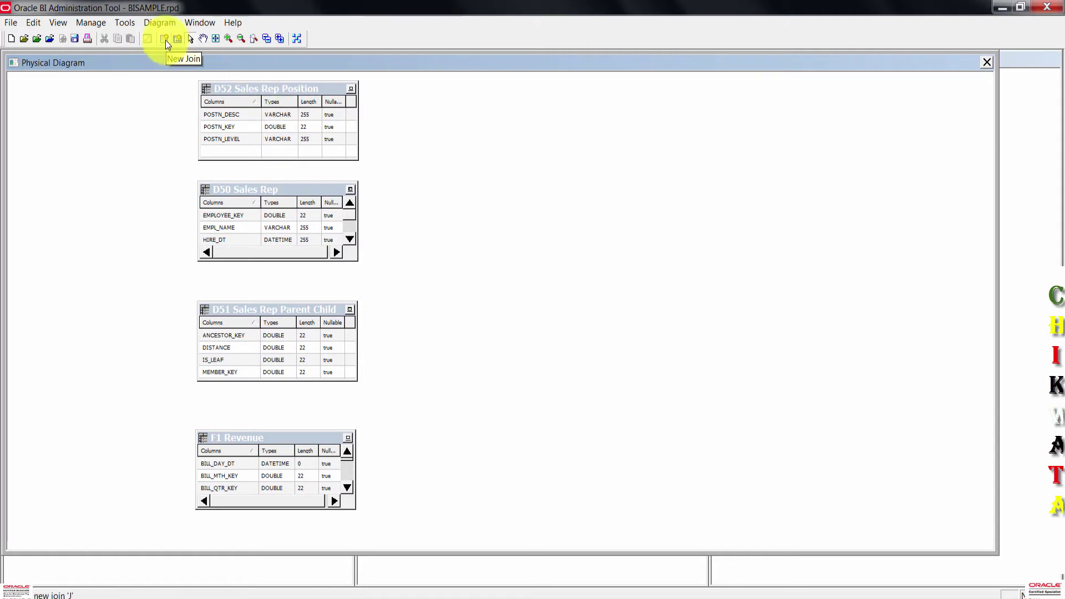
- Join D50 Sales Rep to D52 Sales Rep Position on POSTN_KEY
{"action": "left_click", "coordinate": [164, 39]}
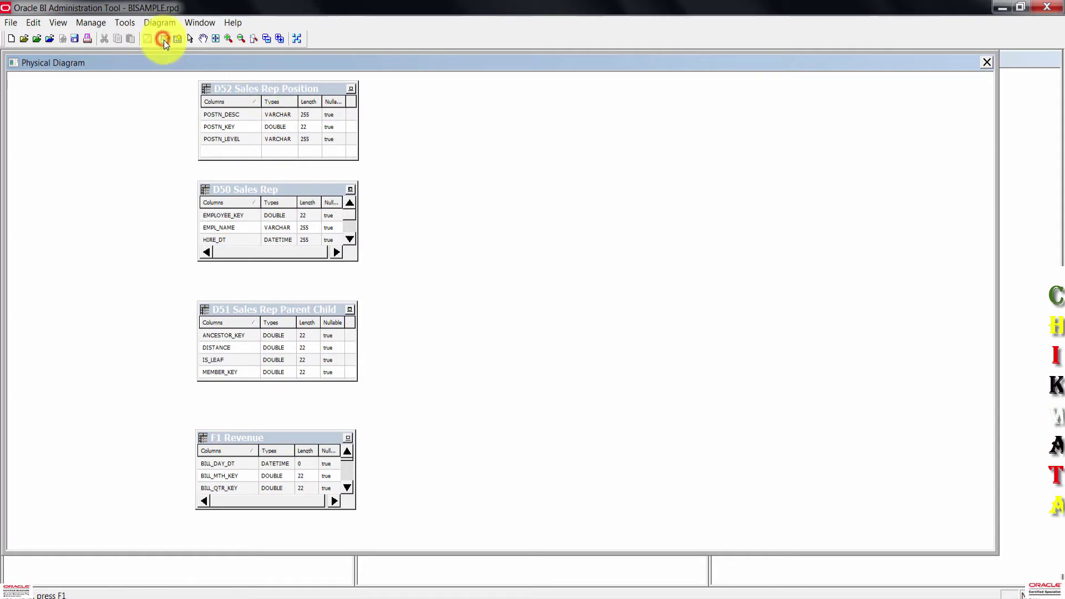
{"action": "left_click_drag", "start_coordinate": [275, 191], "coordinate": [279, 140]}
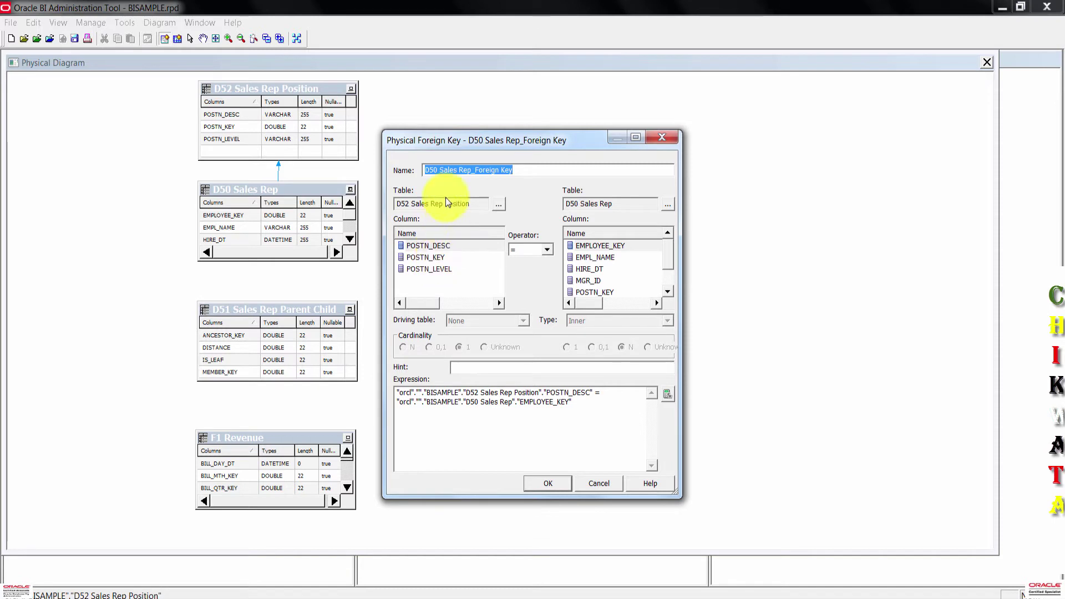
{"action": "left_click", "coordinate": [436, 257]}
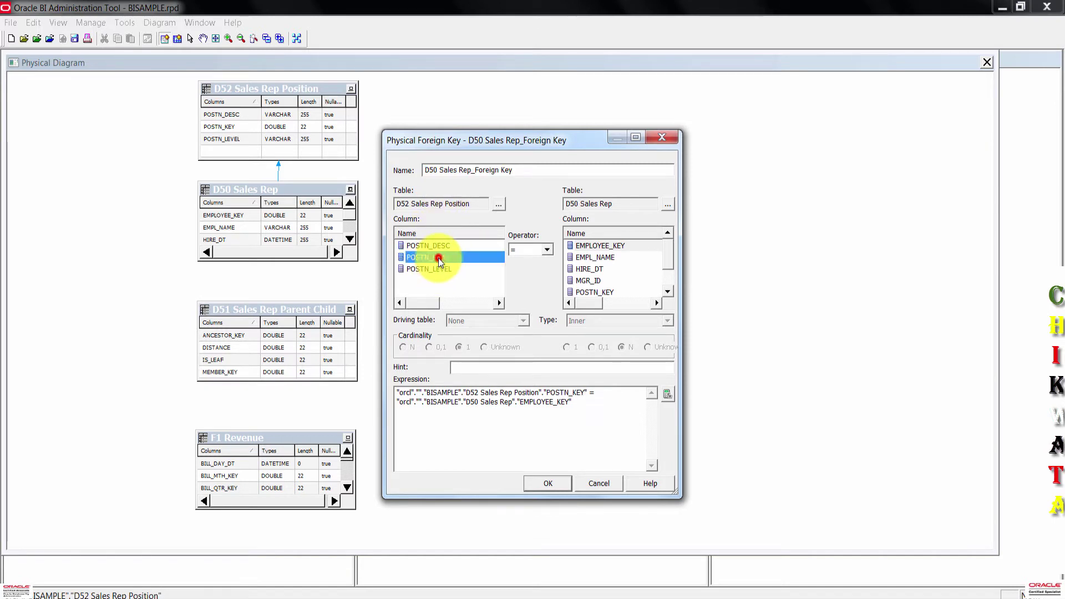
{"action": "left_click", "coordinate": [668, 291]}
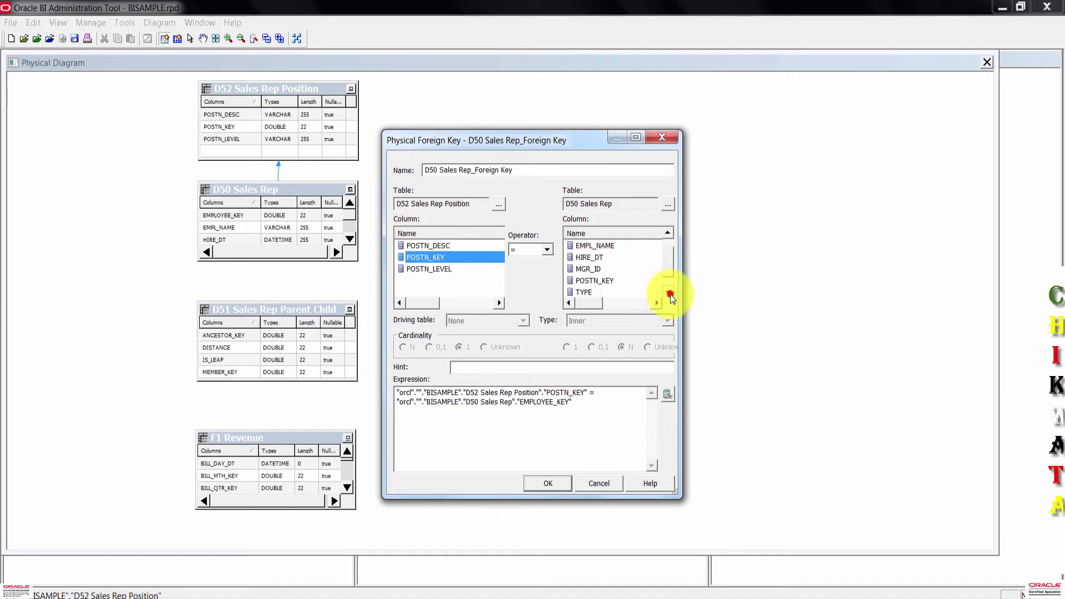
{"action": "left_click", "coordinate": [668, 291]}
{"action": "left_click", "coordinate": [601, 271]}
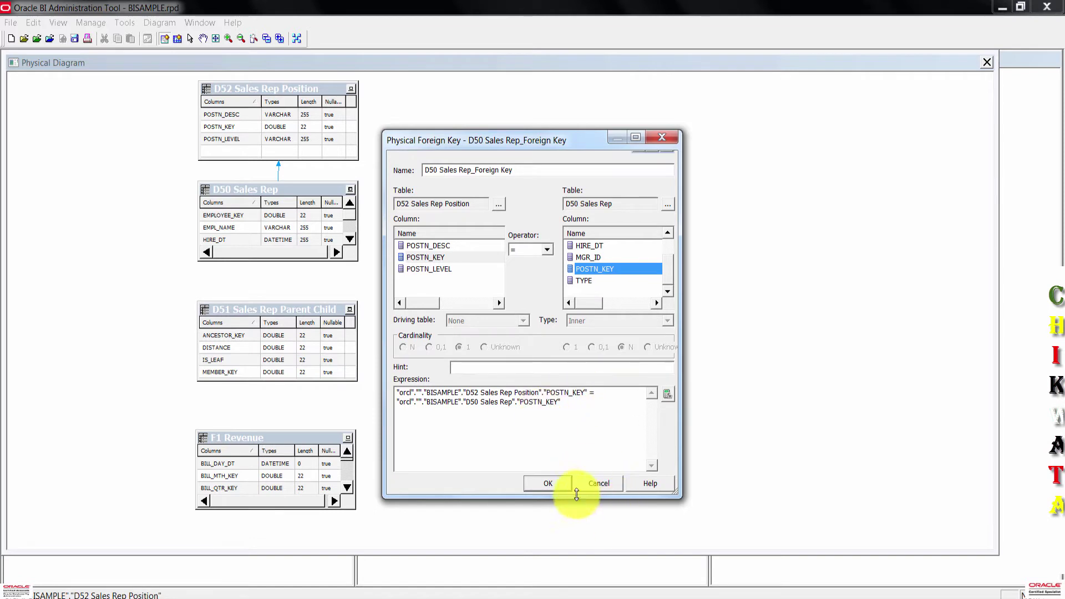
{"action": "left_click", "coordinate": [547, 484]}
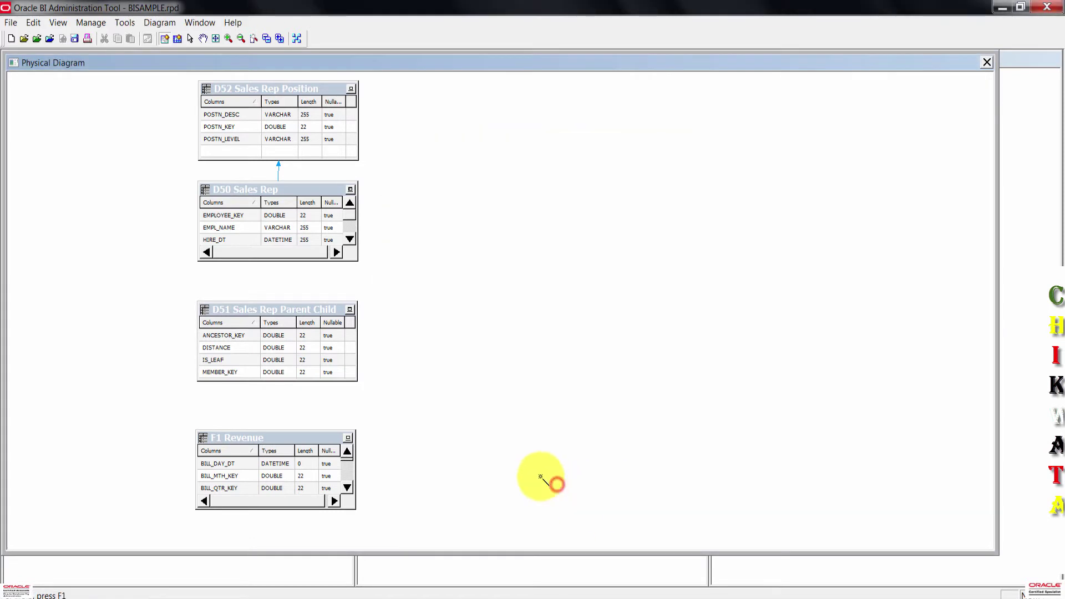
- Join D51 Sales Rep Parent Child.ANCESTOR_KEY to D50 Sales Rep.EMPLOYEE_KEY
{"action": "left_click_drag", "start_coordinate": [276, 310], "coordinate": [279, 250]}
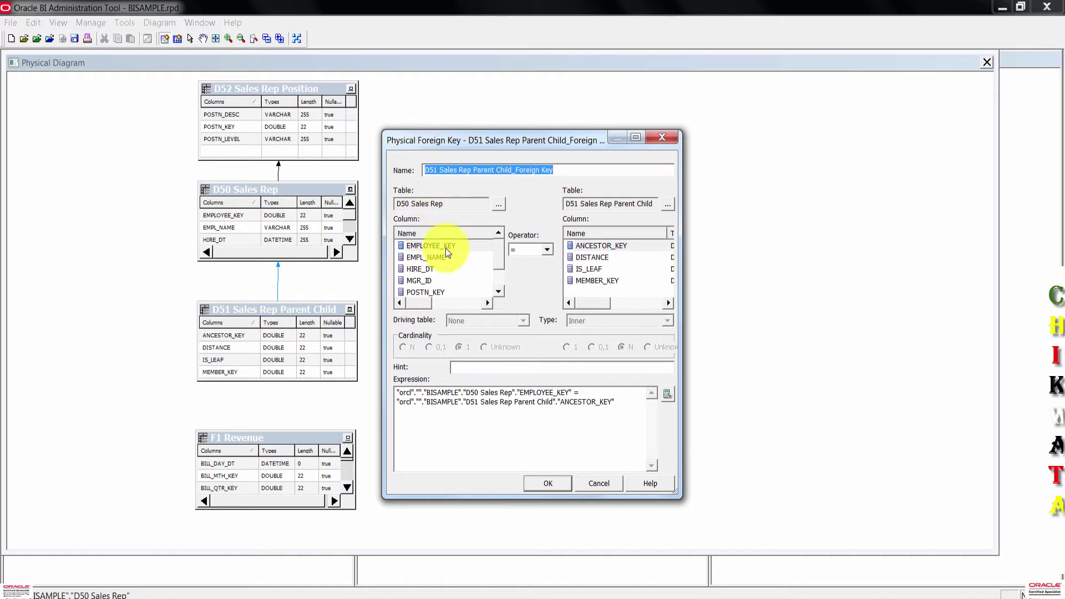
{"action": "left_click", "coordinate": [610, 246]}
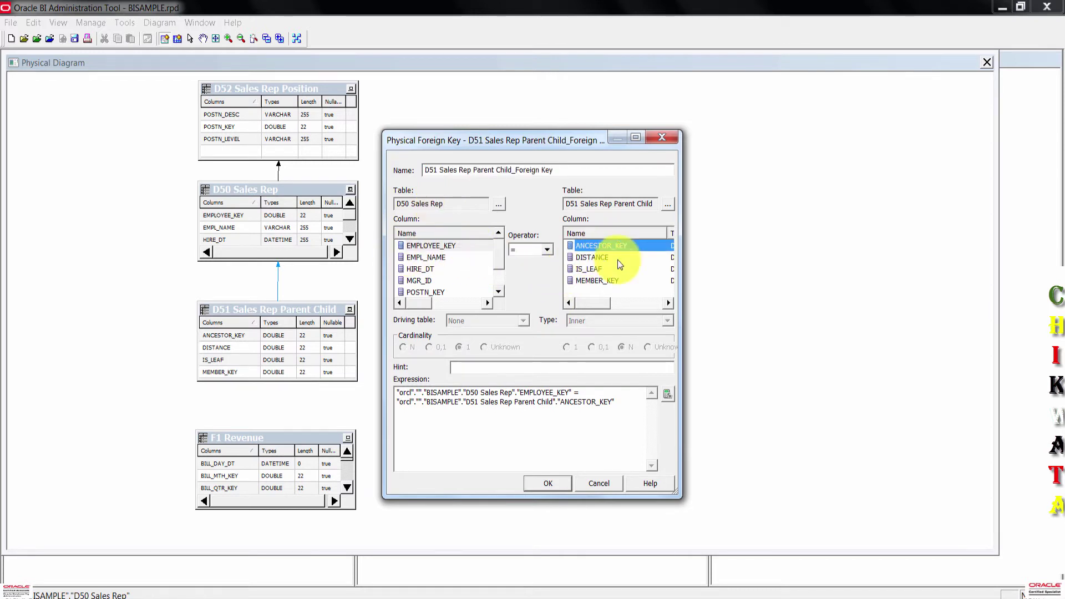
{"action": "left_click", "coordinate": [557, 485]}
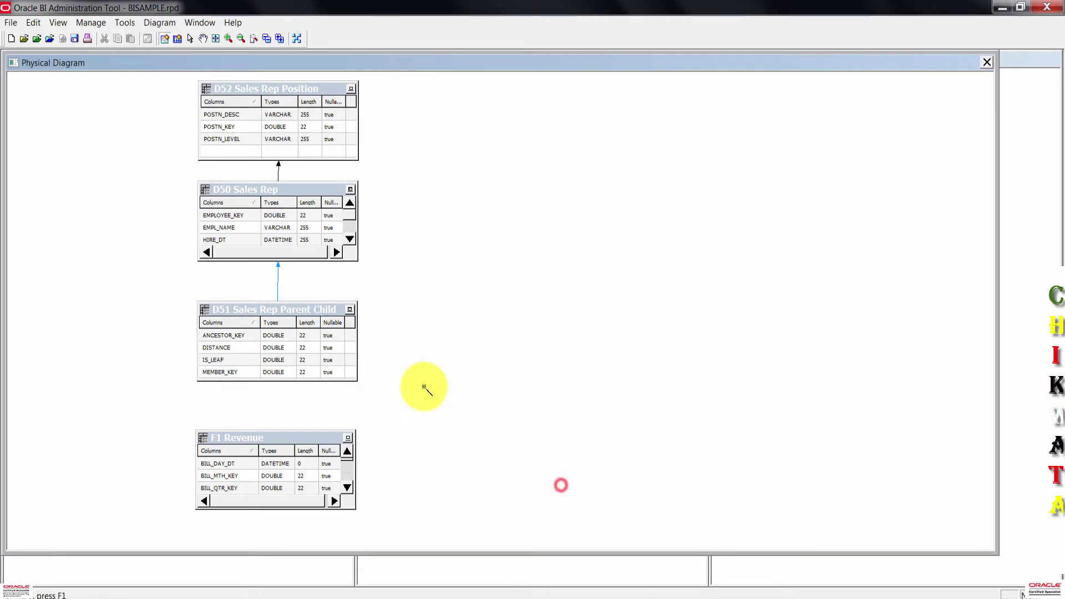
- Join F1 Revenue.EMPL_KEY to D51 Sales Rep Parent Child.MEMBER_KEY
{"action": "left_click", "coordinate": [273, 434]}
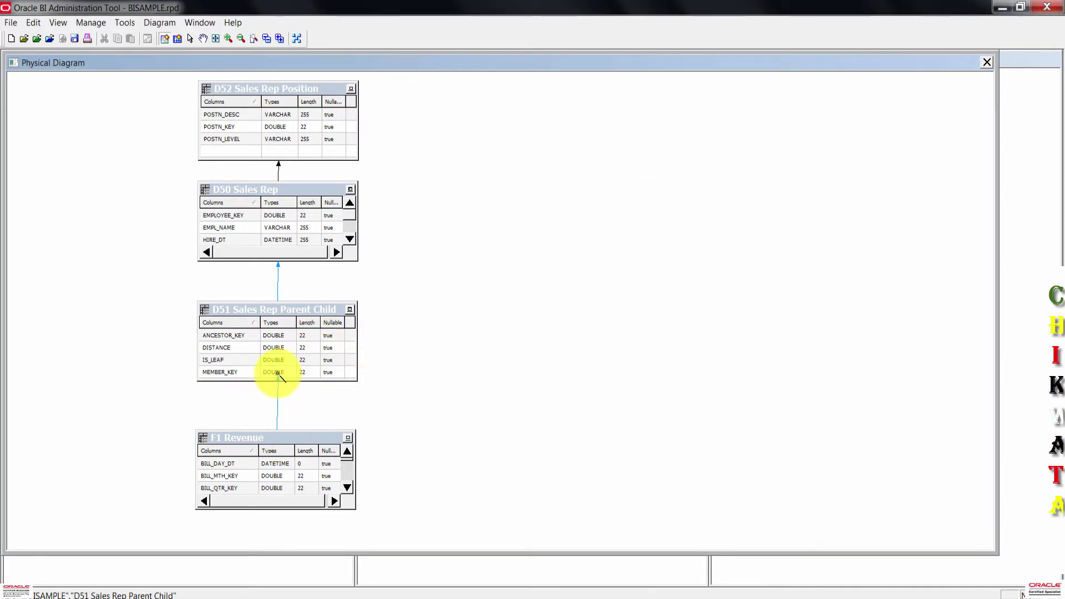
{"action": "left_click", "coordinate": [277, 374]}
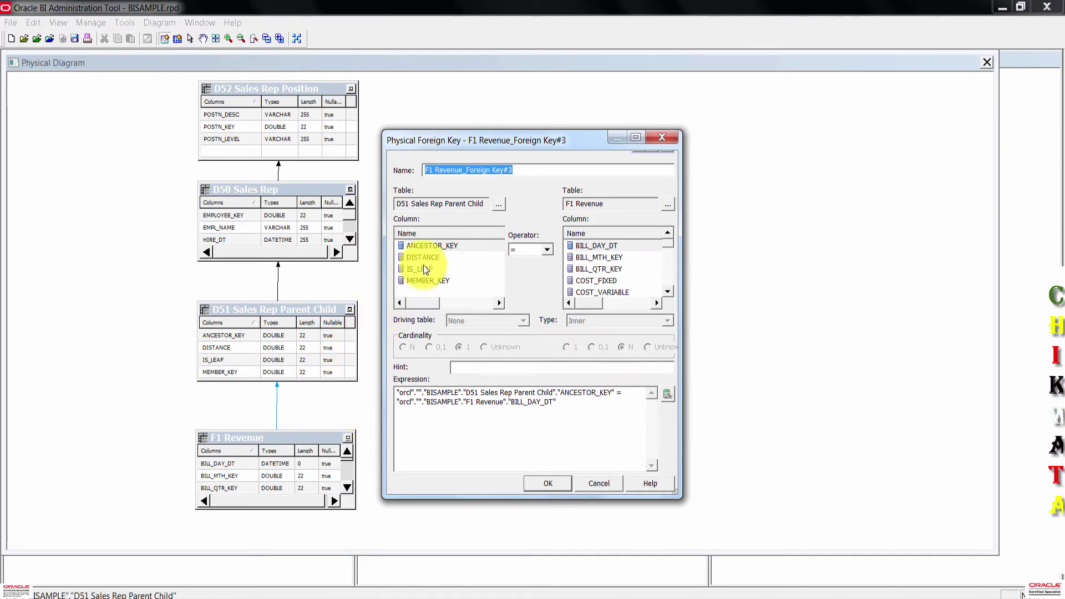
{"action": "left_click", "coordinate": [431, 280]}
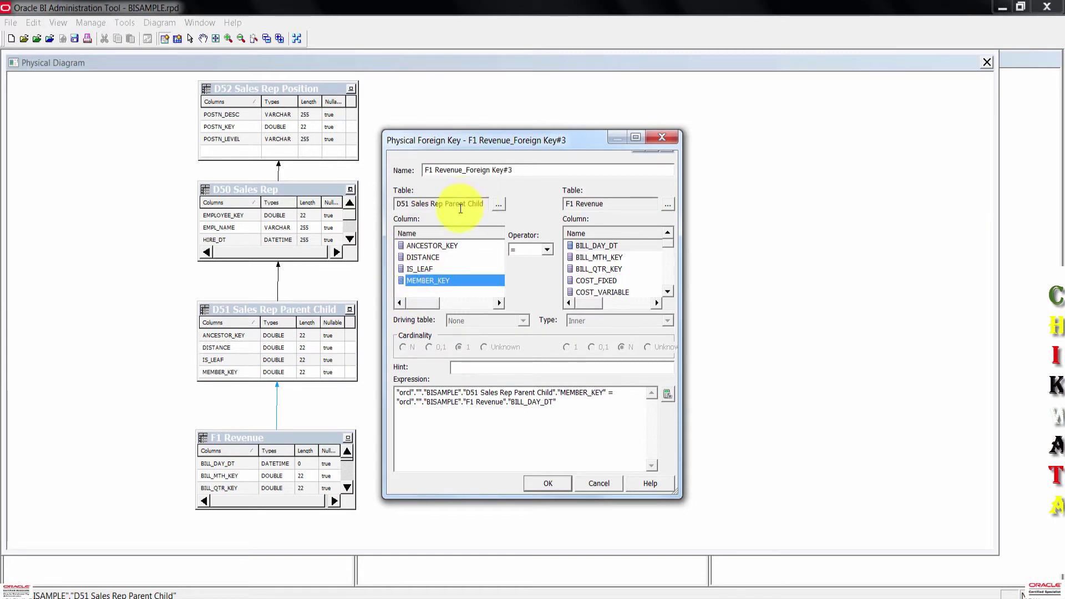
{"action": "left_click", "coordinate": [668, 292]}
{"action": "left_click", "coordinate": [668, 292]}
{"action": "scroll", "coordinate": [605, 272], "scroll_direction": "down", "scroll_amount": 2}
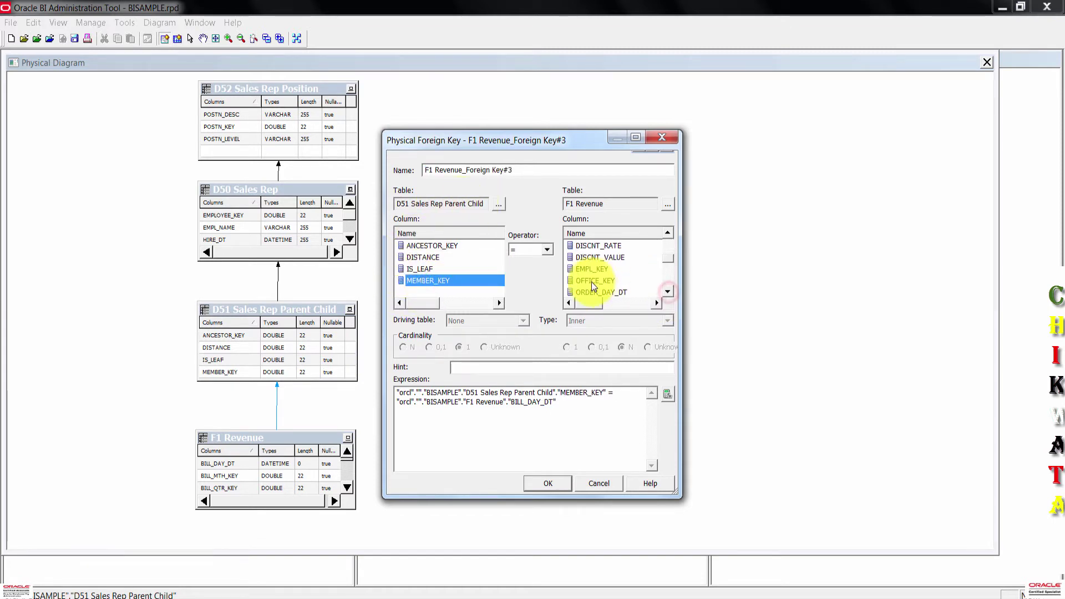
{"action": "left_click", "coordinate": [592, 269]}
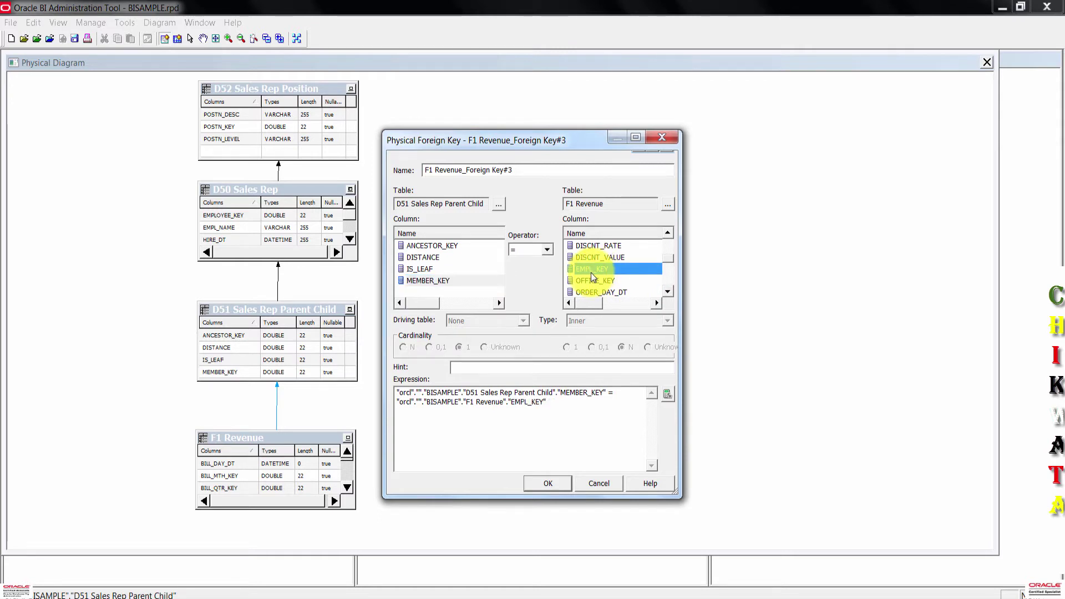
{"action": "left_click", "coordinate": [549, 483]}
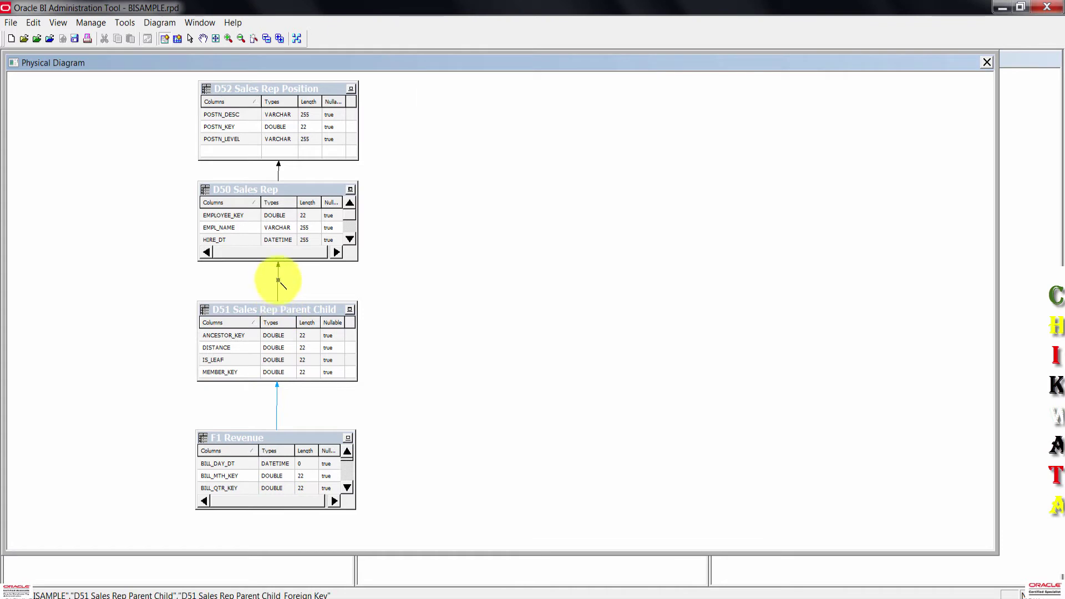
{"action": "left_click", "coordinate": [190, 38]}
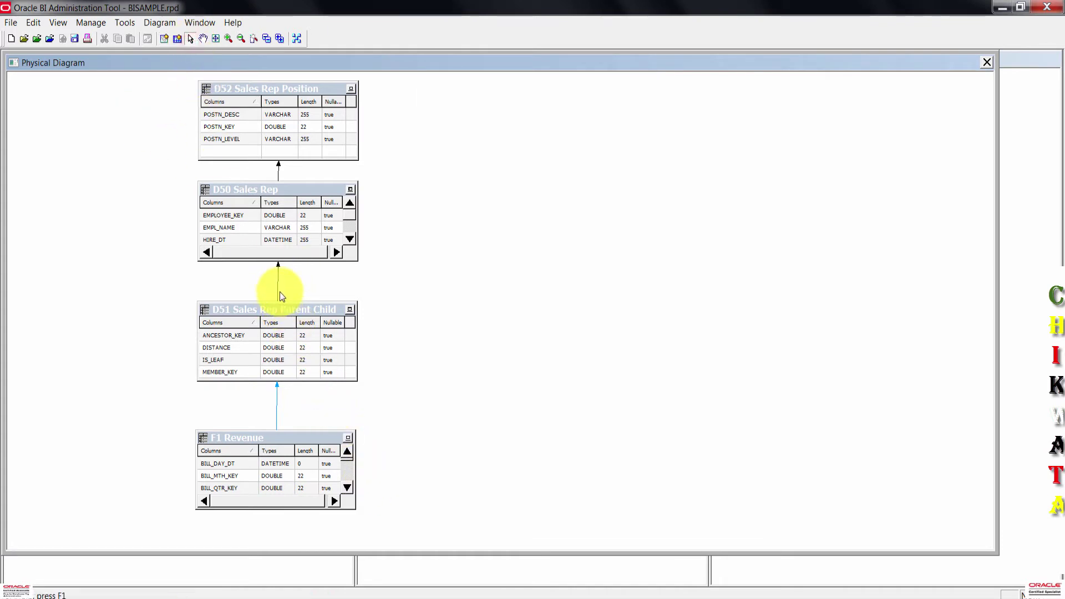
{"action": "double_click", "coordinate": [278, 280]}
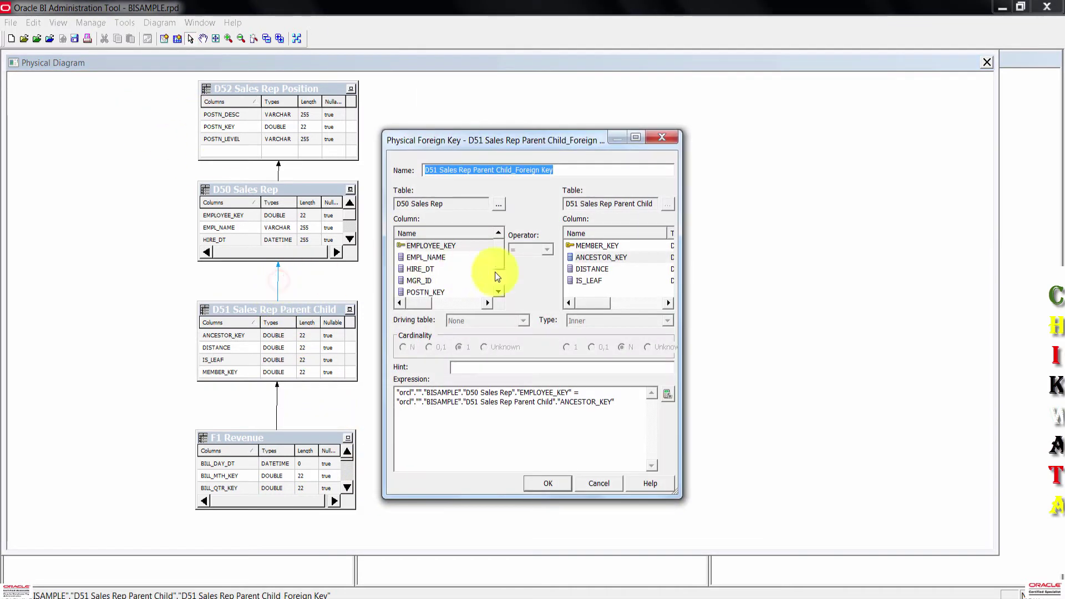
{"action": "left_click", "coordinate": [548, 483]}
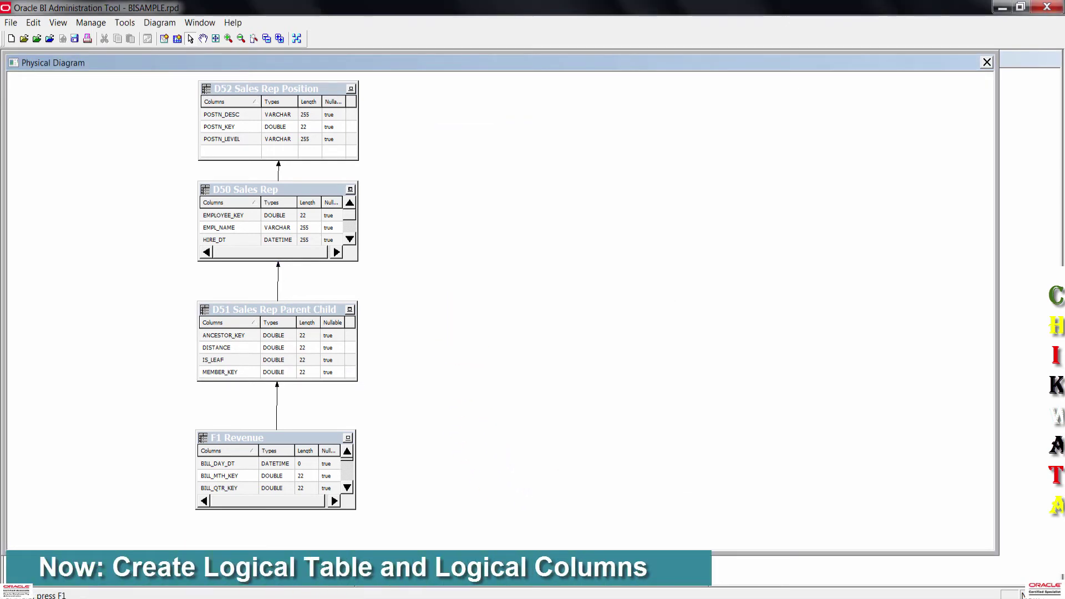
- Close the diagram and create logical table 'D5 Sales Rep' in Sample Sales
{"action": "left_click", "coordinate": [987, 63]}
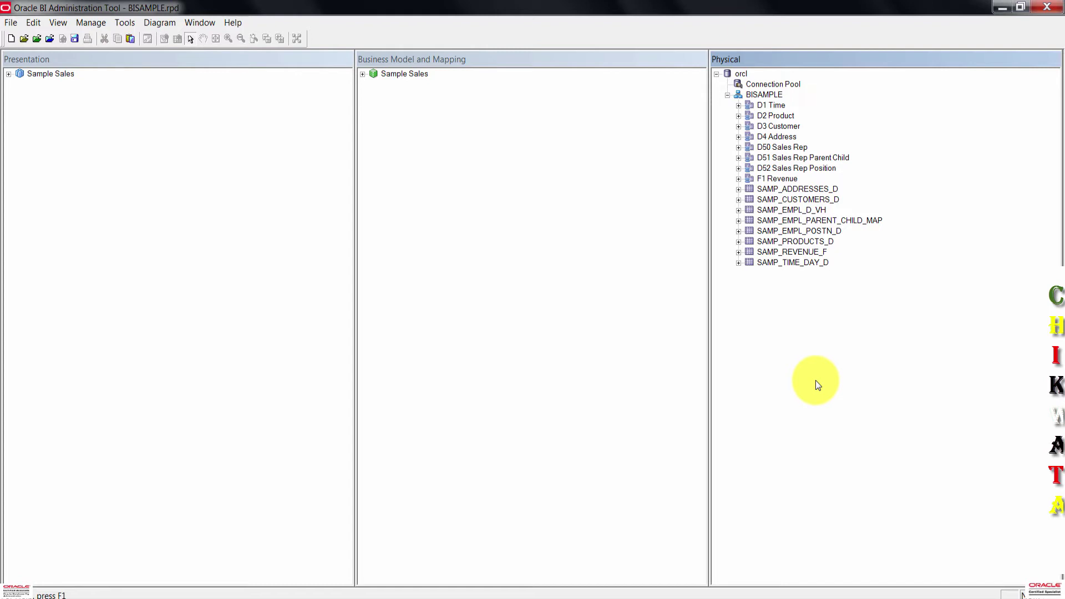
{"action": "right_click", "coordinate": [392, 71]}
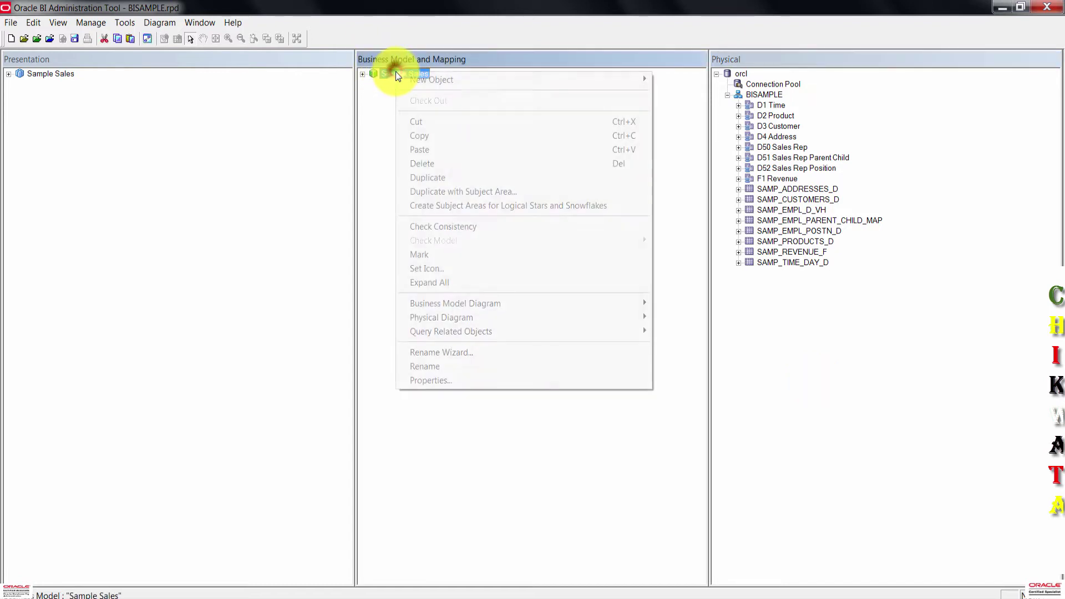
{"action": "mouse_move", "coordinate": [577, 80]}
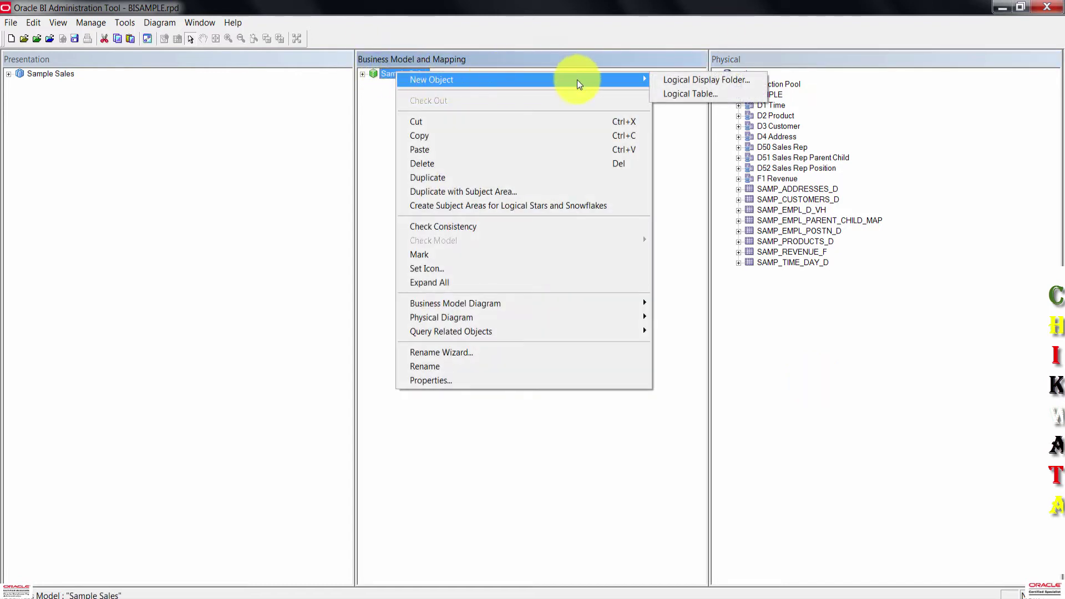
{"action": "left_click", "coordinate": [690, 95]}
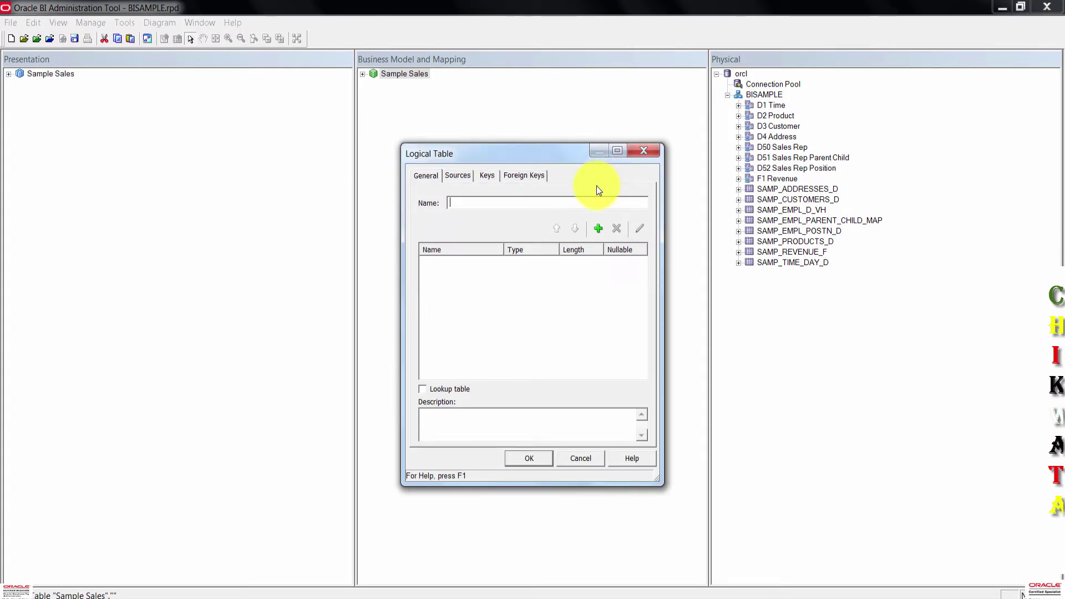
{"action": "type", "text": "D5 Sales "}
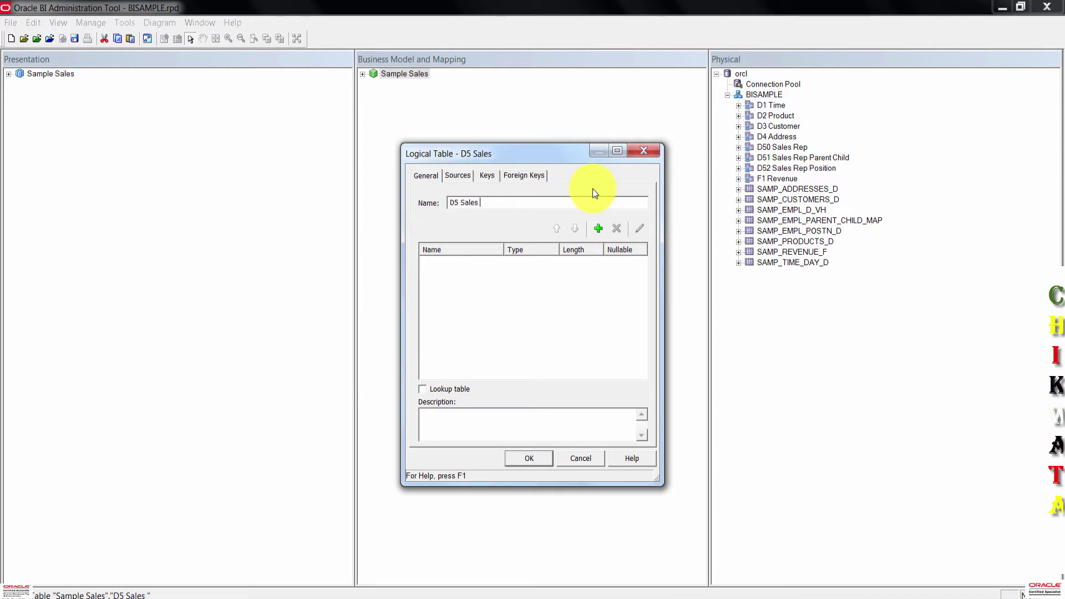
{"action": "type", "text": "Rep"}
{"action": "left_click", "coordinate": [528, 460]}
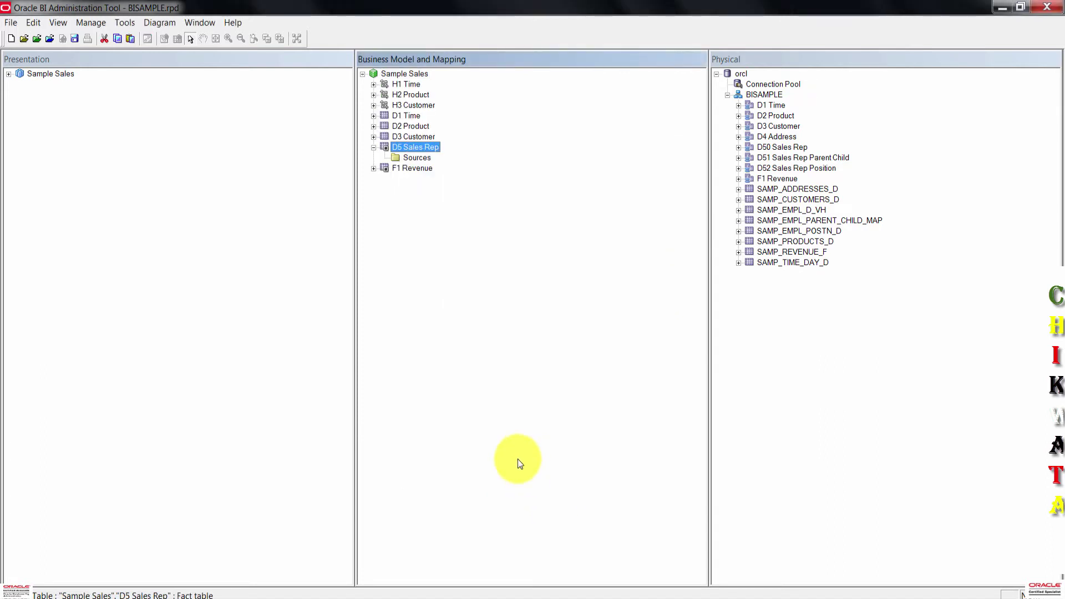
{"action": "left_click", "coordinate": [451, 364]}
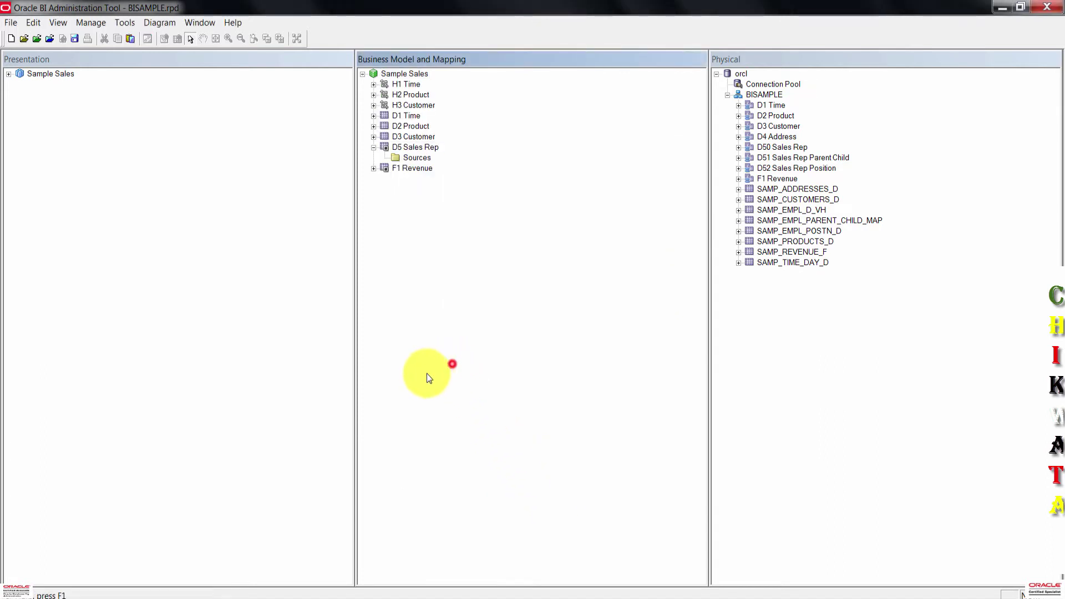
{"action": "left_click", "coordinate": [416, 159]}
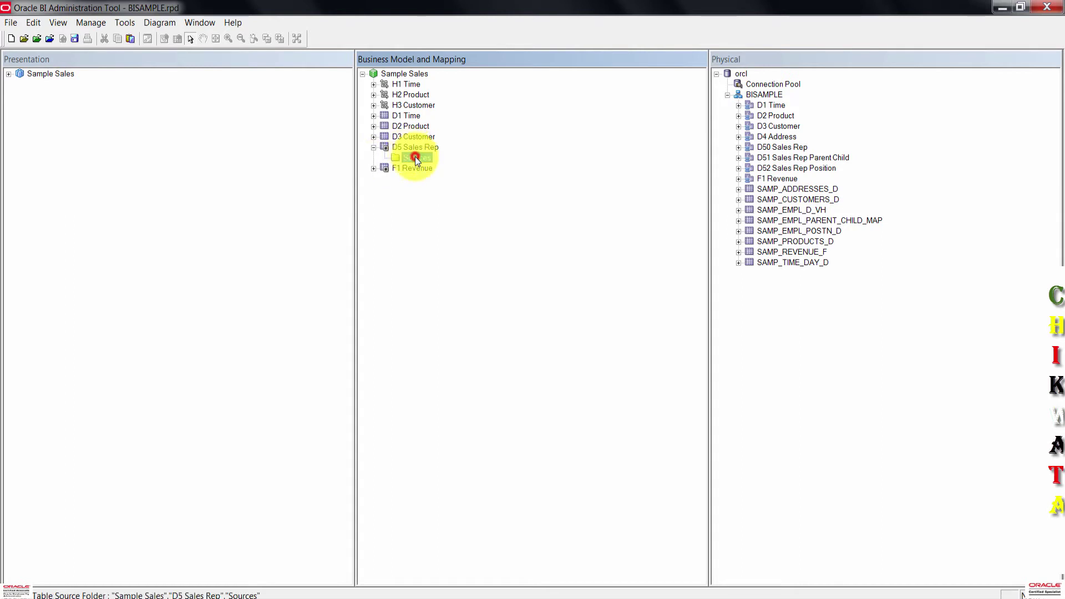
{"action": "key", "text": "Left"}
{"action": "key", "text": "Left"}
- Copy the six D50 Sales Rep columns into D5 Sales Rep and expand its D50 Sales Rep source
{"action": "left_click", "coordinate": [420, 186]}
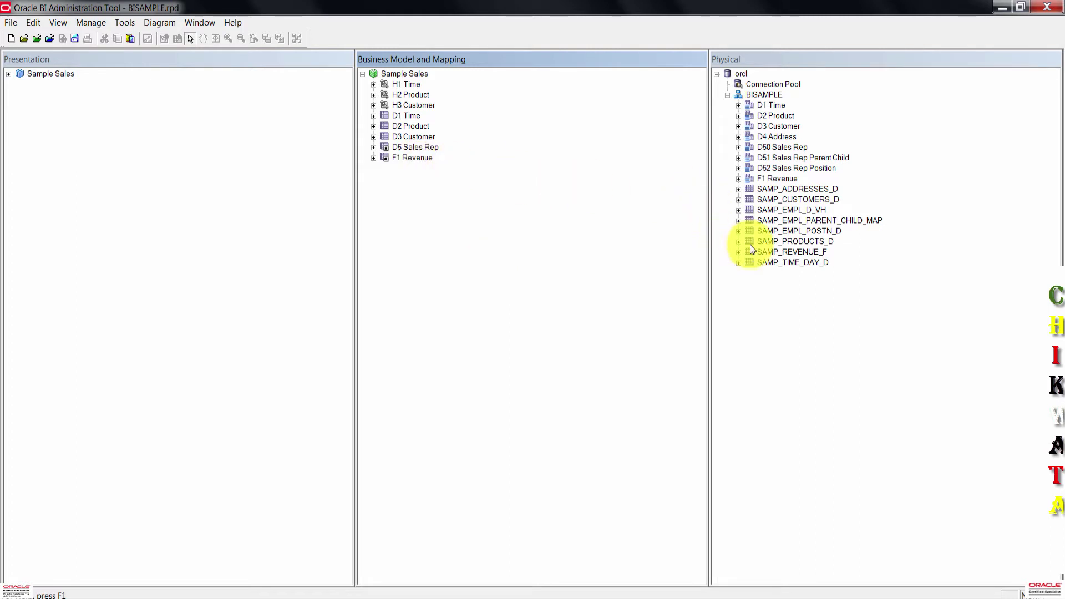
{"action": "left_click", "coordinate": [778, 147]}
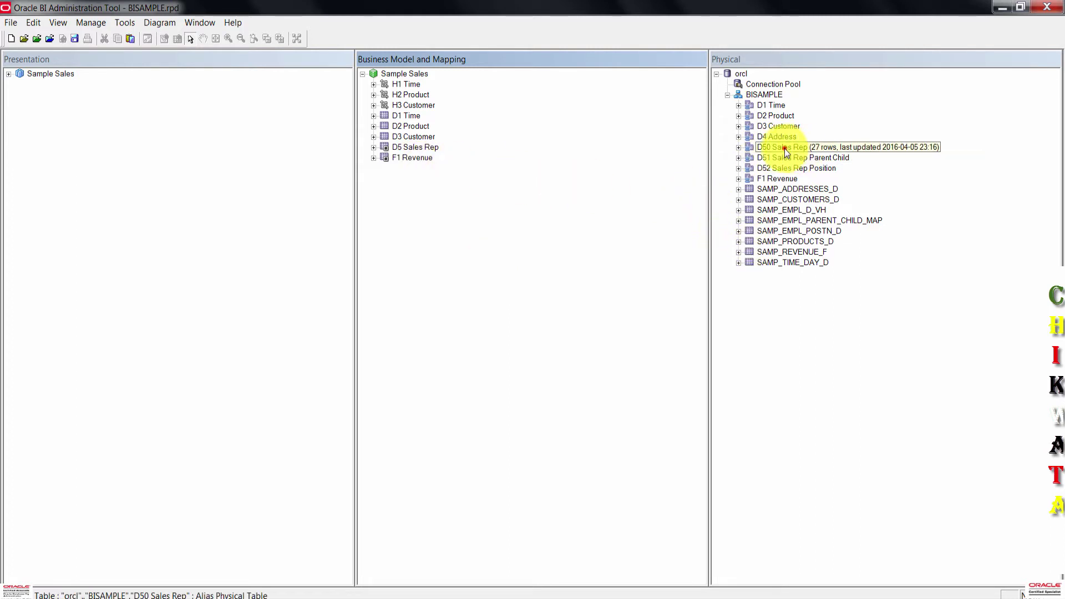
{"action": "left_click", "coordinate": [739, 148]}
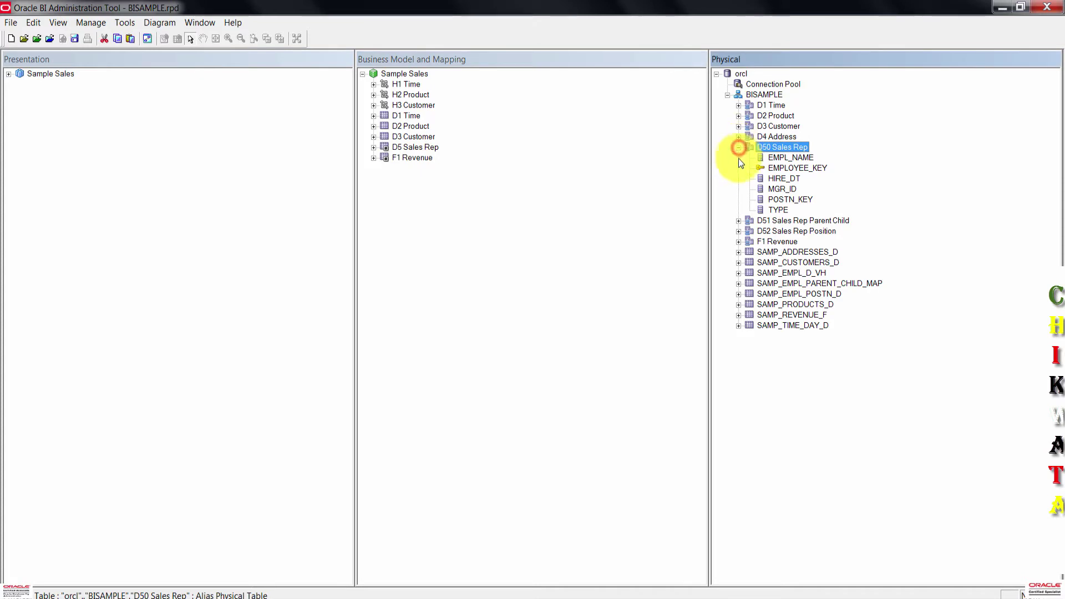
{"action": "left_click", "coordinate": [783, 168]}
{"action": "left_click", "coordinate": [787, 158]}
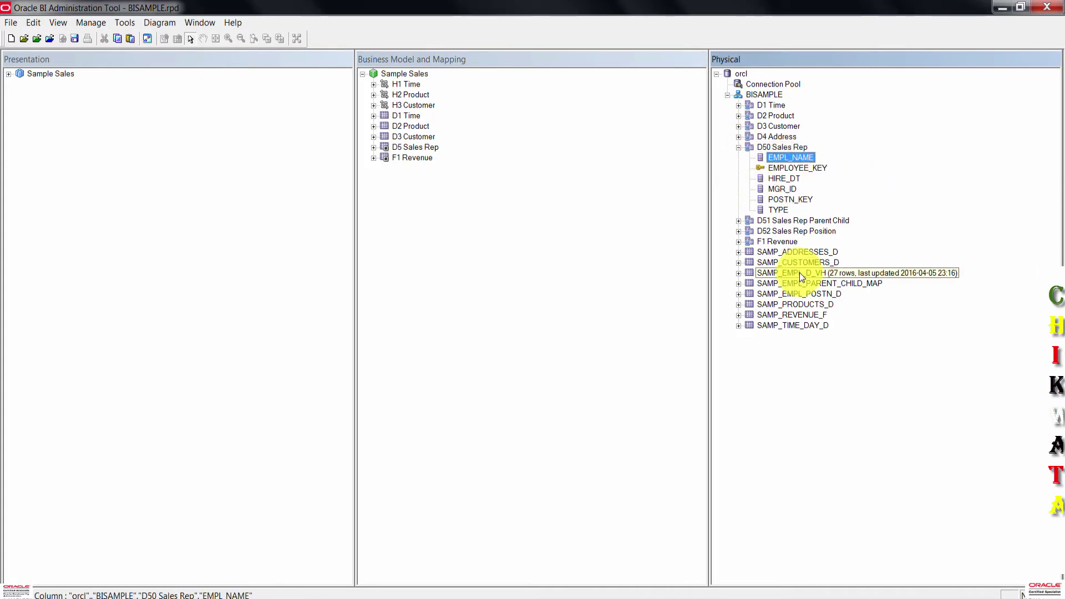
{"action": "left_click", "coordinate": [773, 211], "text": "shift"}
{"action": "left_click_drag", "start_coordinate": [780, 165], "coordinate": [406, 148]}
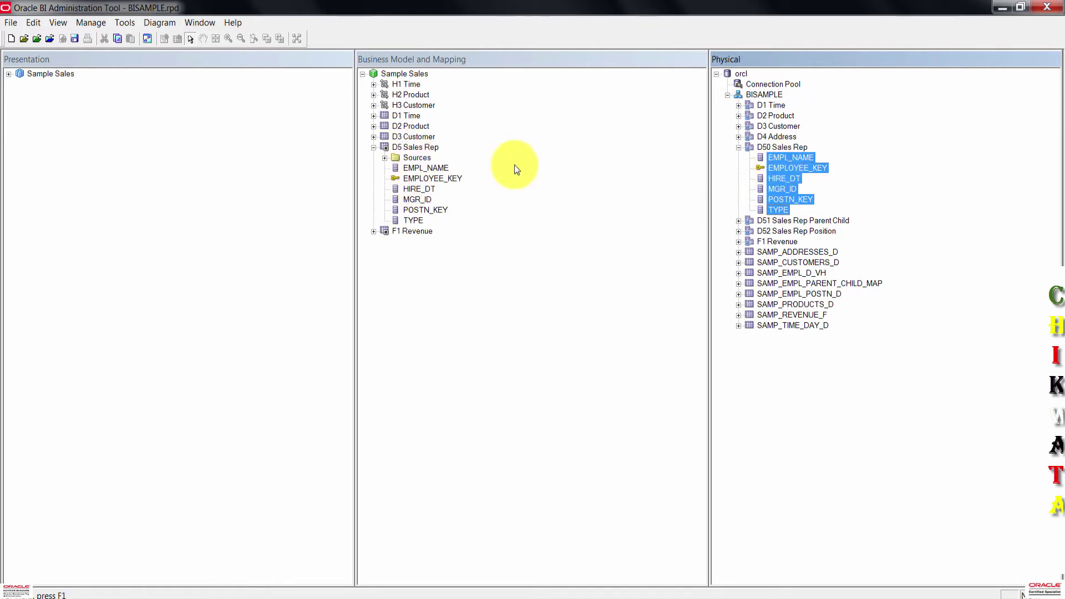
{"action": "left_click", "coordinate": [411, 158]}
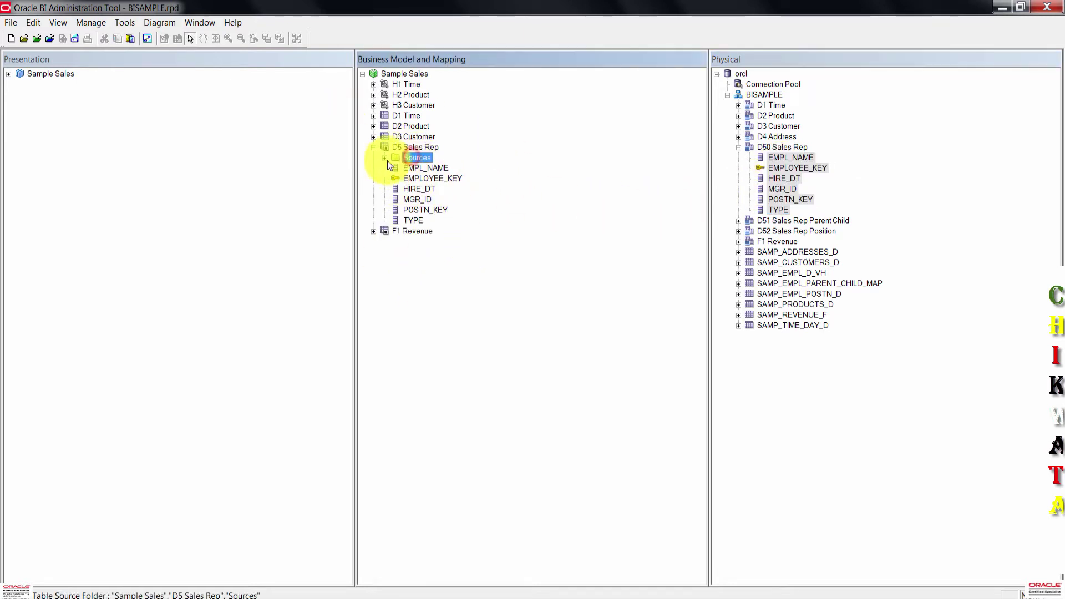
{"action": "left_click", "coordinate": [384, 158]}
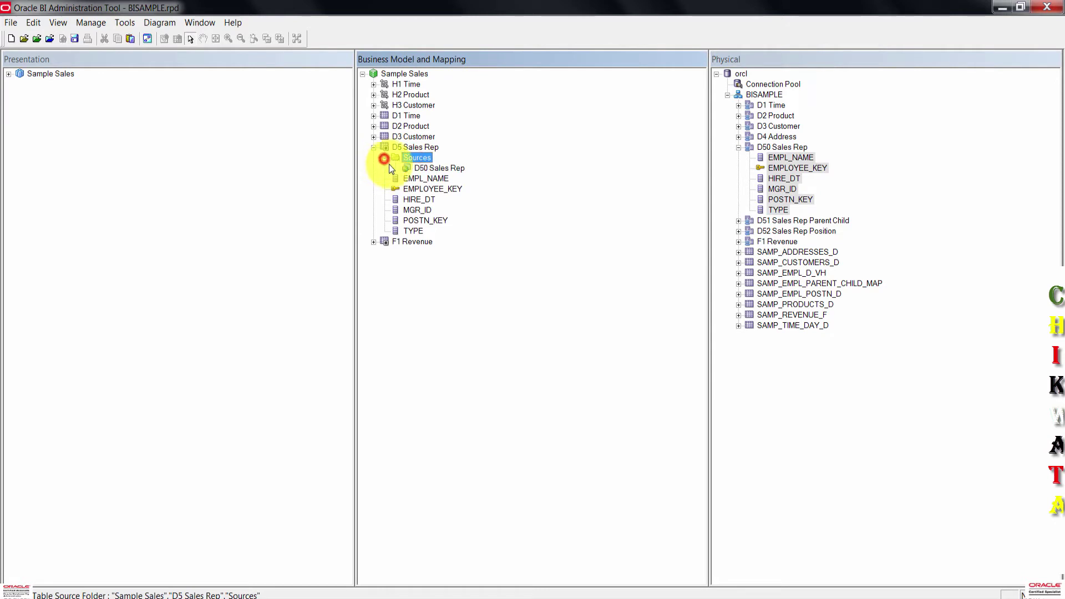
- Rename the D50 Sales Rep source under D5 Sales Rep to 'LTS1 Sales Rep'
{"action": "right_click", "coordinate": [431, 168]}
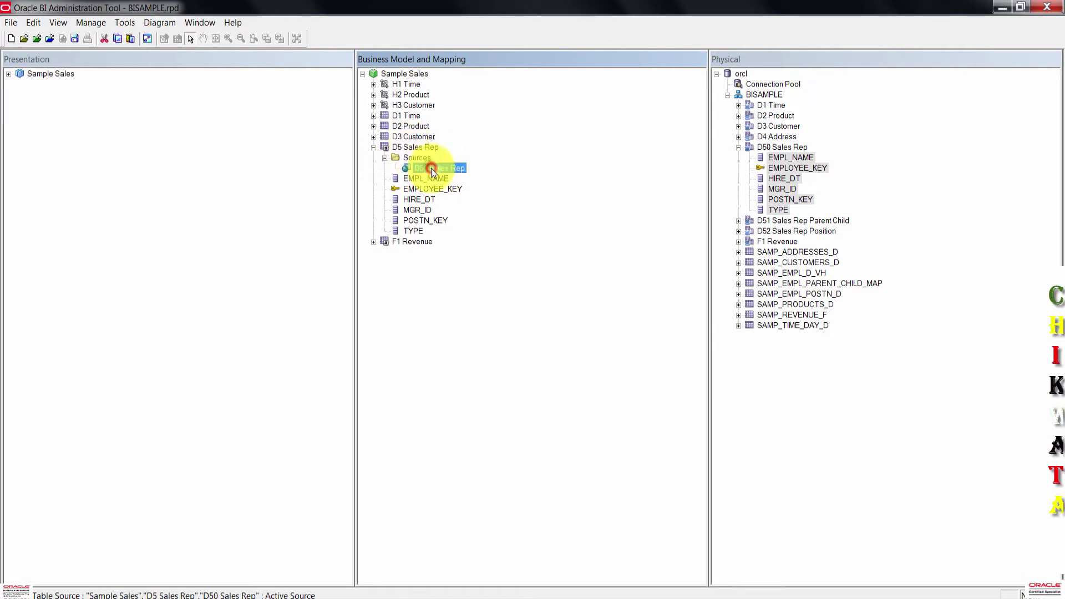
{"action": "left_click", "coordinate": [489, 419]}
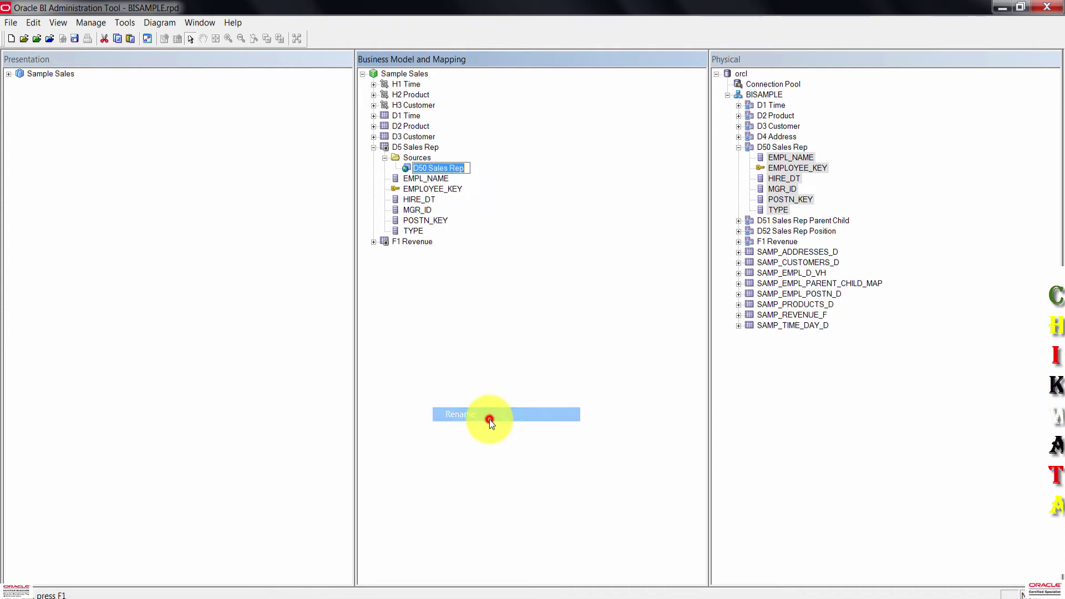
{"action": "key", "text": "Caps_Lock"}
{"action": "type", "text": "LTS1"}
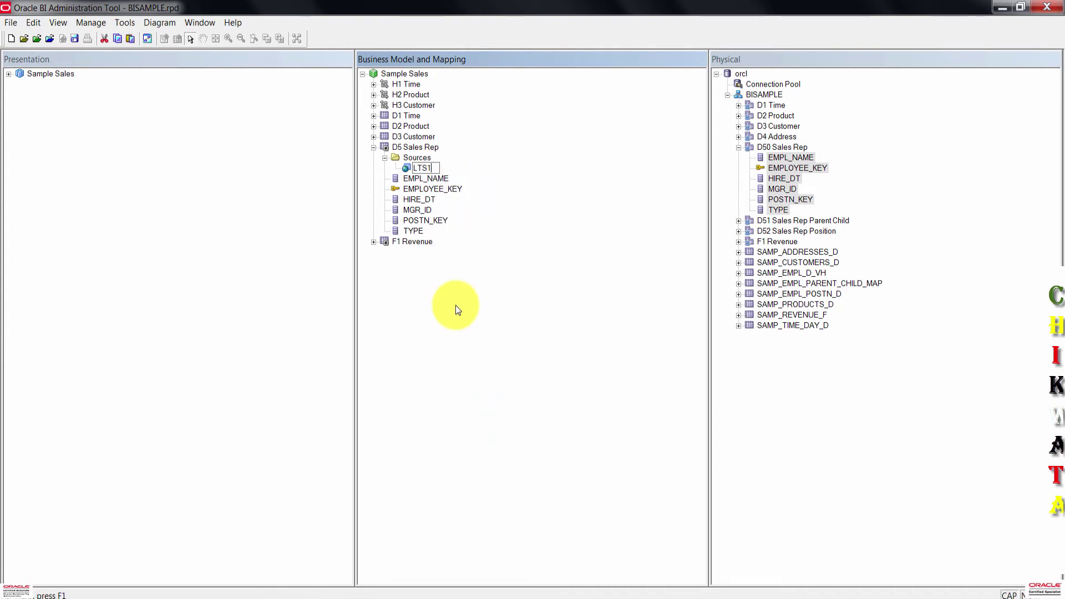
{"action": "key", "text": "Caps_Lock"}
{"action": "type", "text": "Sales"}
{"action": "key", "text": "Caps_Lock"}
{"action": "type", "text": "R"}
{"action": "key", "text": "Caps_Lock"}
{"action": "type", "text": "ep"}
{"action": "key", "text": "Return"}
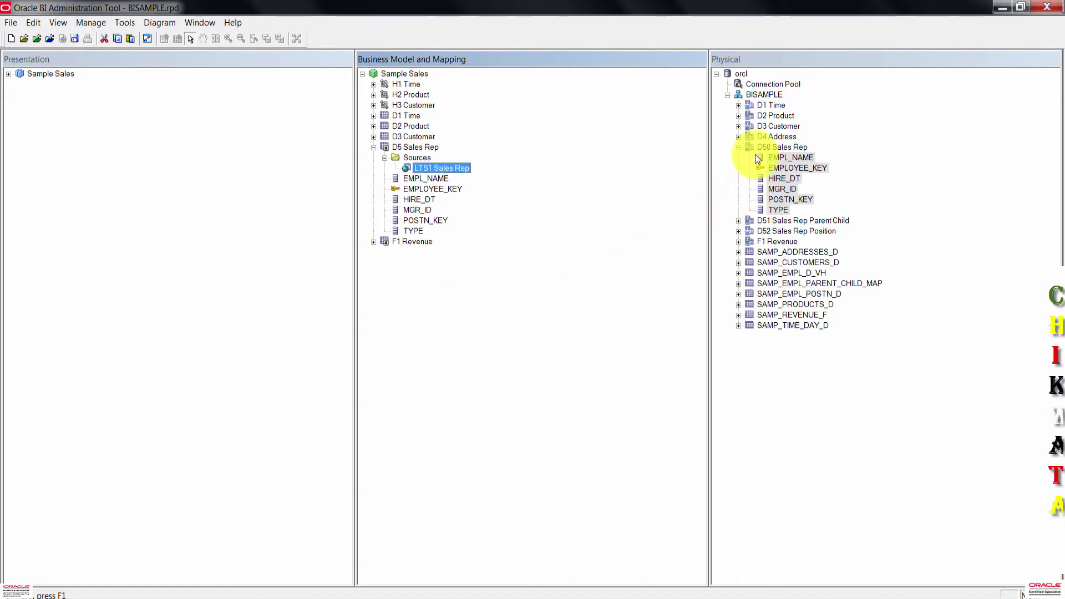
- Map POSTN_DESC and POSTN_LEVEL from D52 Sales Rep Position into LTS1 Sales Rep
{"action": "left_click", "coordinate": [739, 147]}
{"action": "left_click", "coordinate": [836, 370]}
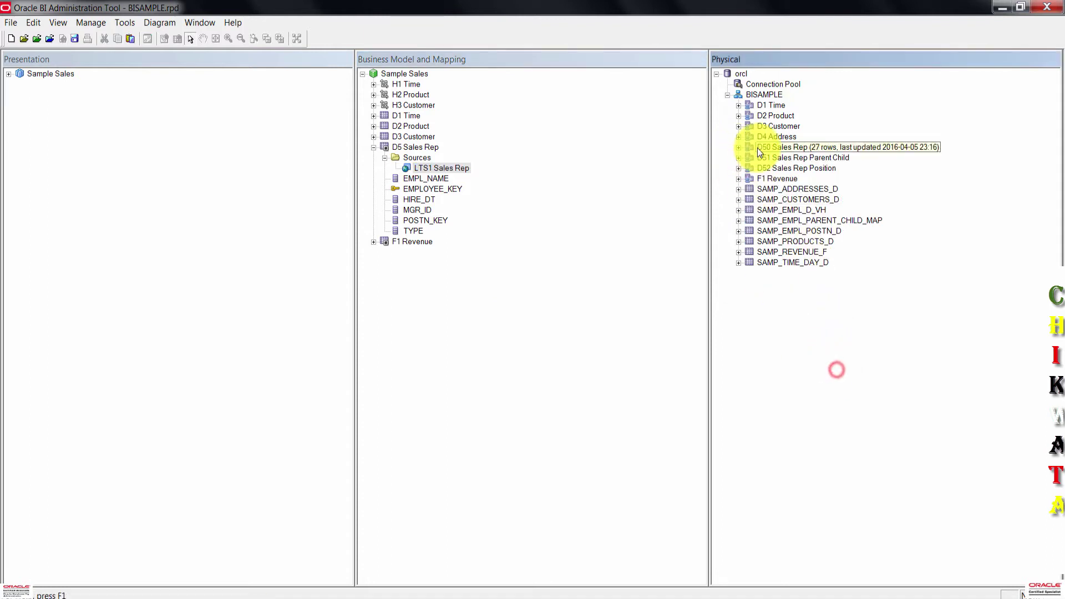
{"action": "left_click", "coordinate": [739, 168]}
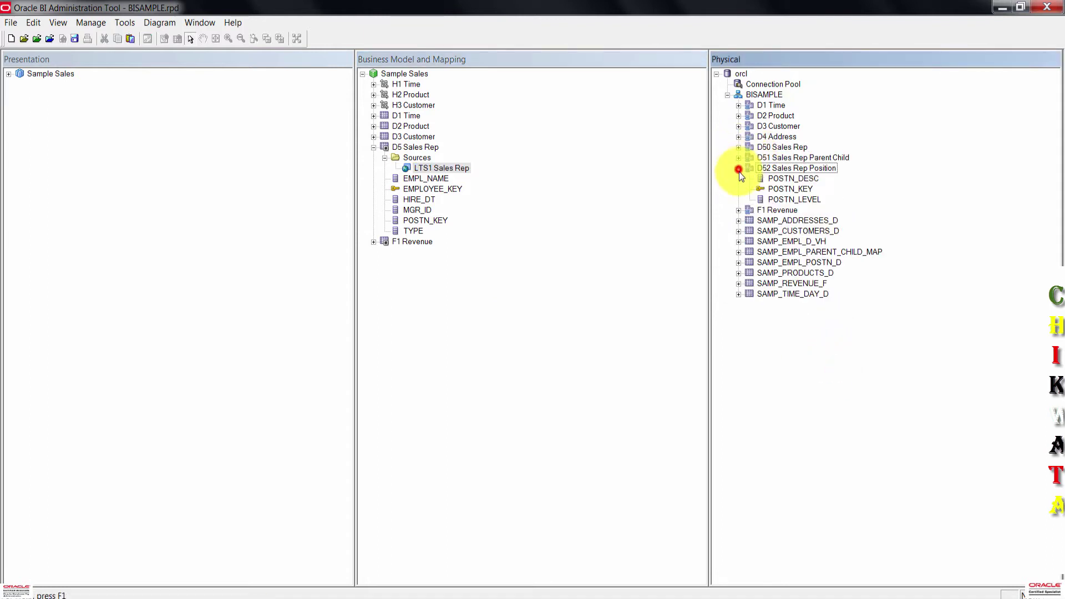
{"action": "left_click", "coordinate": [793, 169]}
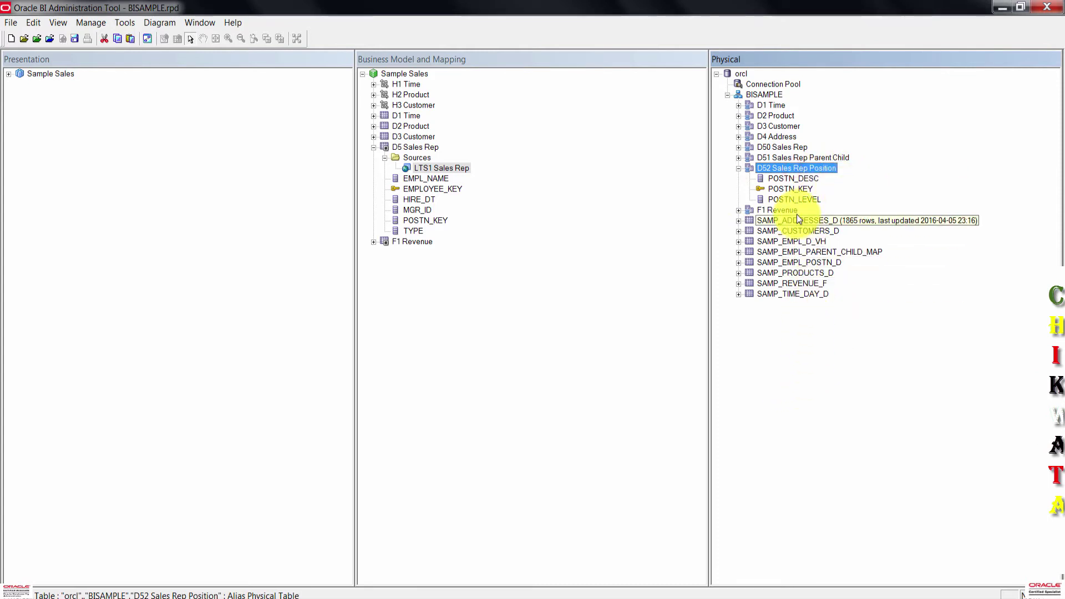
{"action": "left_click", "coordinate": [804, 179]}
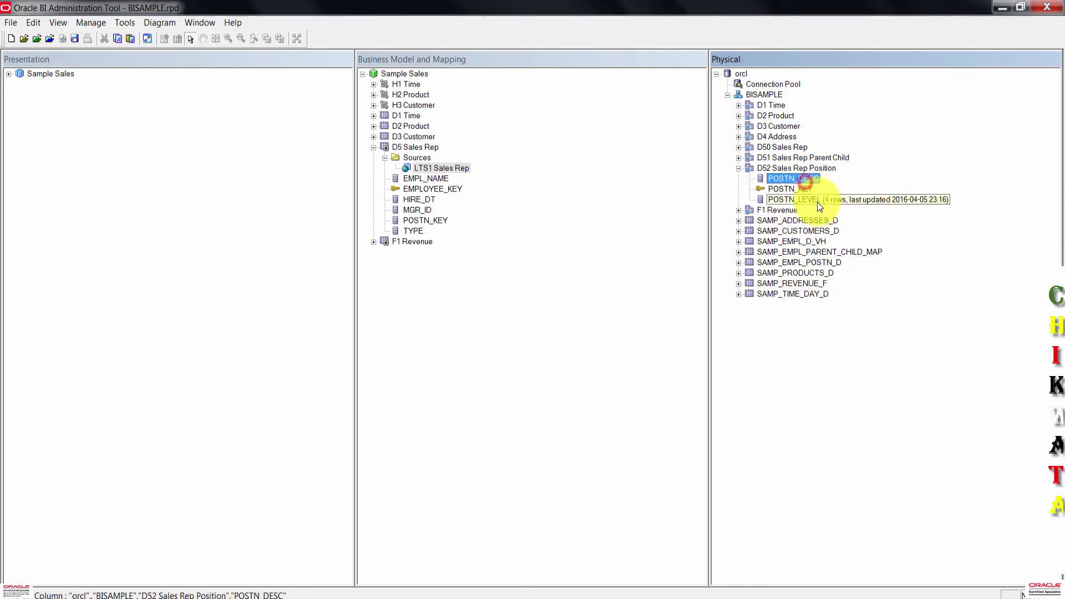
{"action": "left_click", "coordinate": [804, 199], "text": "shift"}
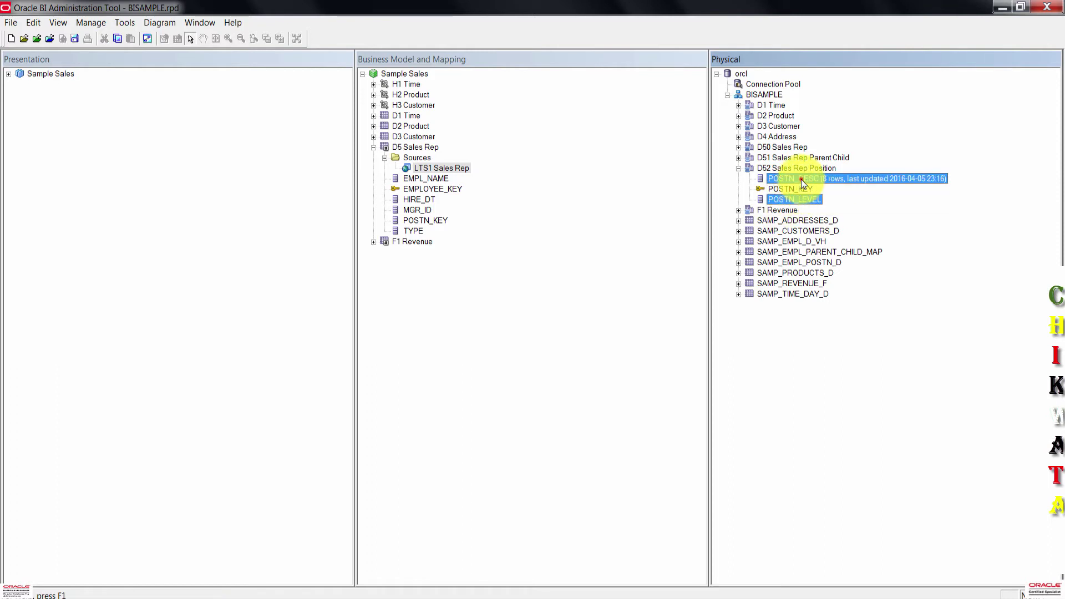
{"action": "left_click_drag", "start_coordinate": [801, 178], "coordinate": [444, 174]}
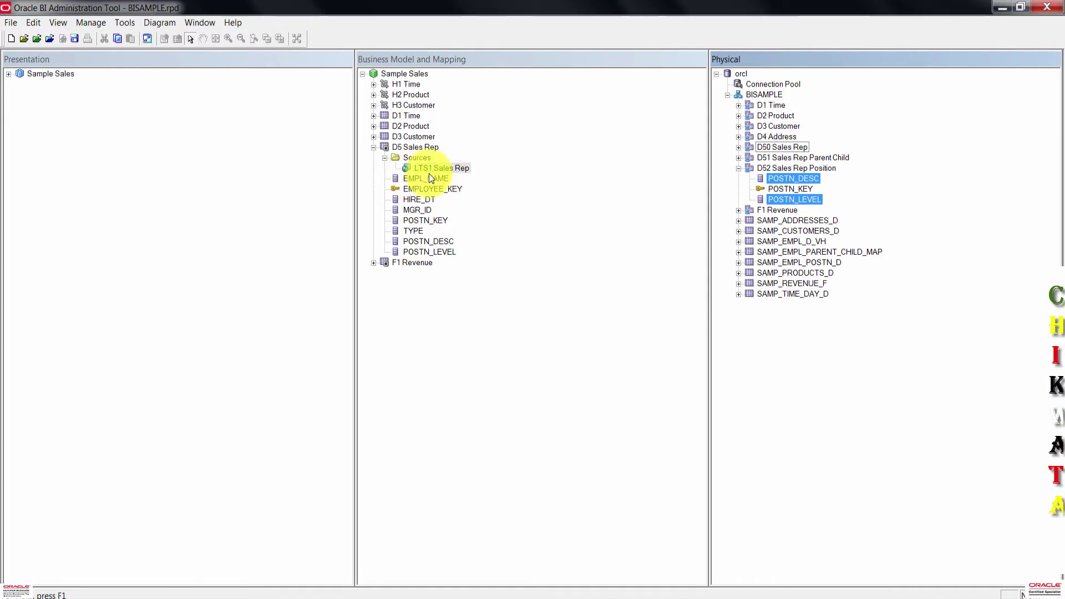
- Map the DISTANCE column from D51 Sales Rep Parent Child into LTS1 Sales Rep
{"action": "left_click", "coordinate": [418, 147]}
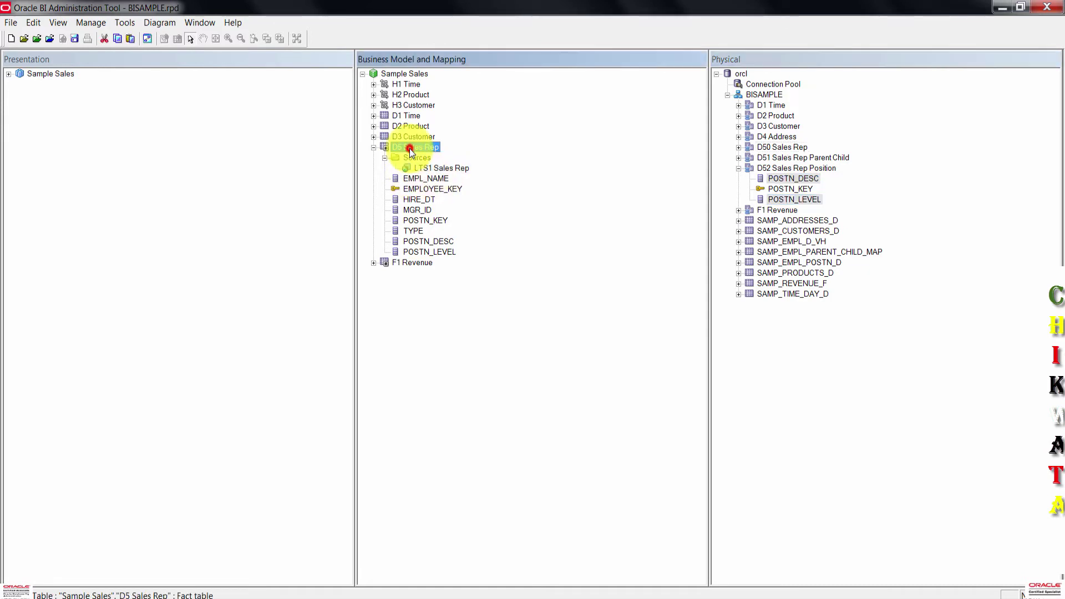
{"action": "left_click", "coordinate": [431, 169]}
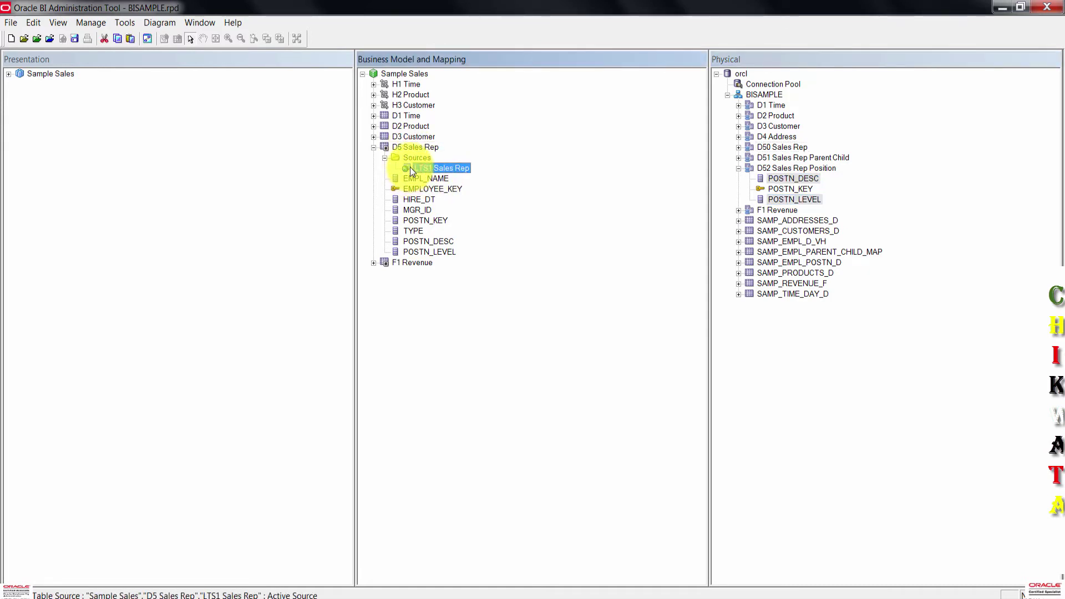
{"action": "left_click", "coordinate": [738, 168]}
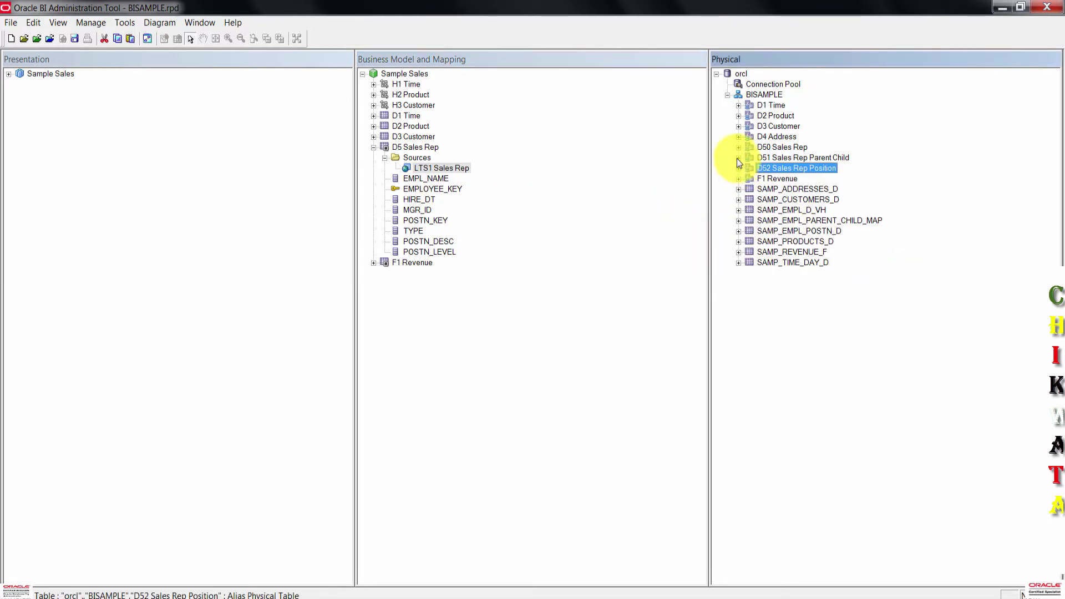
{"action": "left_click", "coordinate": [738, 158]}
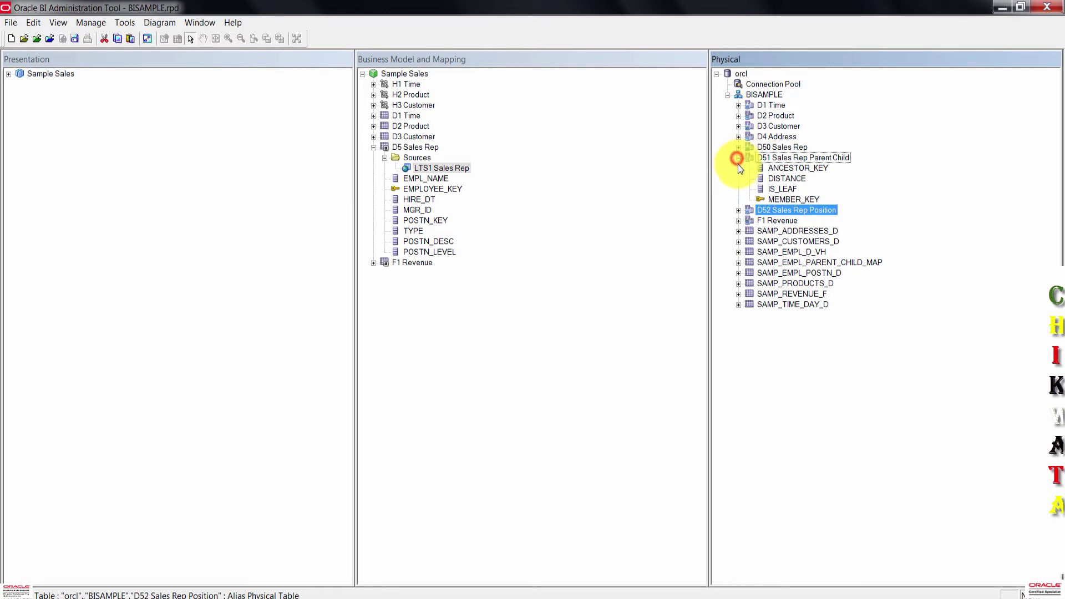
{"action": "left_click", "coordinate": [790, 178]}
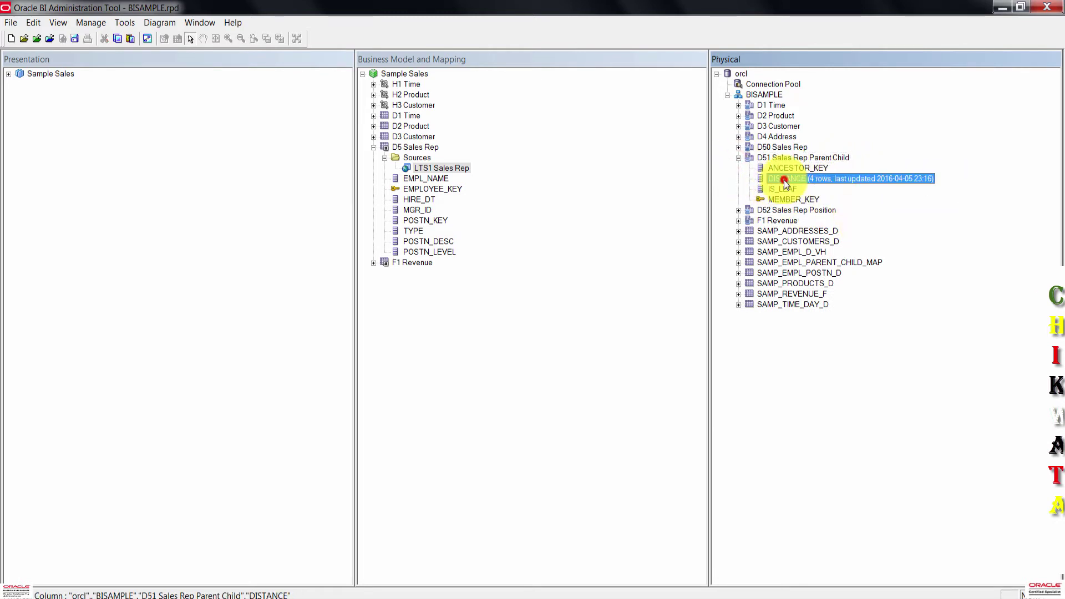
{"action": "left_click_drag", "start_coordinate": [785, 180], "coordinate": [467, 169]}
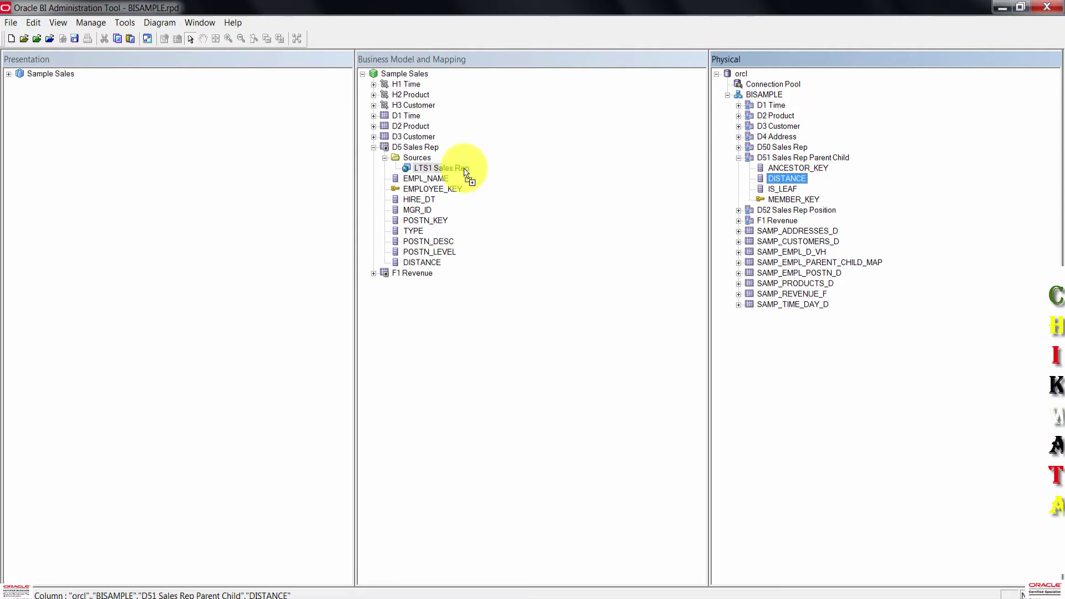
- Inspect the new DISTANCE column's properties and close them without changes
{"action": "double_click", "coordinate": [411, 262]}
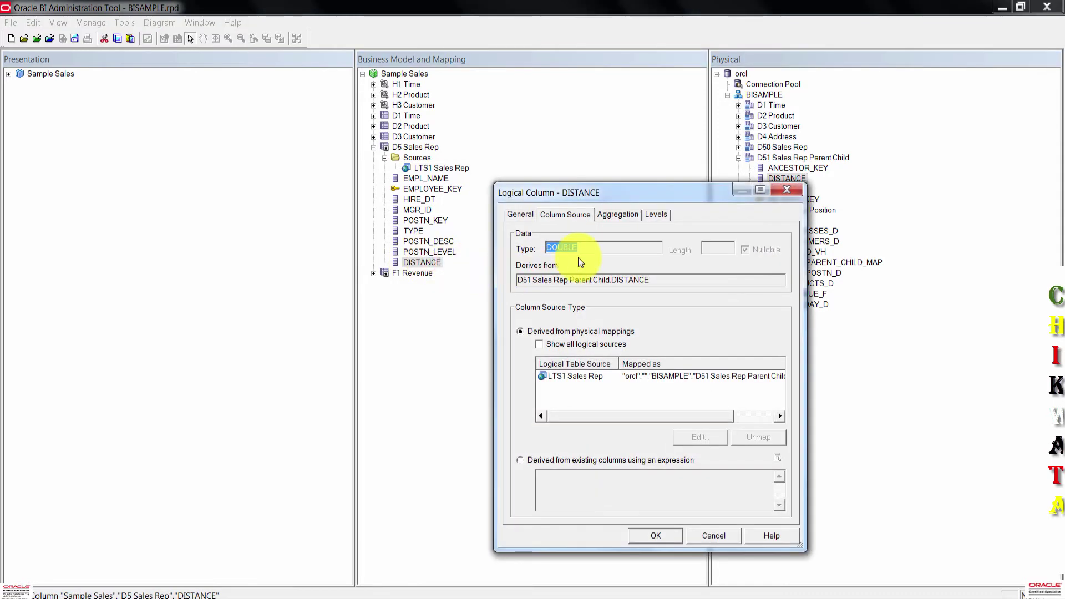
{"action": "left_click_drag", "start_coordinate": [703, 416], "coordinate": [767, 429]}
{"action": "left_click_drag", "start_coordinate": [666, 190], "coordinate": [560, 216]}
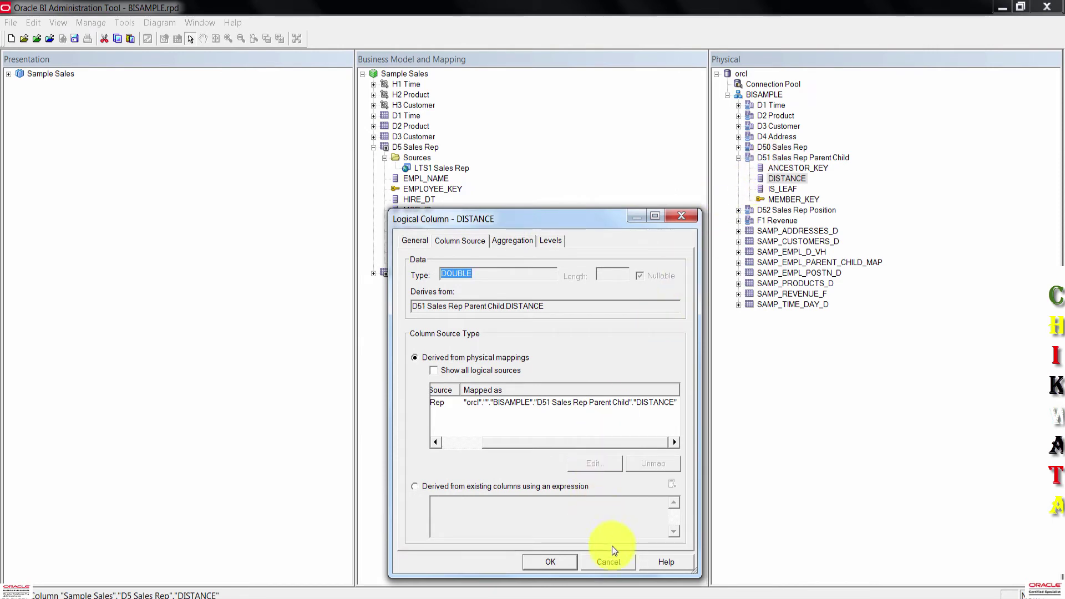
{"action": "left_click", "coordinate": [614, 563]}
- Rename the EMPL_NAME logical column to 'Sales Rep Name'
{"action": "left_click", "coordinate": [425, 251]}
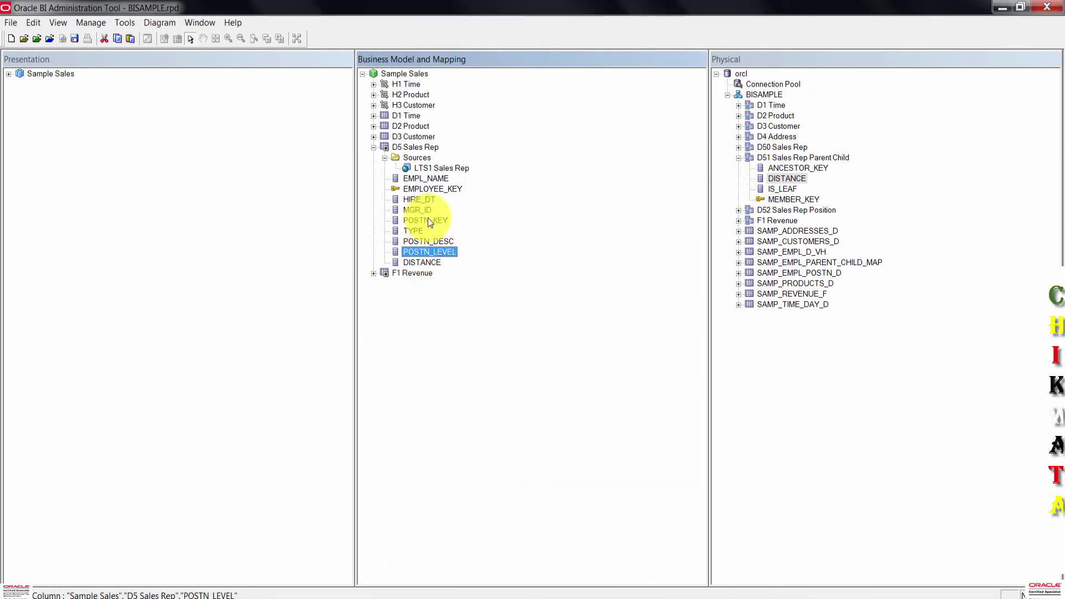
{"action": "left_click", "coordinate": [427, 220]}
{"action": "left_click", "coordinate": [420, 179]}
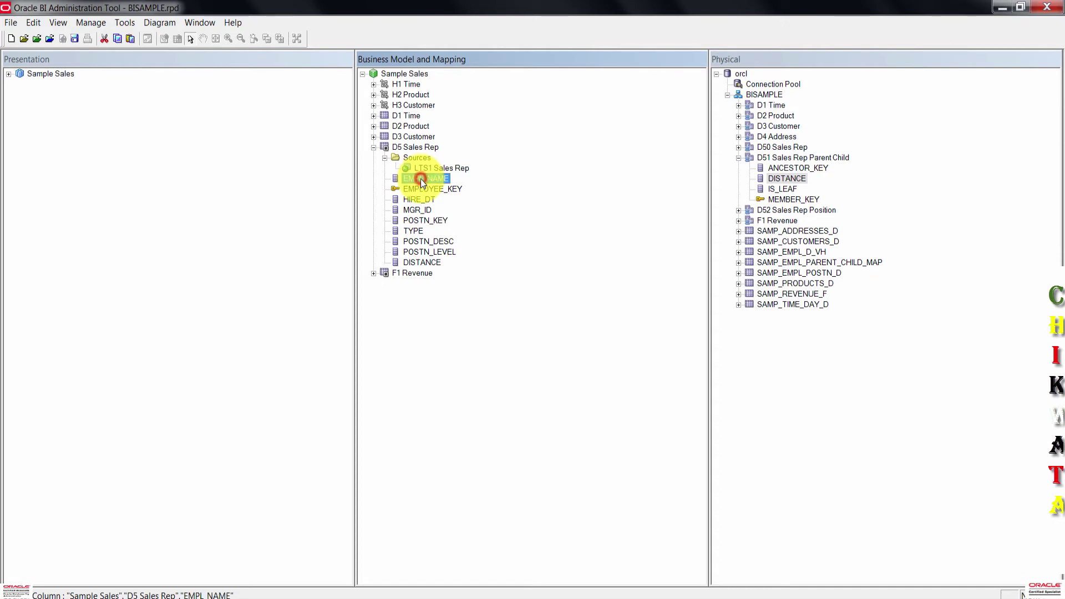
{"action": "double_click", "coordinate": [421, 178]}
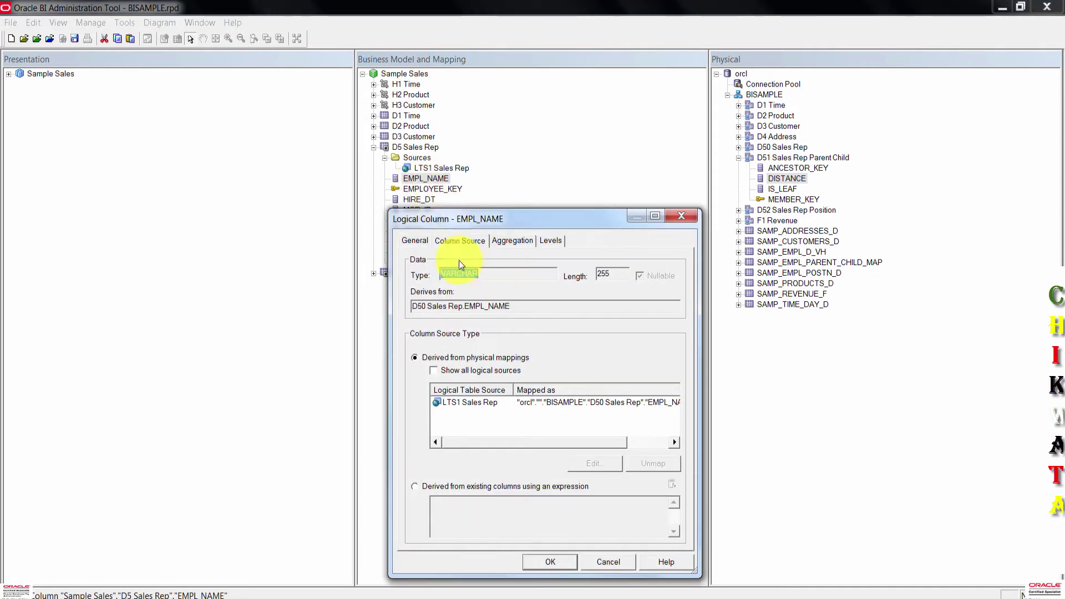
{"action": "left_click", "coordinate": [415, 241]}
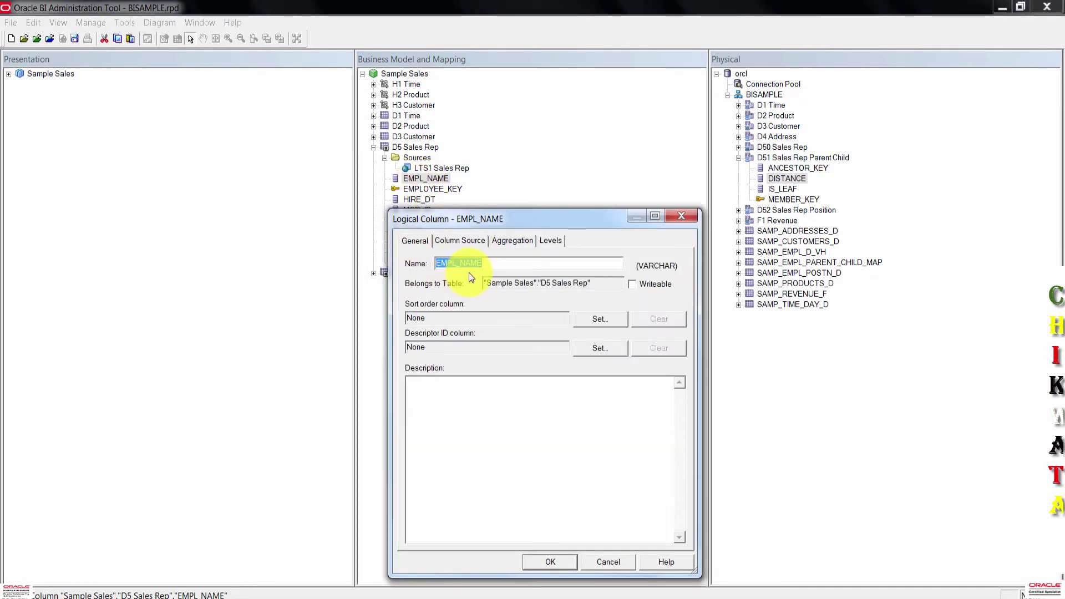
{"action": "type", "text": "S"}
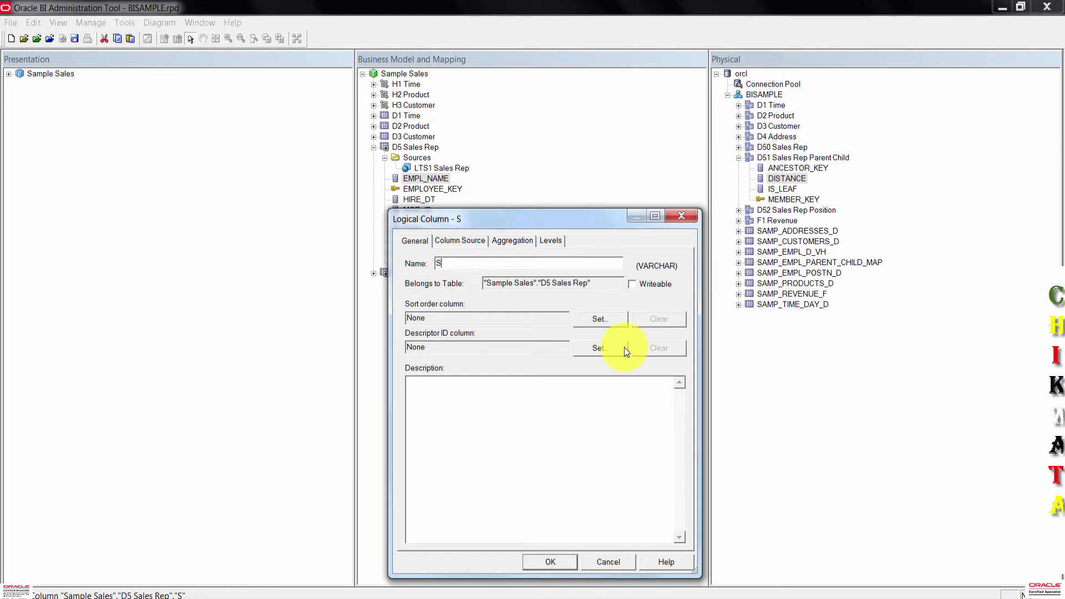
{"action": "type", "text": "ales Rep Name"}
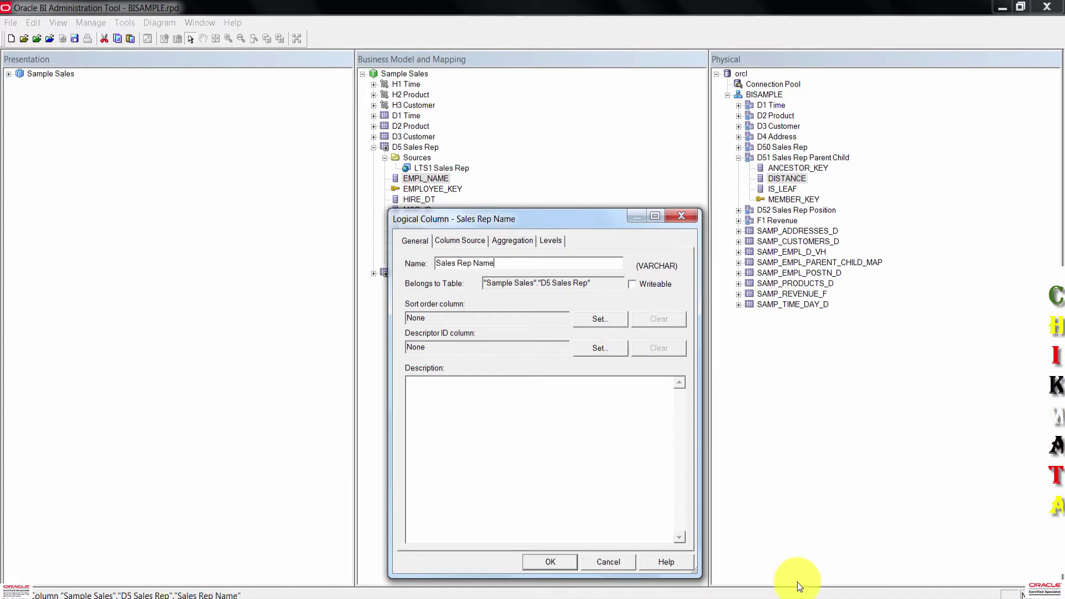
{"action": "left_click", "coordinate": [559, 564]}
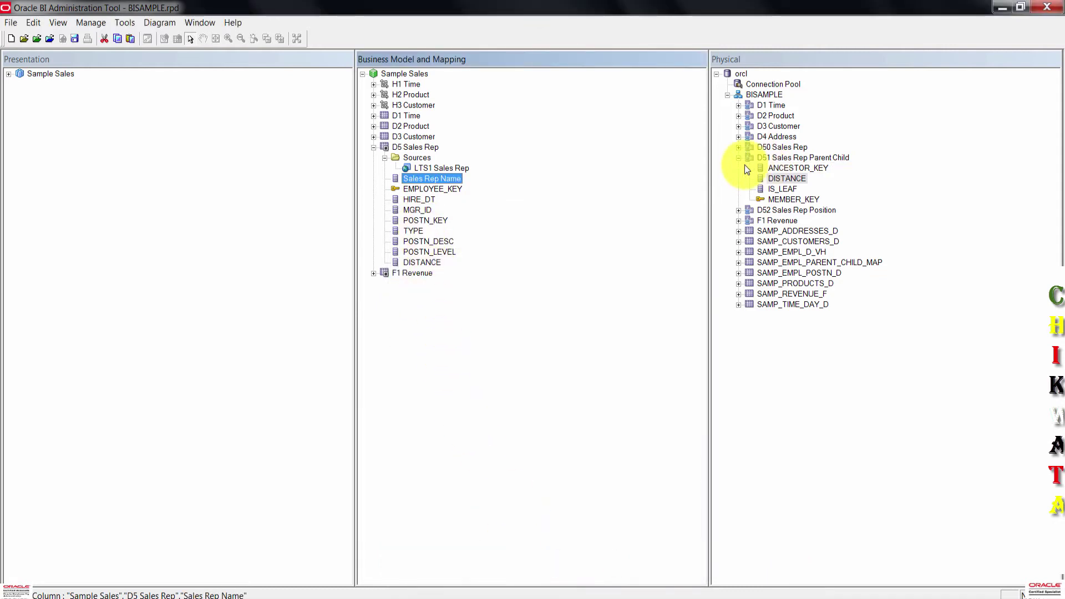
- Rename the EMPLOYEE_KEY logical column to 'Sales Rep Number'
{"action": "left_click", "coordinate": [738, 147]}
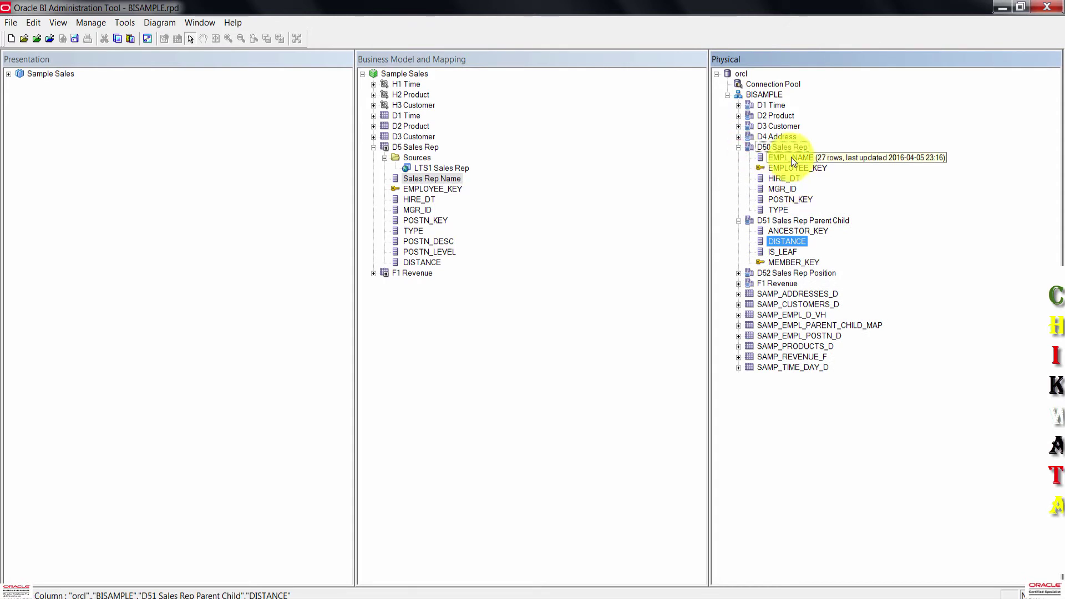
{"action": "left_click", "coordinate": [738, 147]}
{"action": "left_click", "coordinate": [738, 157]}
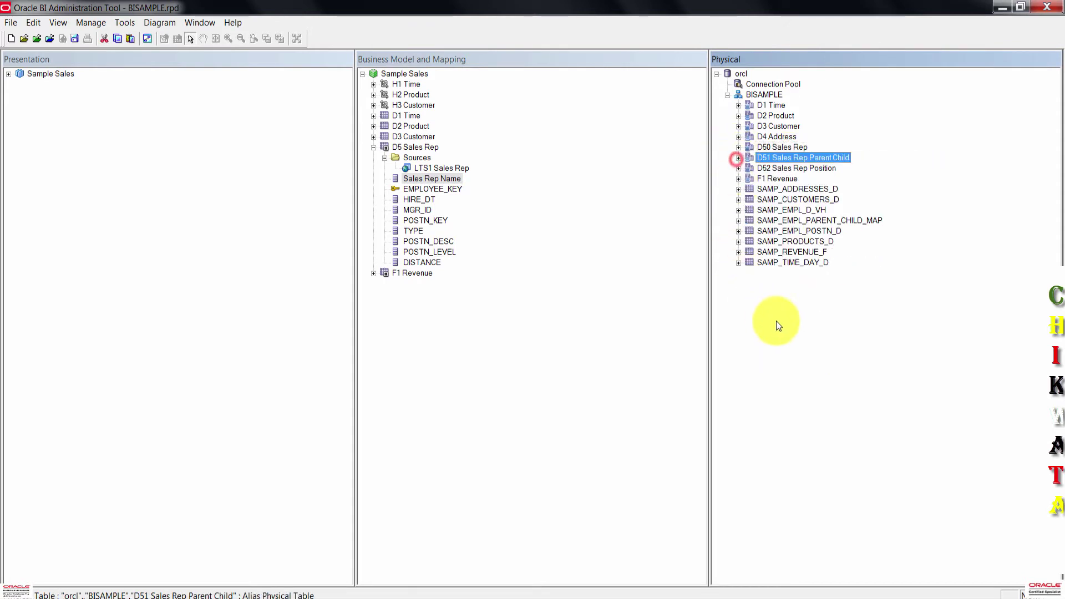
{"action": "left_click", "coordinate": [783, 335]}
{"action": "double_click", "coordinate": [432, 188]}
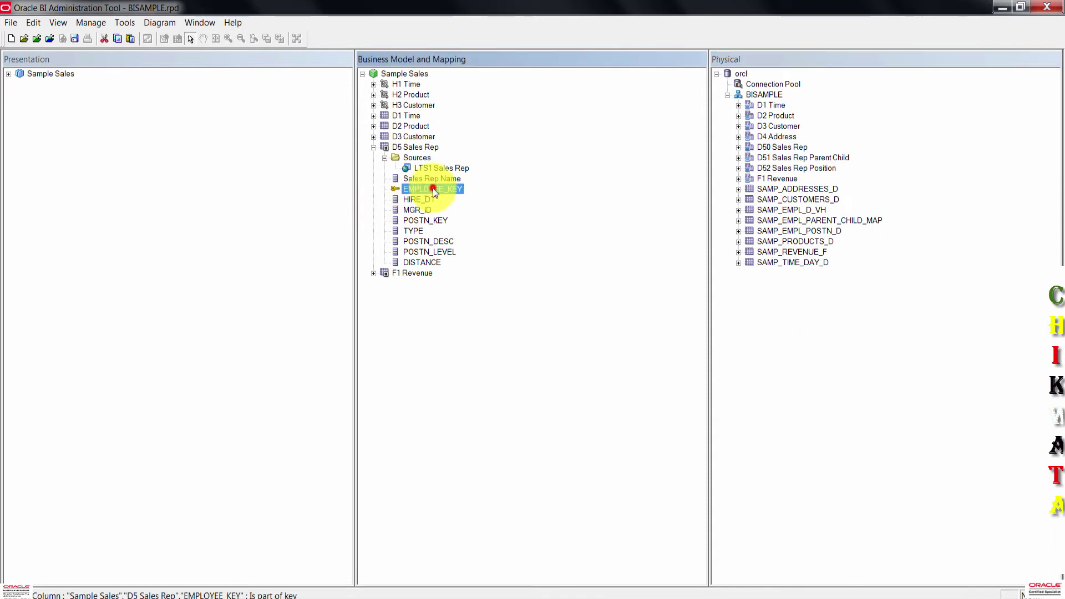
{"action": "left_click", "coordinate": [415, 240]}
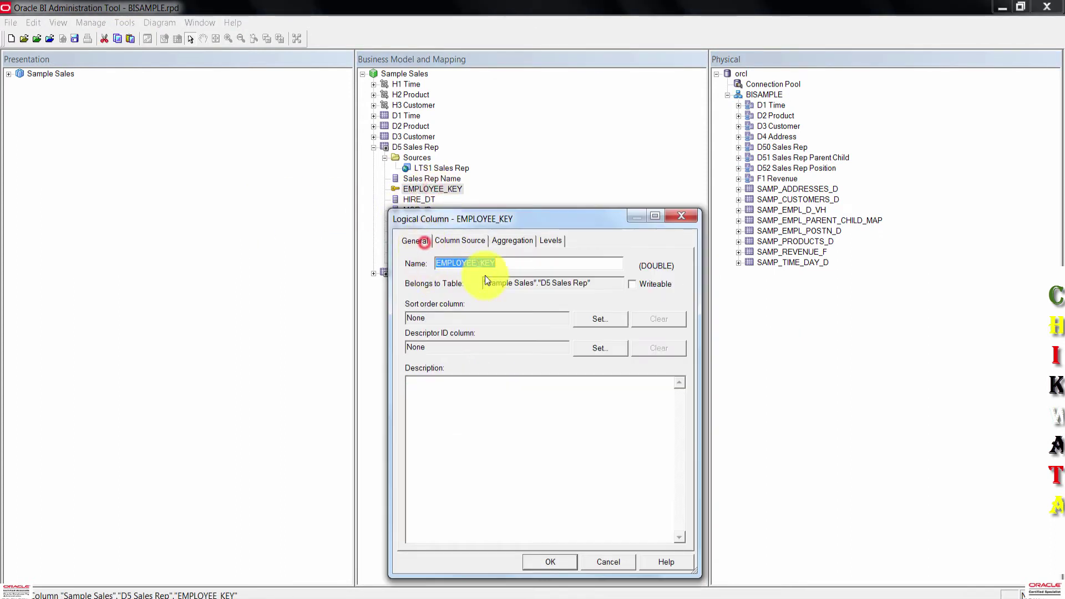
{"action": "left_click", "coordinate": [522, 263]}
{"action": "double_click", "coordinate": [509, 260]}
{"action": "key", "text": "BackSpace"}
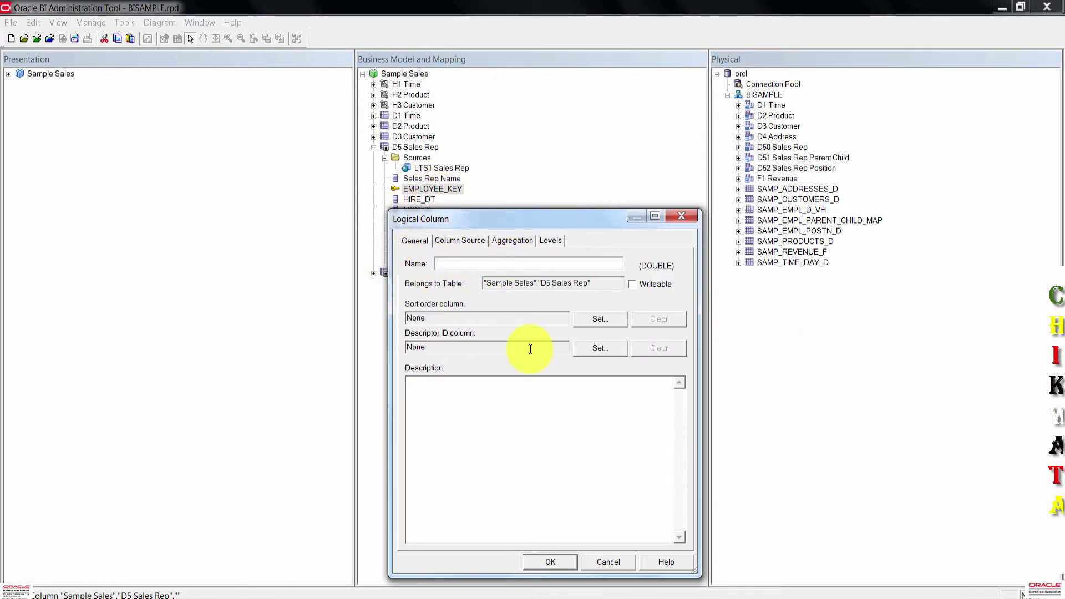
{"action": "type", "text": "Sales Rep"}
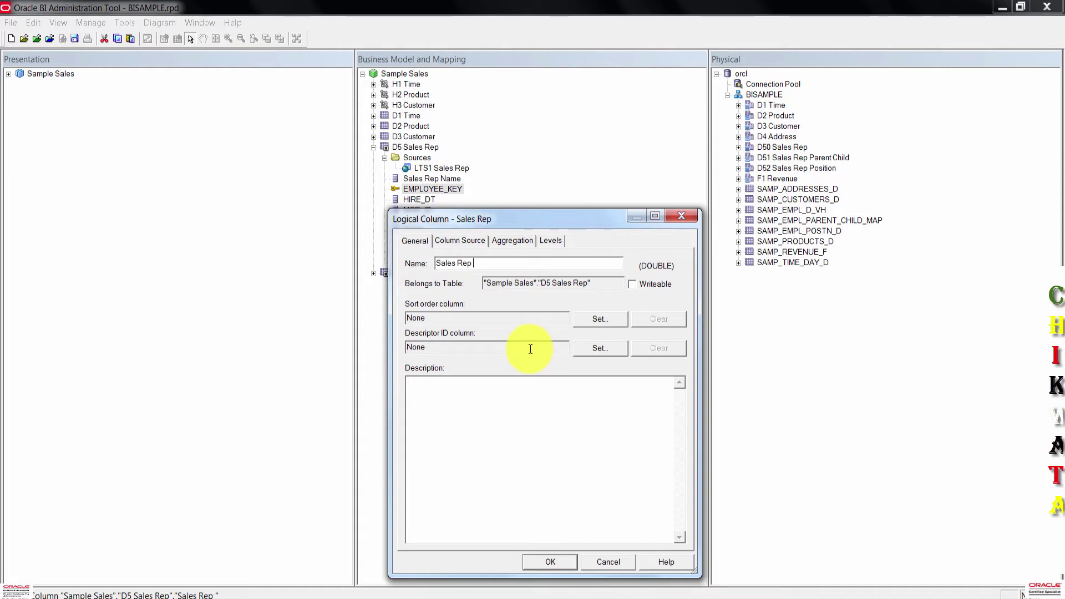
{"action": "type", "text": " Number"}
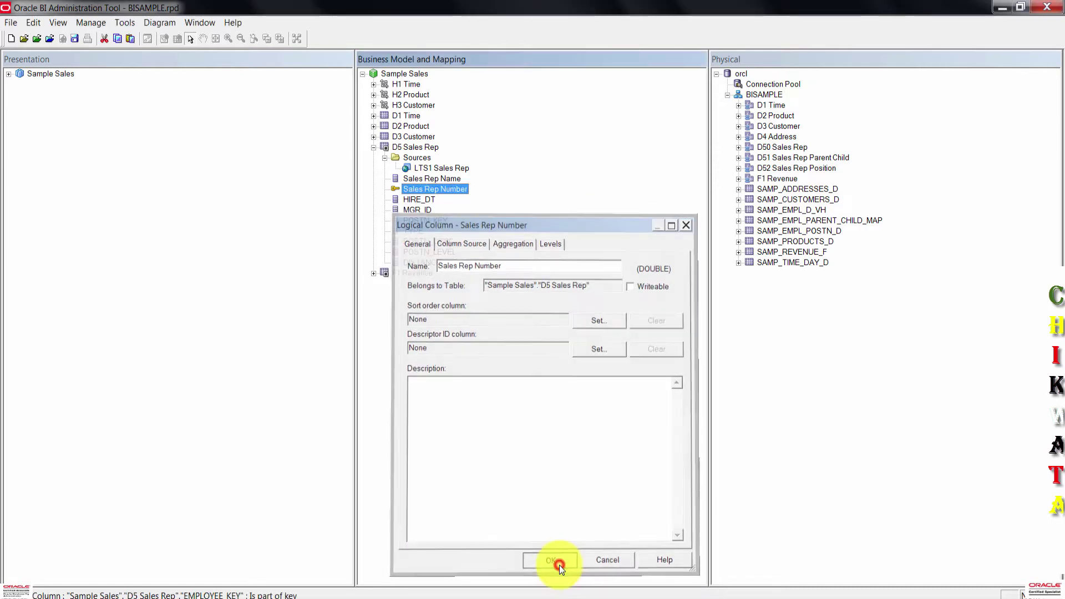
{"action": "left_click", "coordinate": [552, 562]}
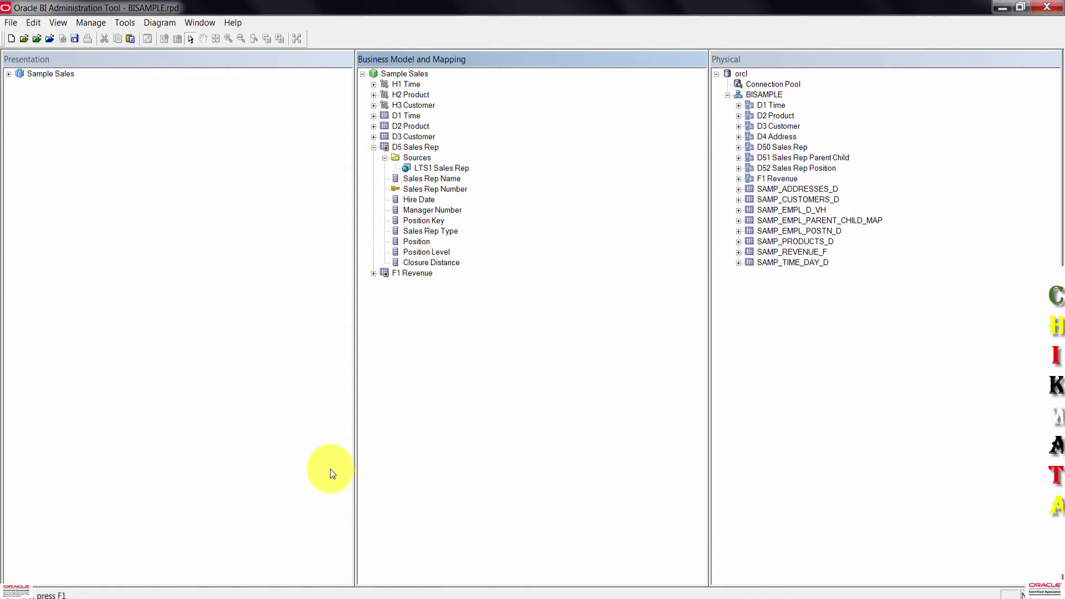
- Open a Business Model Diagram of only the selected D5 Sales Rep and F1 Revenue tables
{"action": "left_click", "coordinate": [388, 158]}
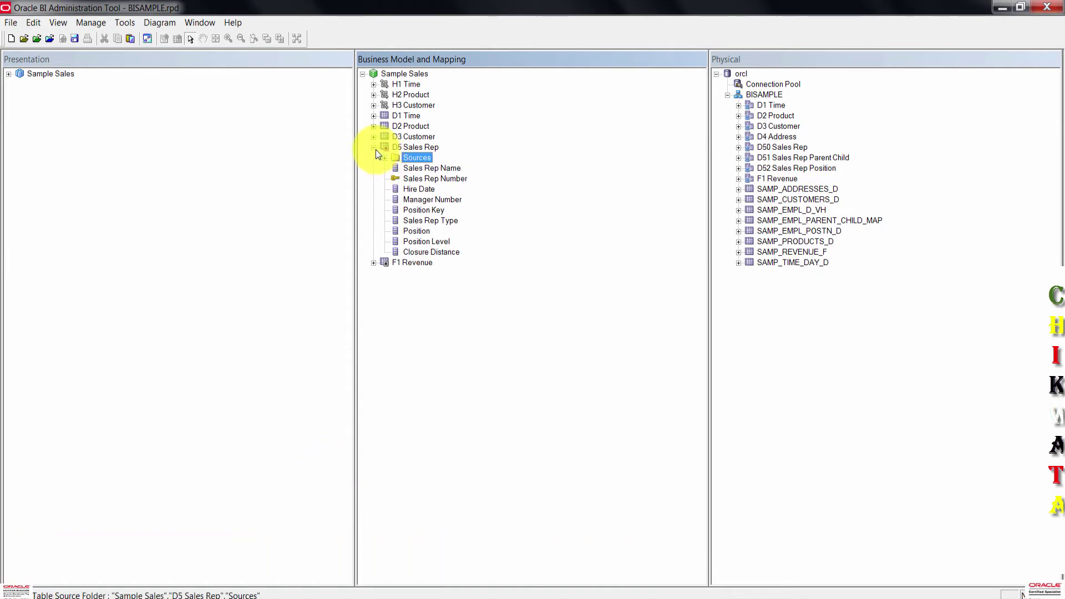
{"action": "left_click", "coordinate": [373, 147]}
{"action": "left_click", "coordinate": [453, 253]}
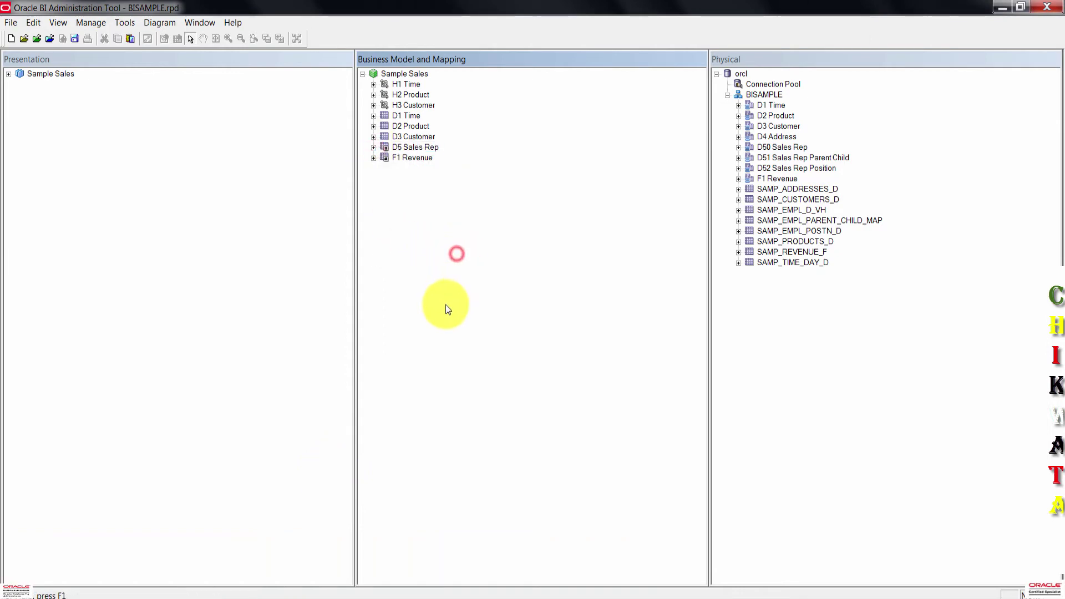
{"action": "left_click", "coordinate": [415, 148]}
{"action": "left_click", "coordinate": [414, 158], "text": "ctrl"}
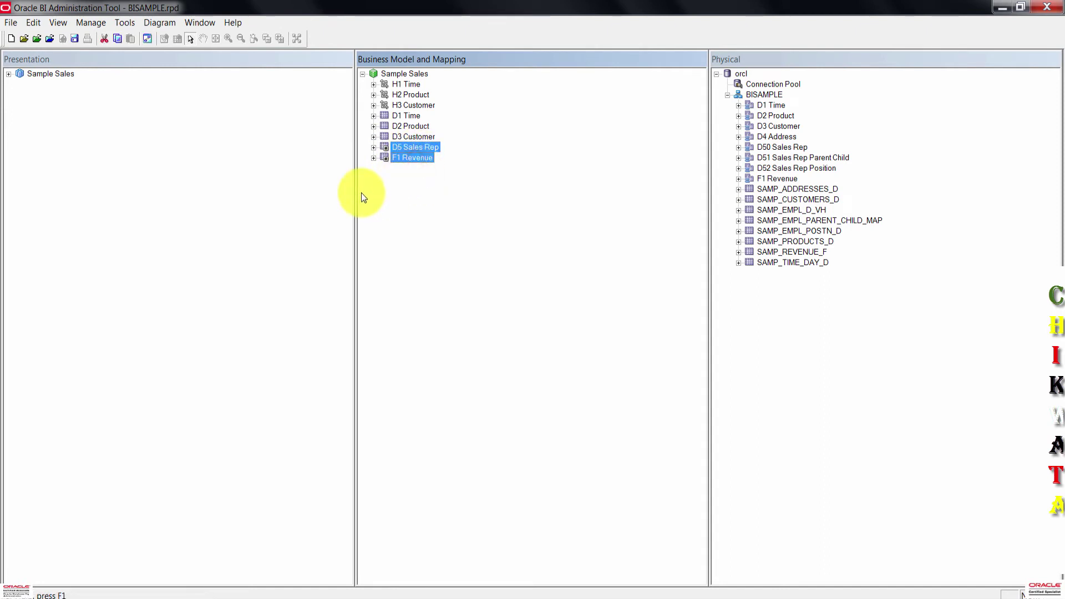
{"action": "right_click", "coordinate": [417, 156]}
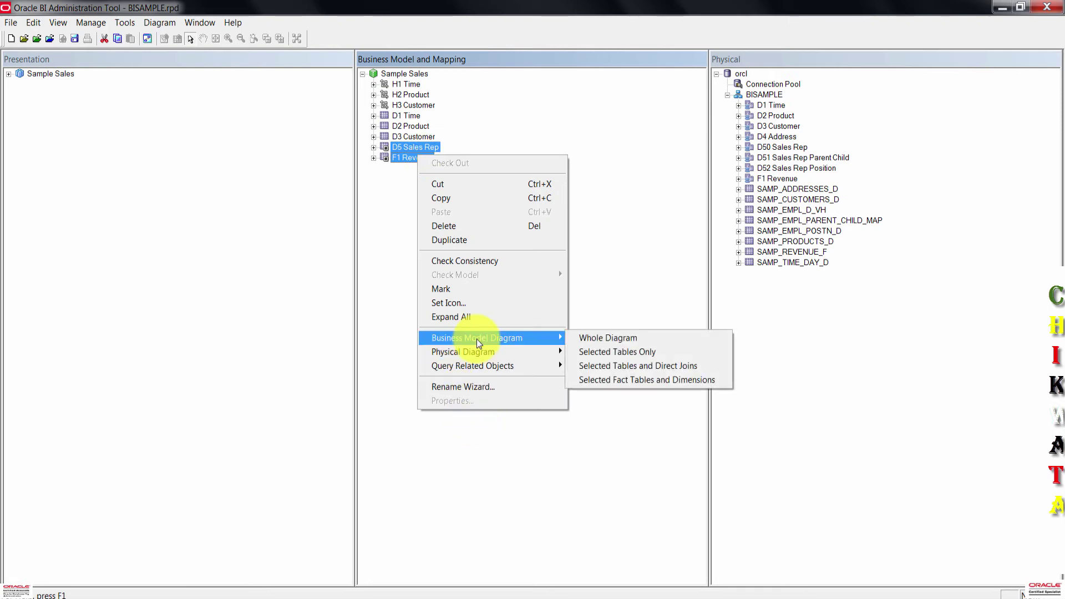
{"action": "mouse_move", "coordinate": [537, 338]}
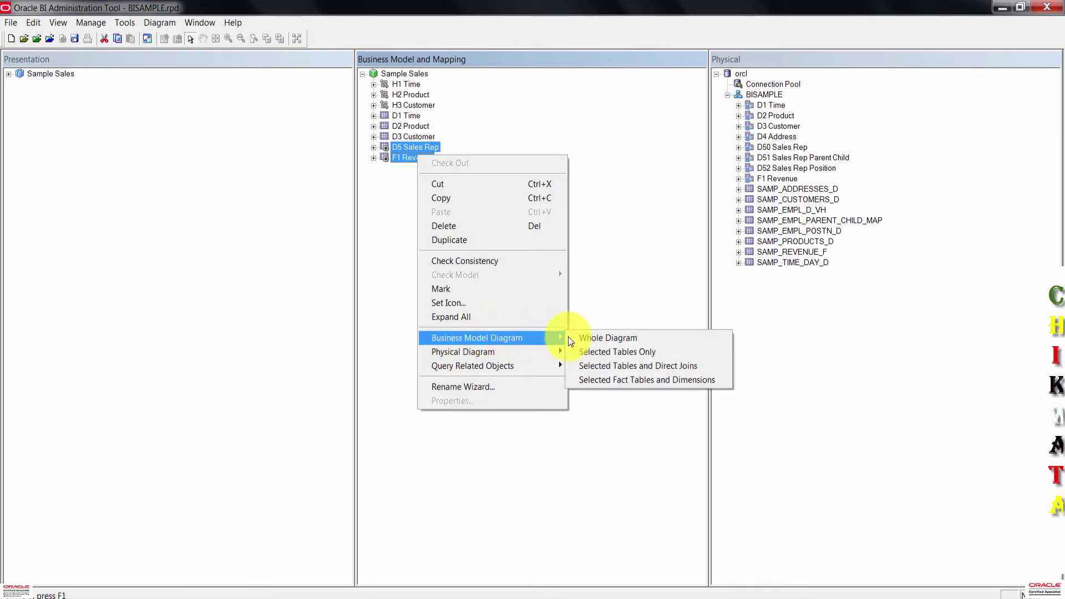
{"action": "left_click", "coordinate": [617, 352]}
- Zoom out to fit both tables and begin a new join at F1 Revenue
{"action": "left_click", "coordinate": [241, 38]}
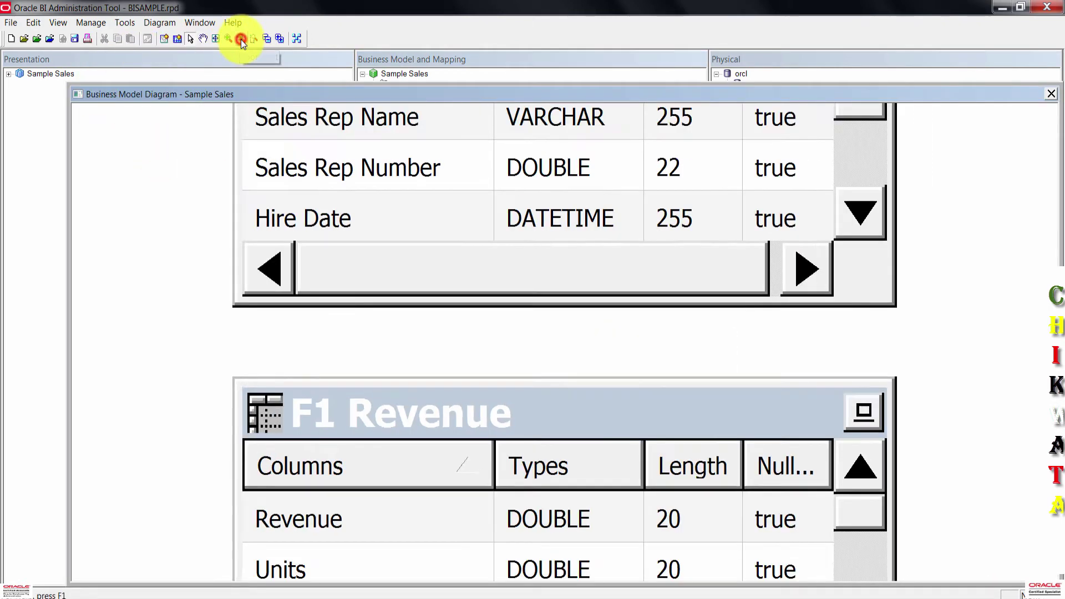
{"action": "left_click", "coordinate": [241, 38]}
{"action": "left_click", "coordinate": [241, 38]}
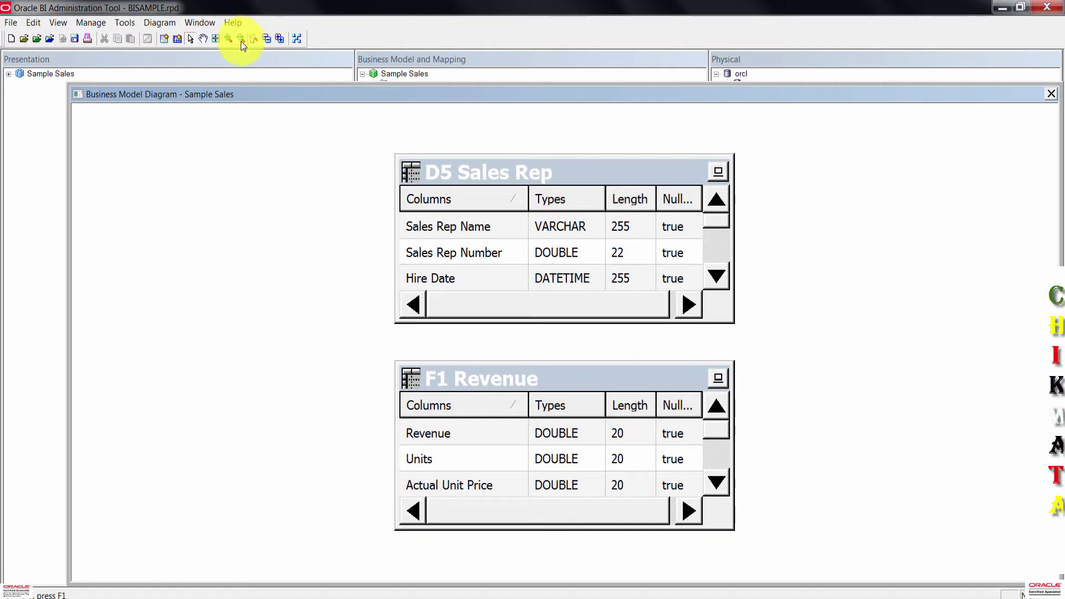
{"action": "left_click", "coordinate": [166, 38]}
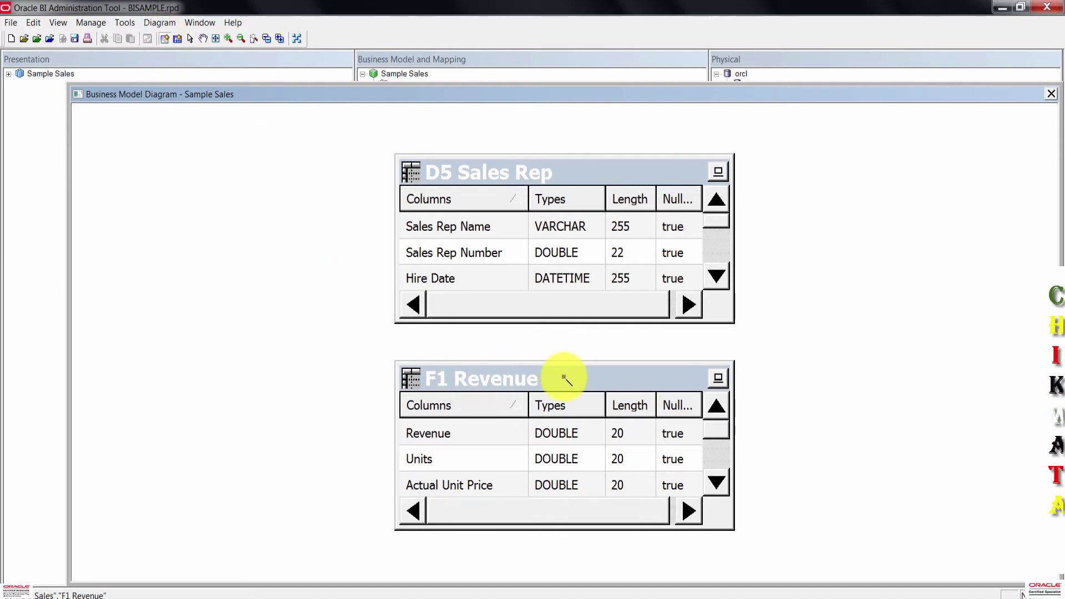
{"action": "left_click", "coordinate": [564, 377]}
- Complete and confirm the F1 Revenue to D5 Sales Rep logical join, then close the diagram
{"action": "left_click", "coordinate": [561, 301]}
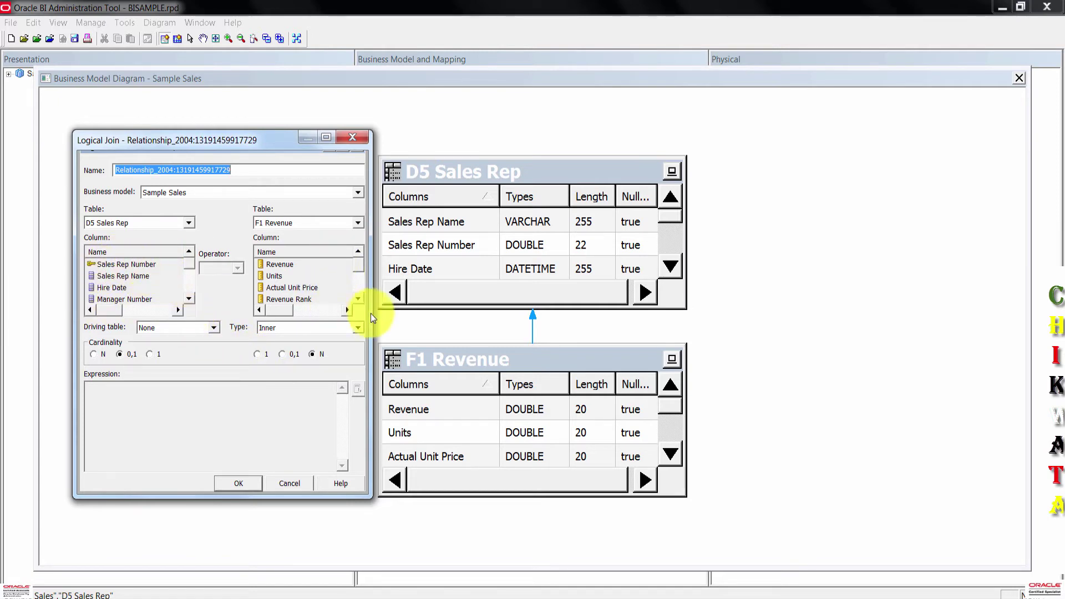
{"action": "left_click", "coordinate": [251, 484]}
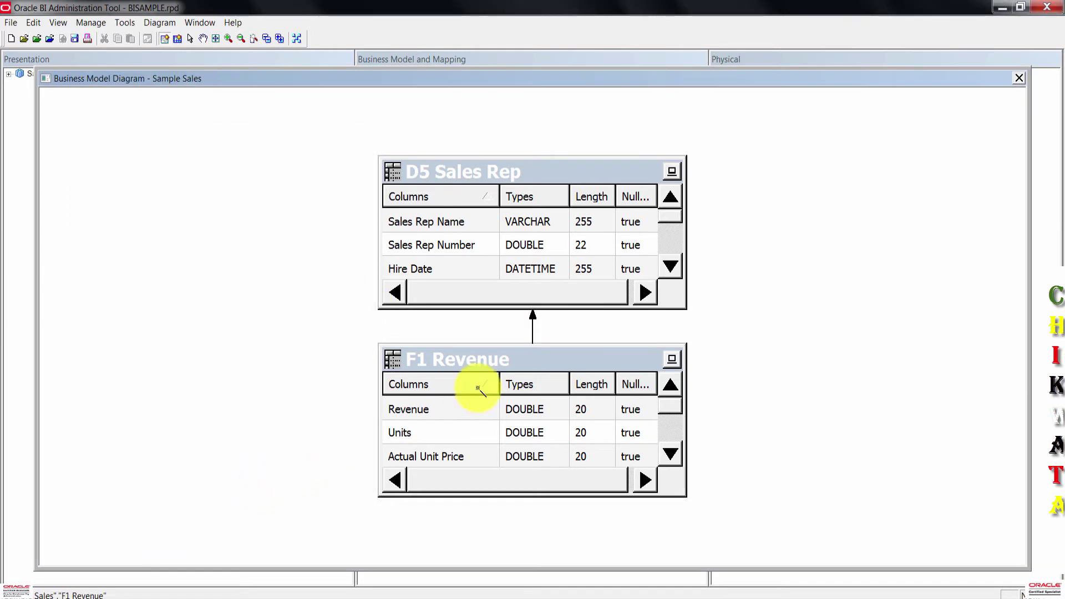
{"action": "left_click", "coordinate": [1019, 78]}
{"action": "left_click", "coordinate": [561, 225]}
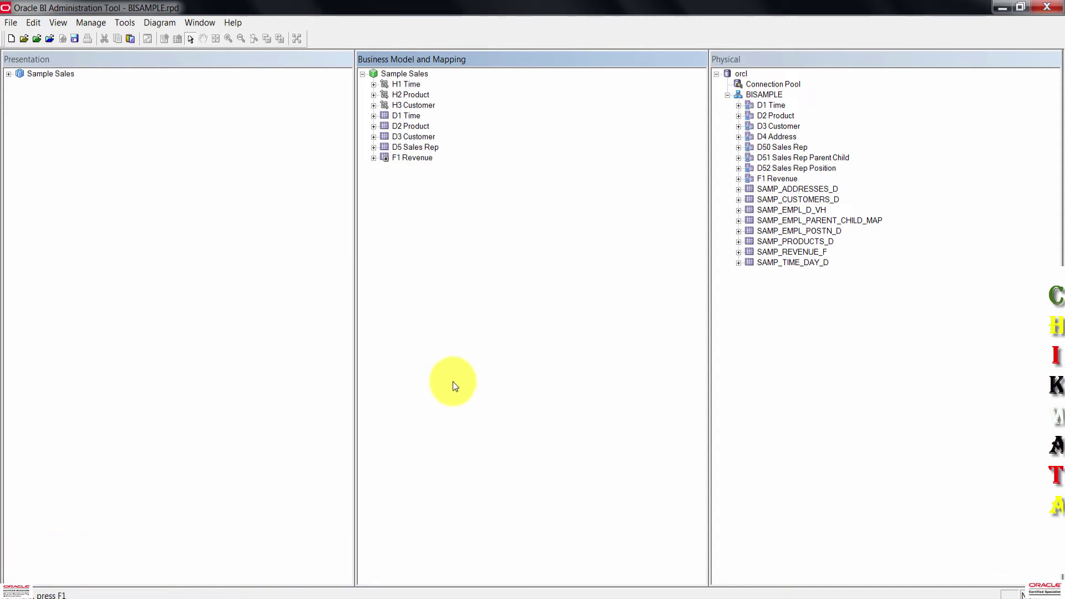
- Create a parent-child logical dimension on D5 Sales Rep named 'H5 Sales Rep'
{"action": "right_click", "coordinate": [411, 146]}
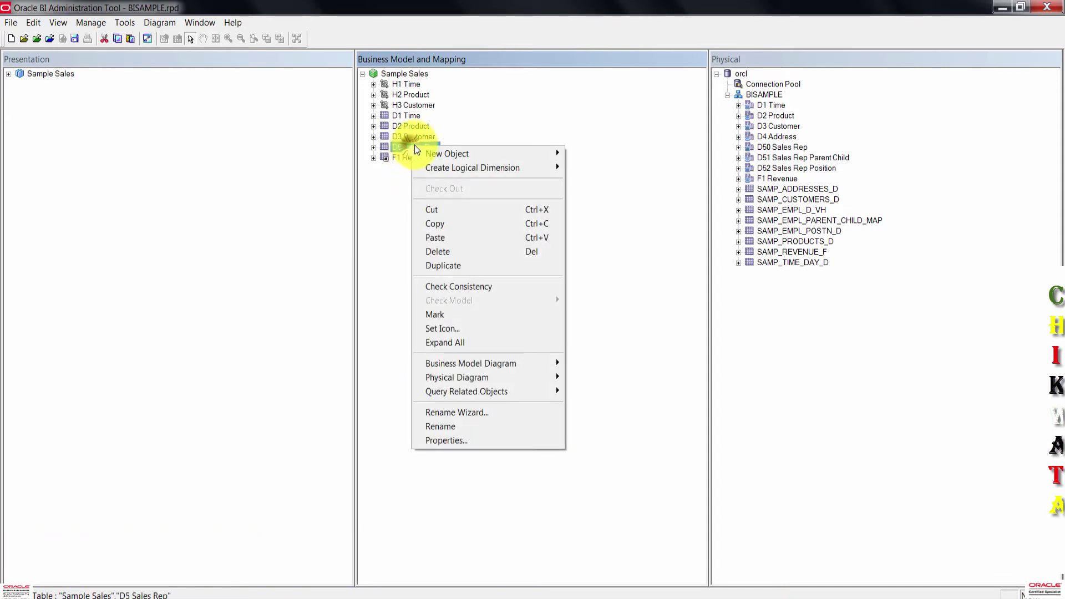
{"action": "mouse_move", "coordinate": [464, 171]}
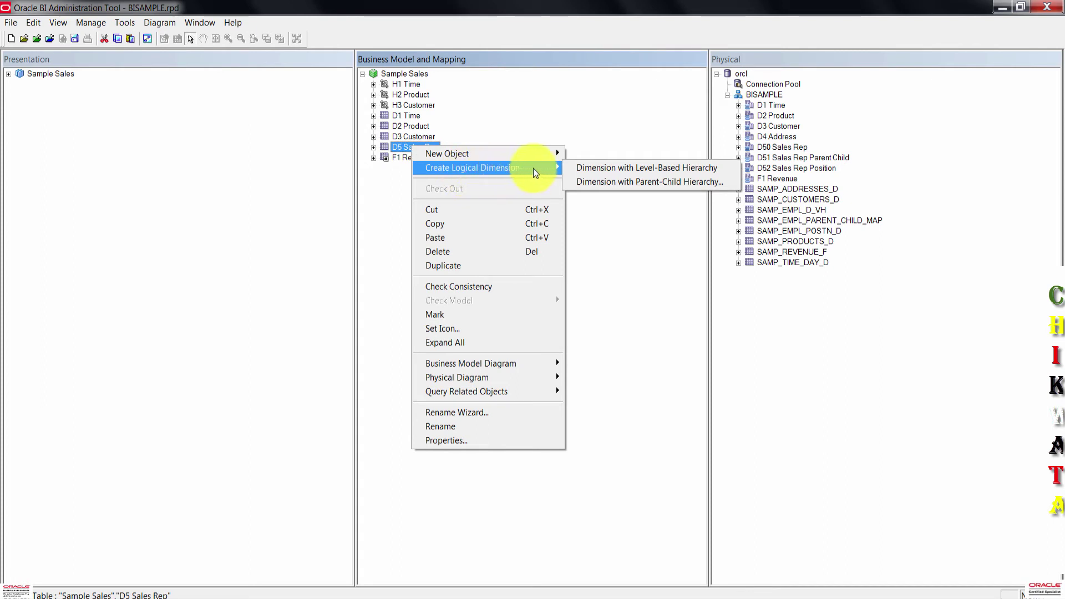
{"action": "left_click", "coordinate": [608, 180]}
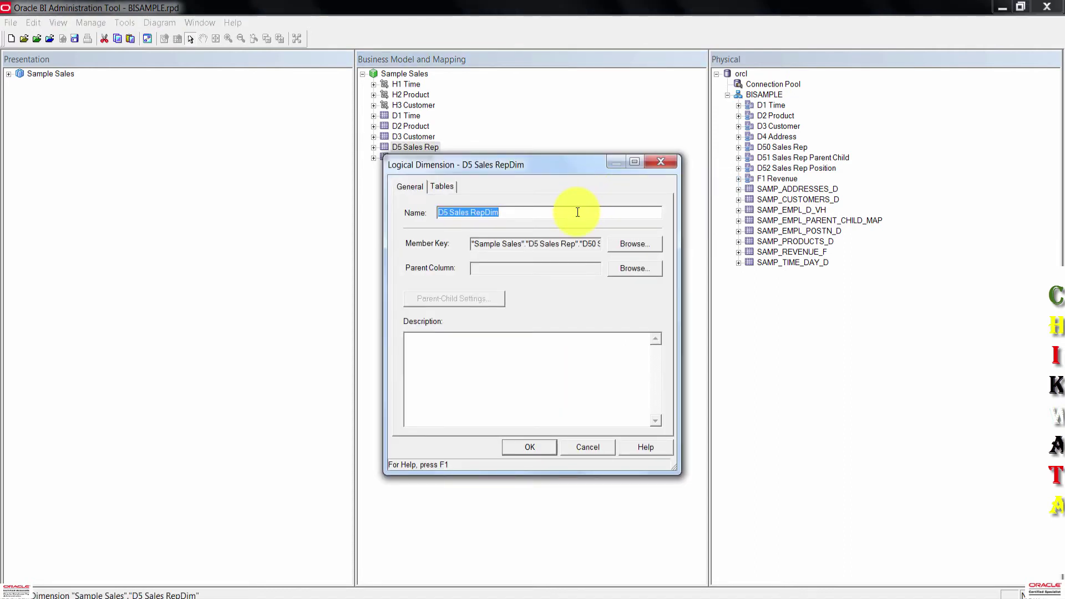
{"action": "type", "text": "H5"}
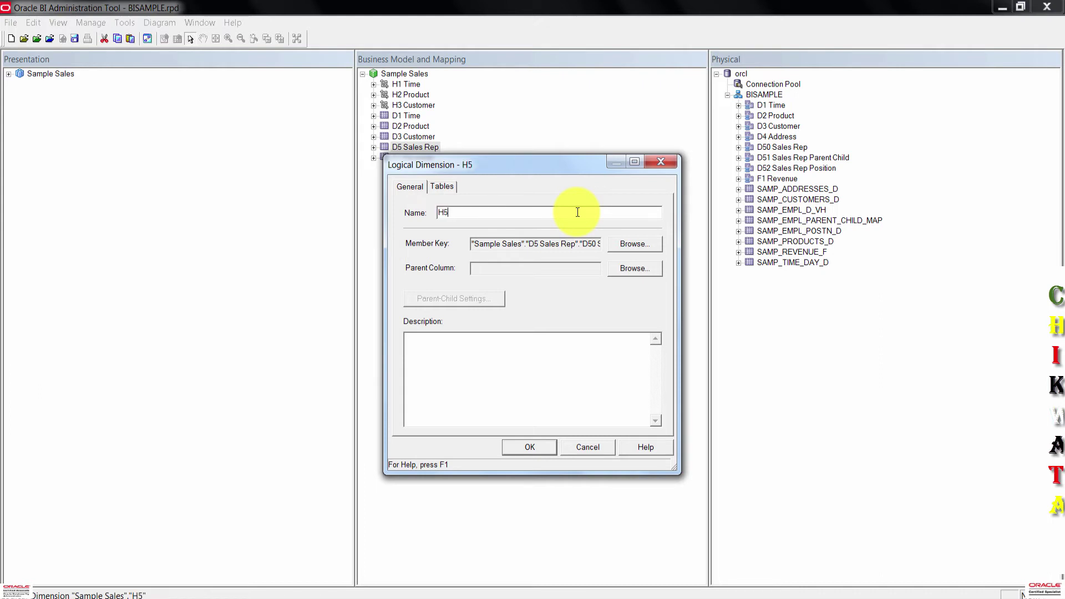
{"action": "type", "text": " Sales Rep"}
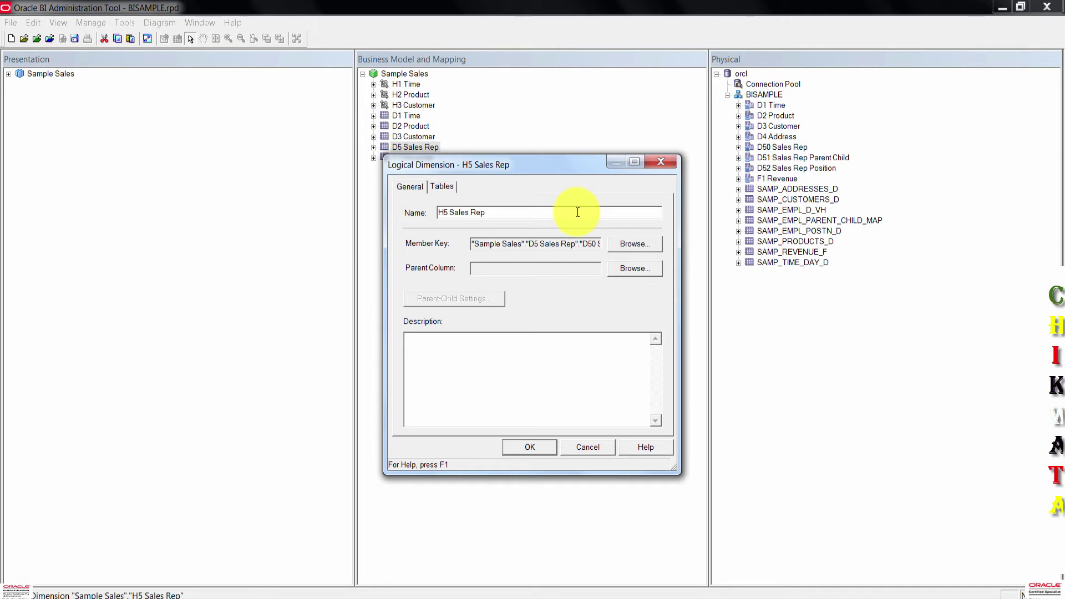
{"action": "left_click", "coordinate": [646, 245]}
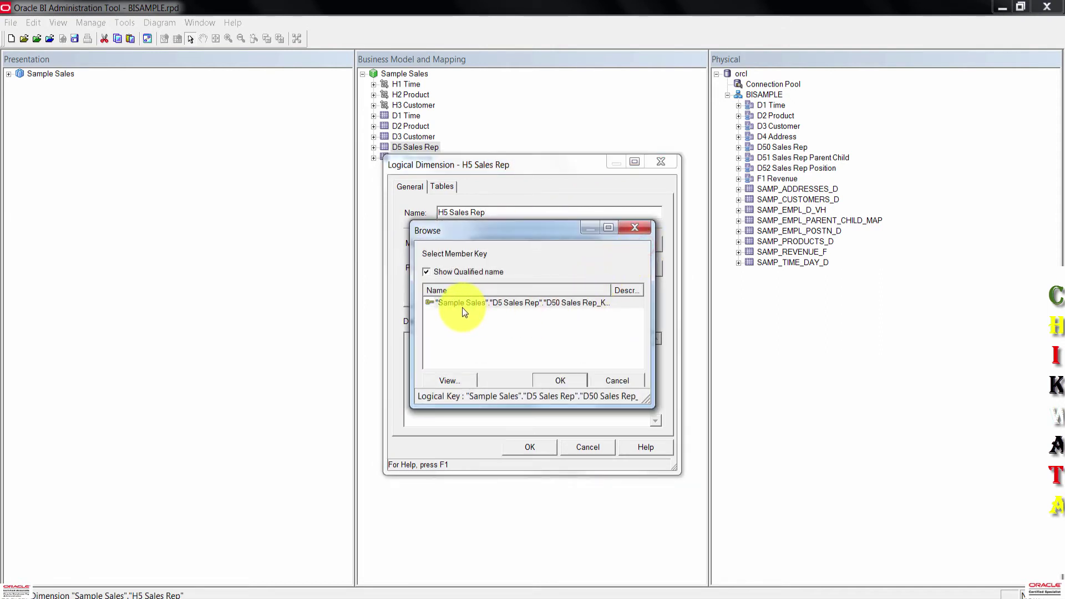
{"action": "left_click_drag", "start_coordinate": [653, 289], "coordinate": [715, 300]}
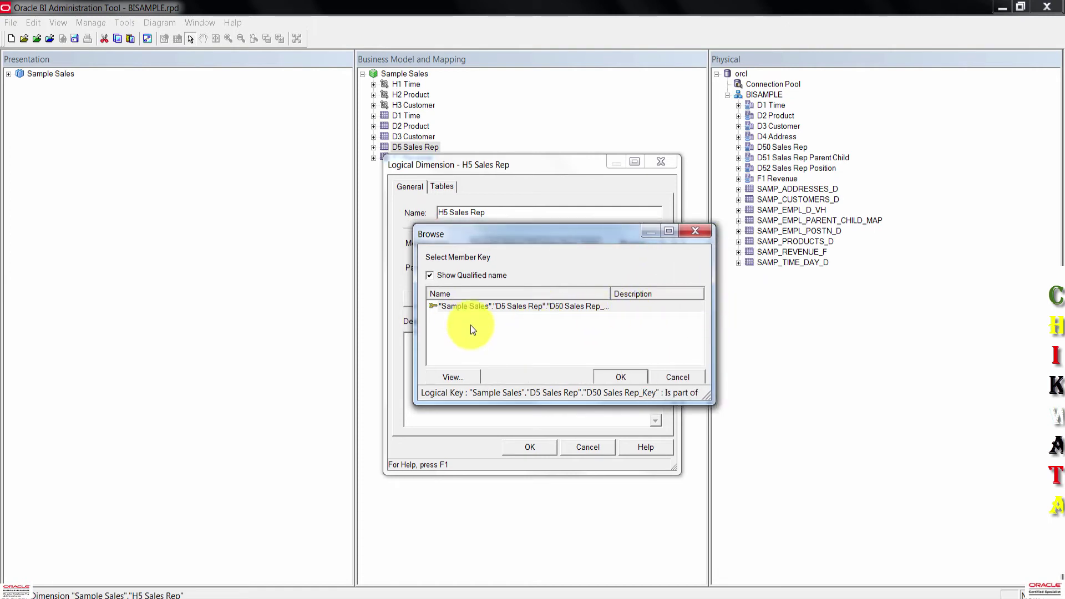
{"action": "left_click", "coordinate": [454, 373]}
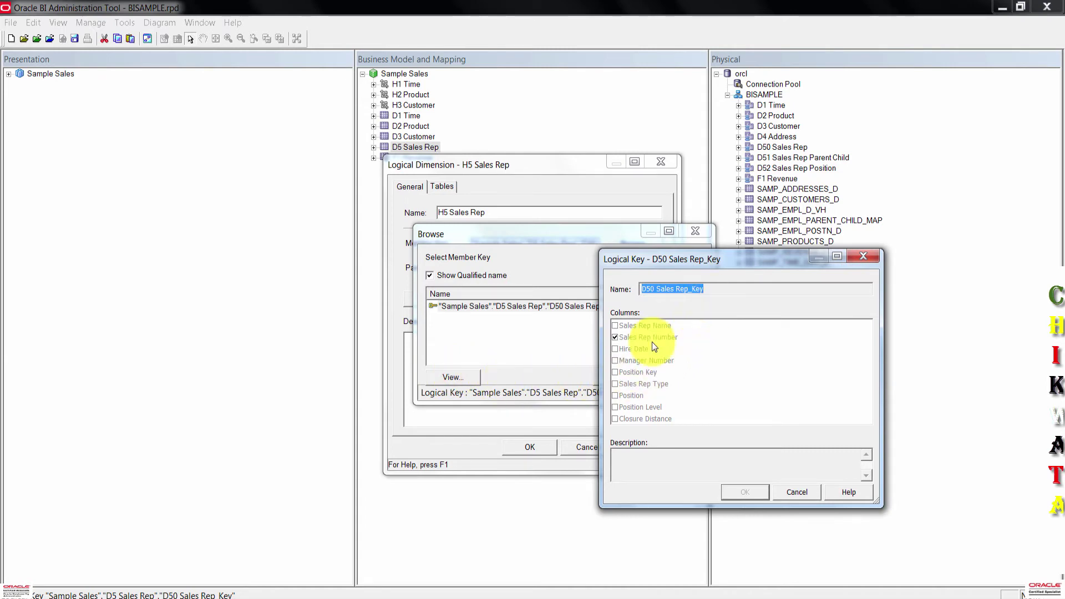
{"action": "left_click", "coordinate": [802, 495]}
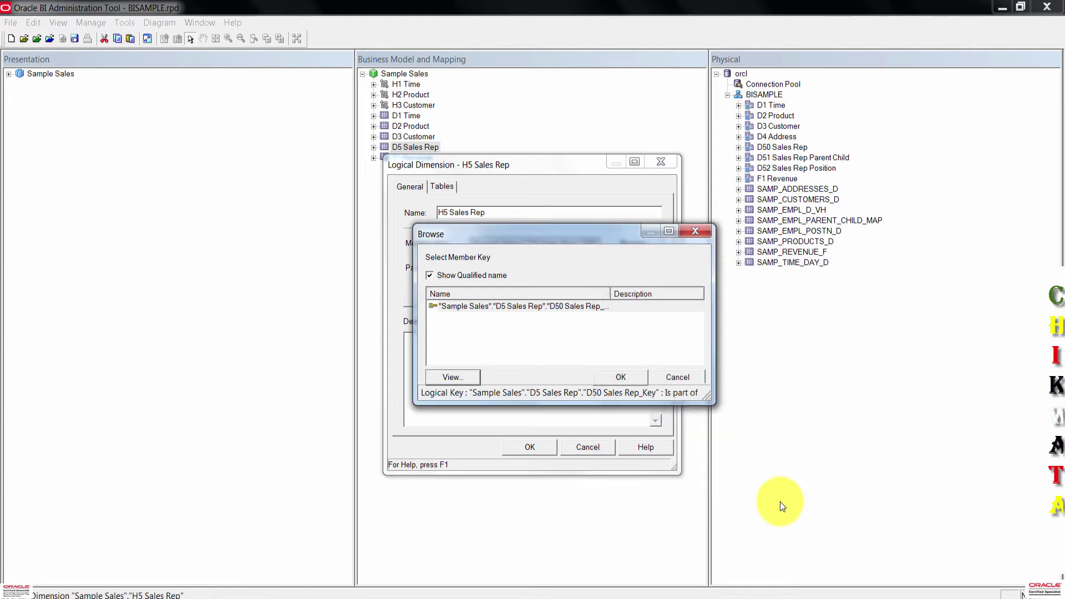
{"action": "left_click", "coordinate": [624, 377]}
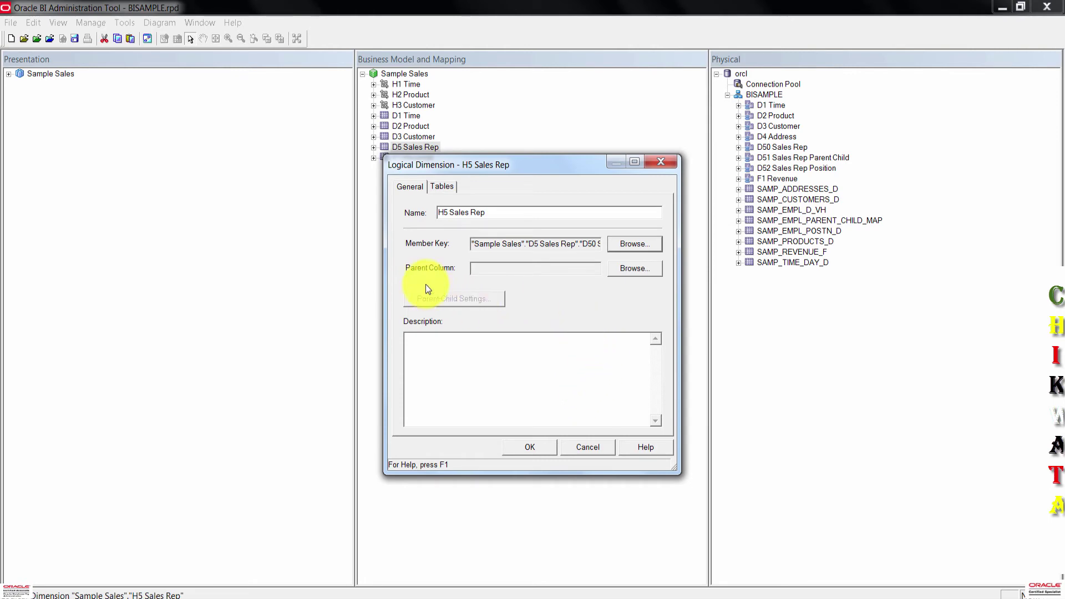
- Browse the D5 Sales Rep columns by short name and select Manager Number as parent column
{"action": "left_click", "coordinate": [647, 272]}
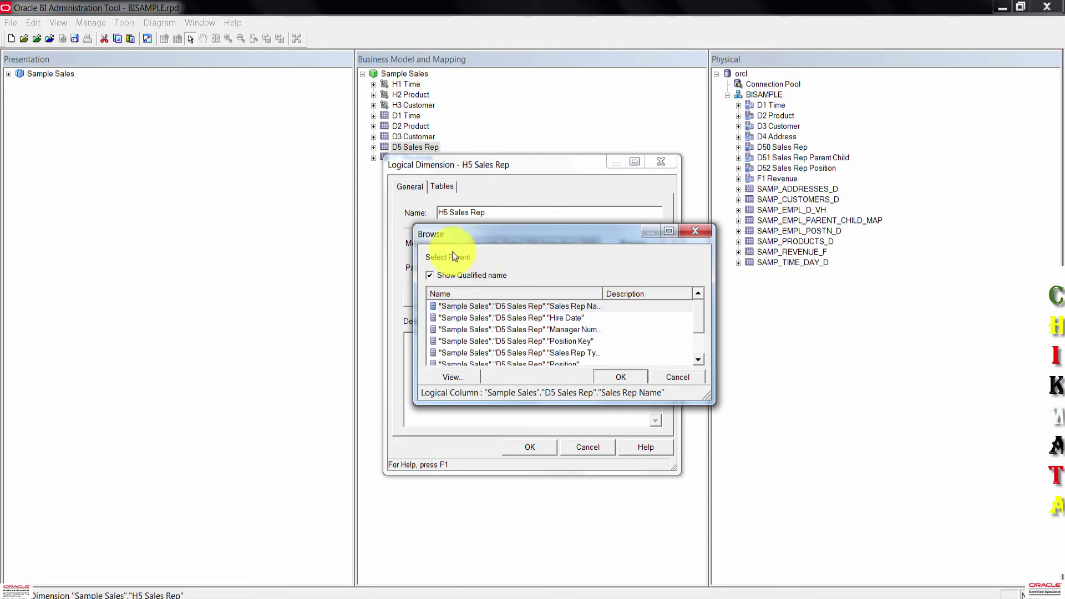
{"action": "left_click", "coordinate": [430, 275]}
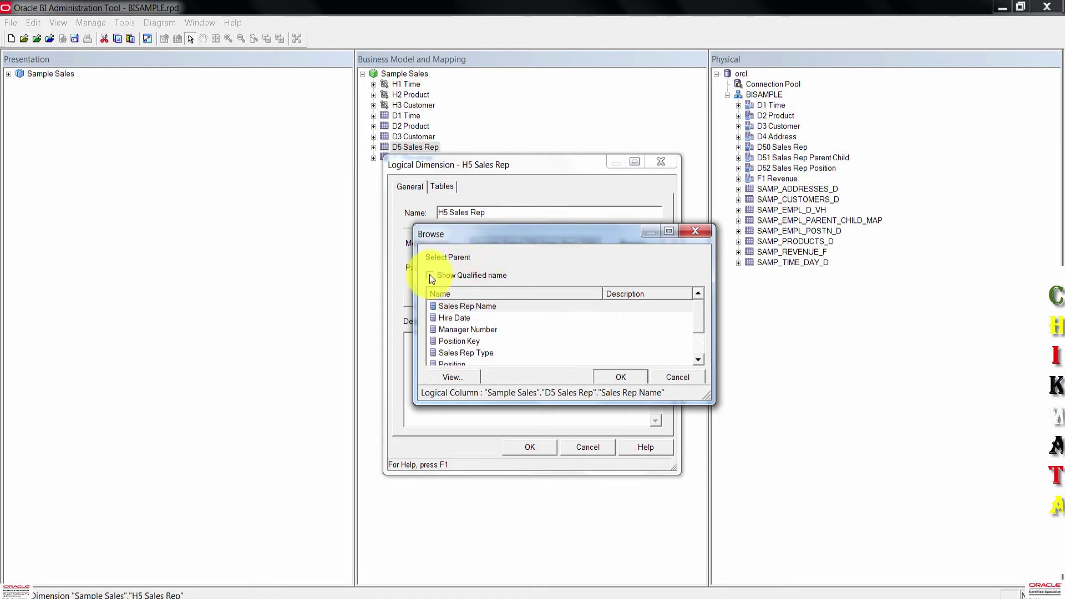
{"action": "left_click", "coordinate": [429, 275]}
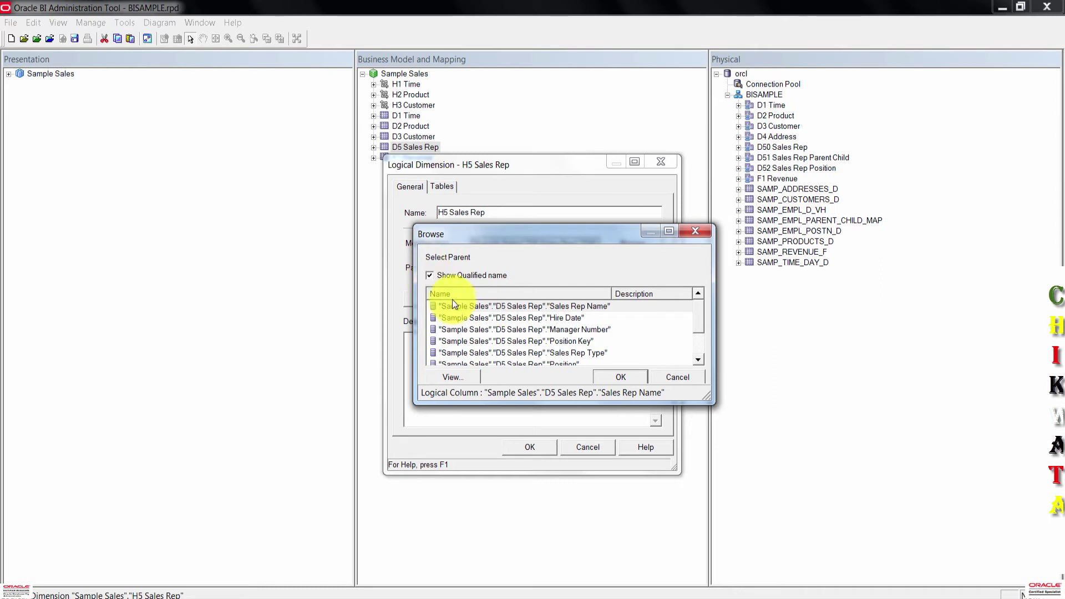
{"action": "left_click", "coordinate": [431, 275]}
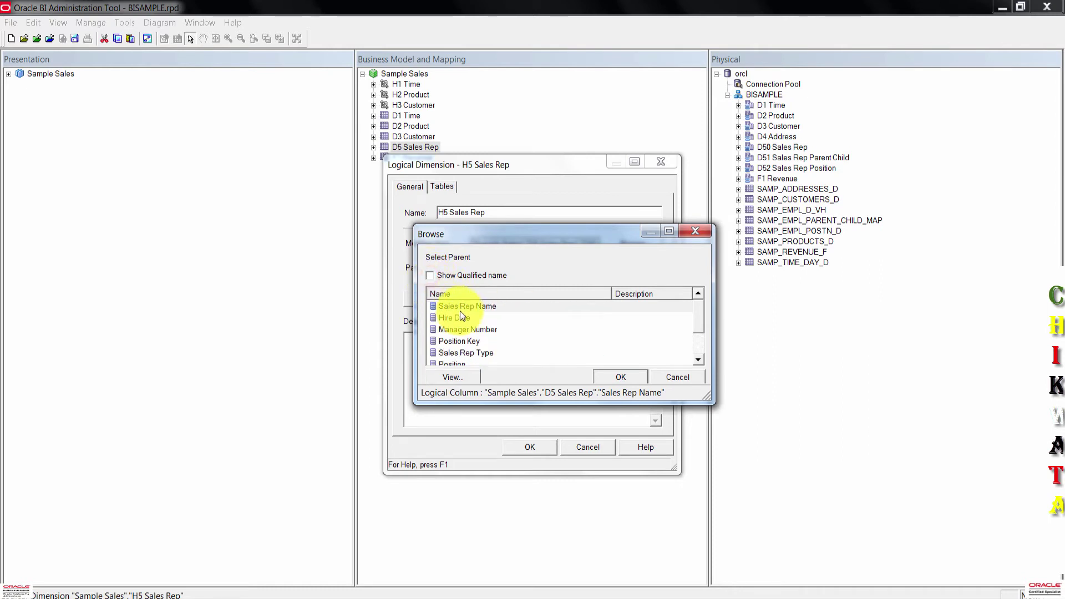
{"action": "left_click_drag", "start_coordinate": [560, 235], "coordinate": [556, 331]}
{"action": "left_click", "coordinate": [477, 427]}
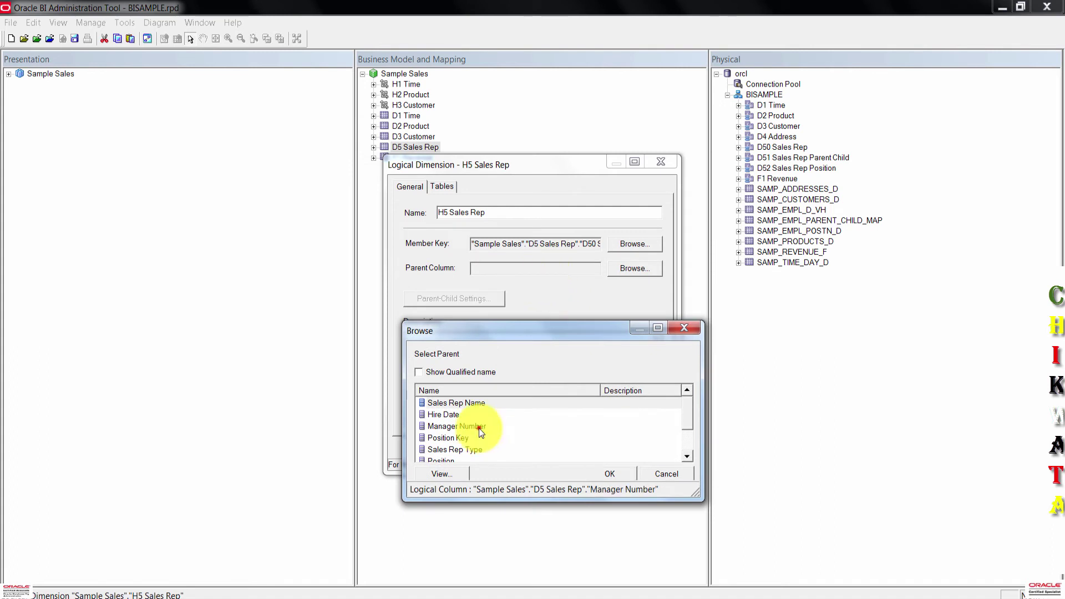
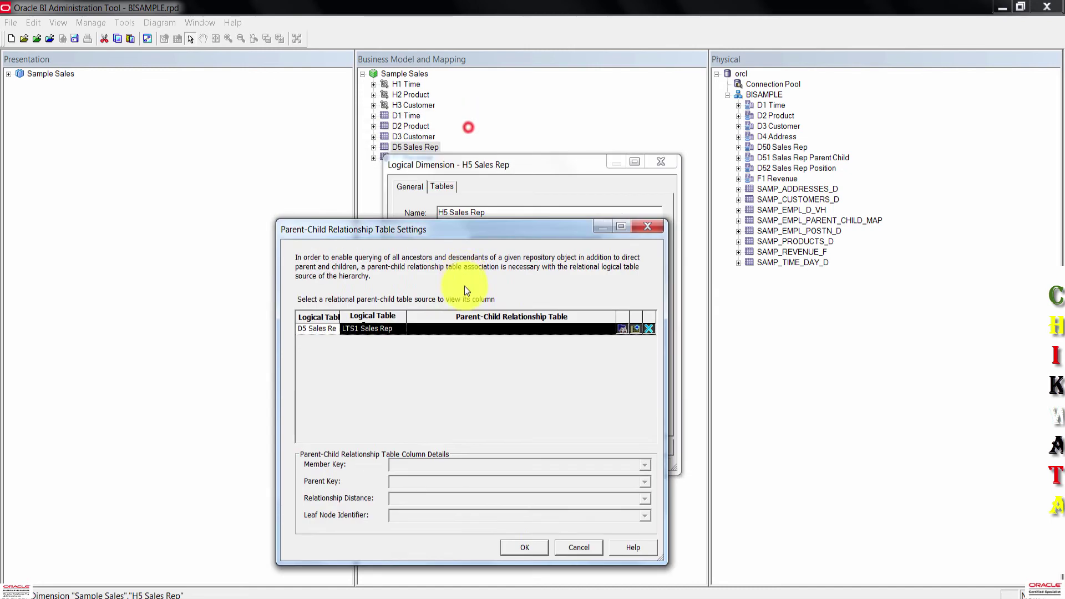
- Assign D51 Sales Rep Parent Child as the parent-child relationship table for LTS1 Sales Rep
{"action": "left_click", "coordinate": [636, 320]}
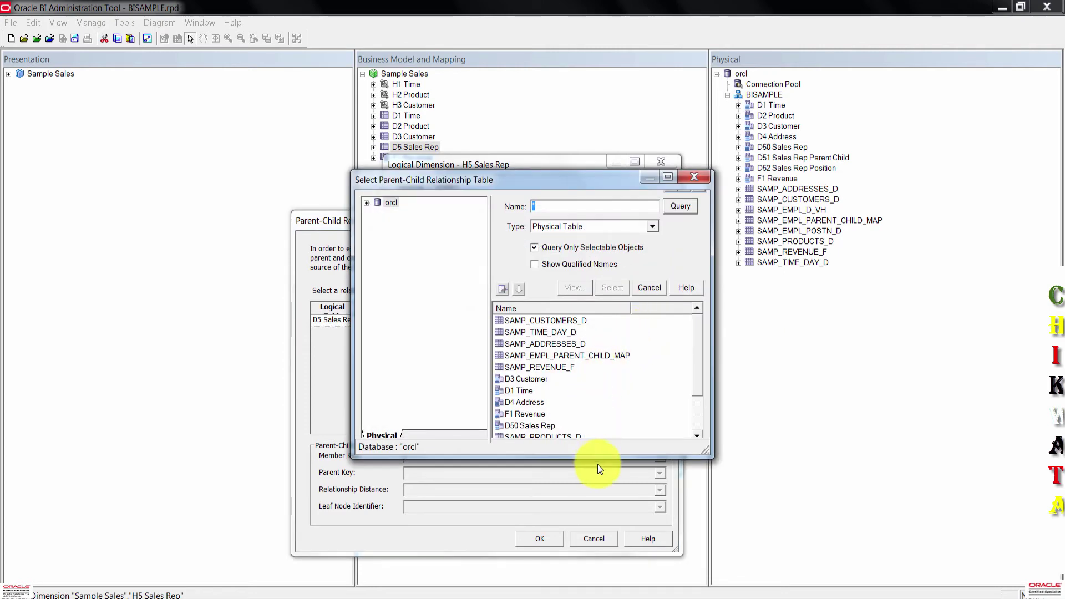
{"action": "scroll", "coordinate": [703, 385], "scroll_direction": "down", "scroll_amount": 1}
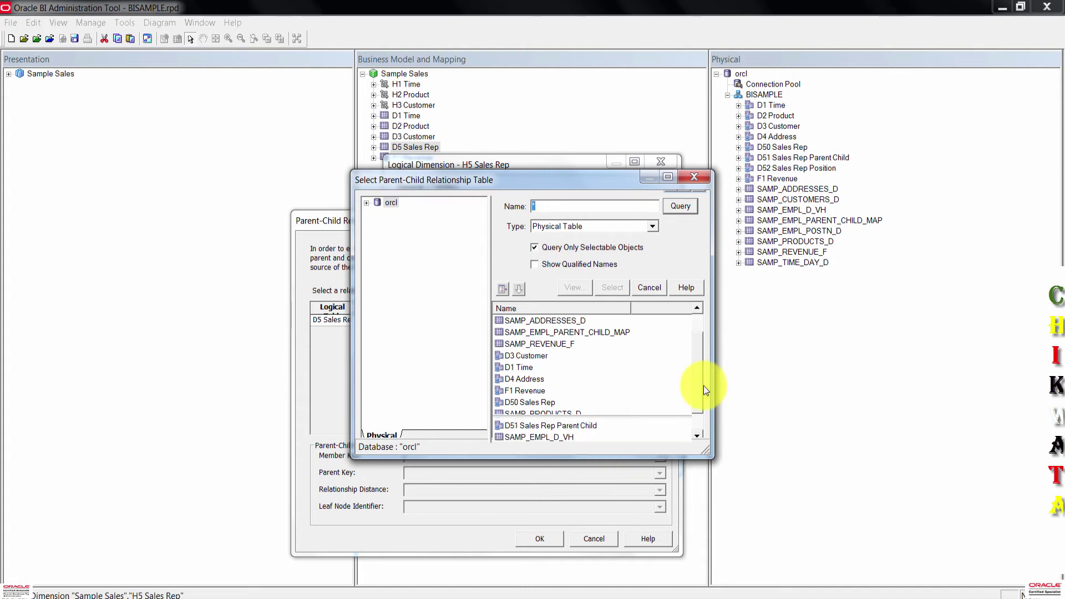
{"action": "scroll", "coordinate": [703, 385], "scroll_direction": "down", "scroll_amount": 1}
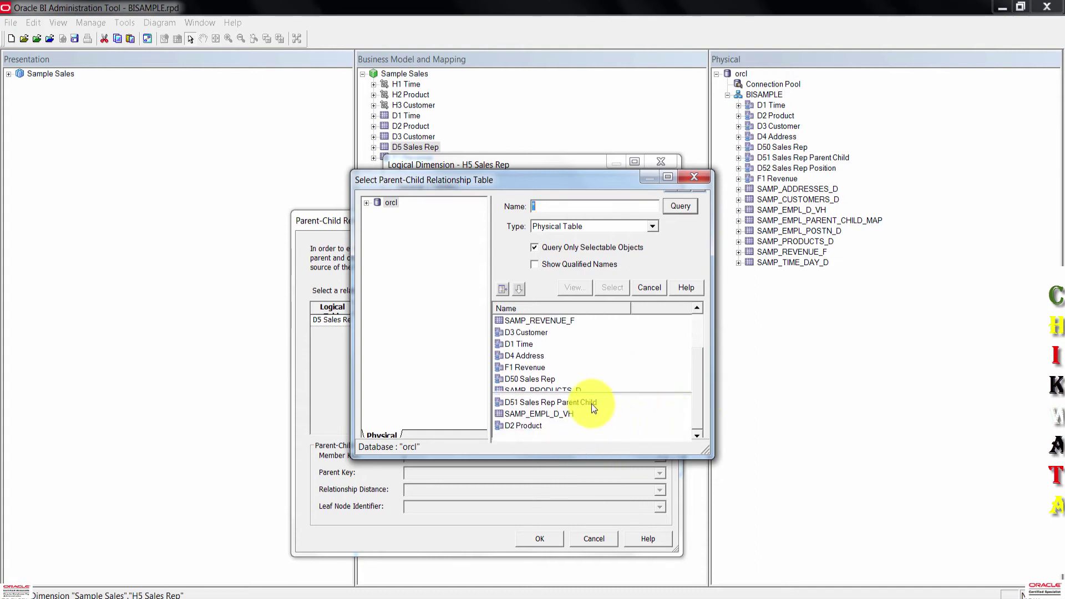
{"action": "left_click", "coordinate": [590, 404]}
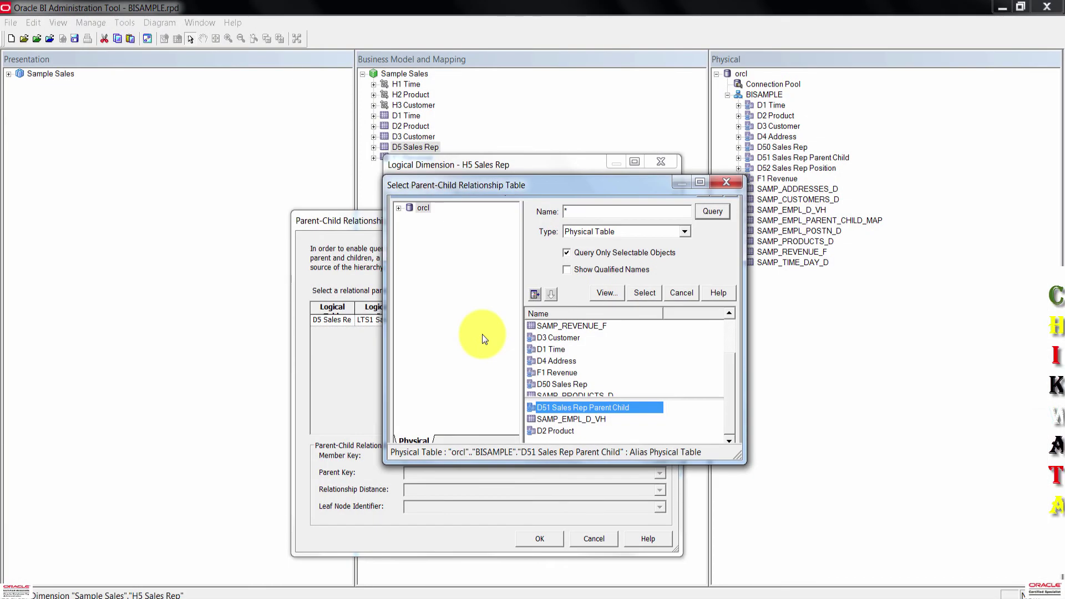
{"action": "left_click", "coordinate": [651, 298]}
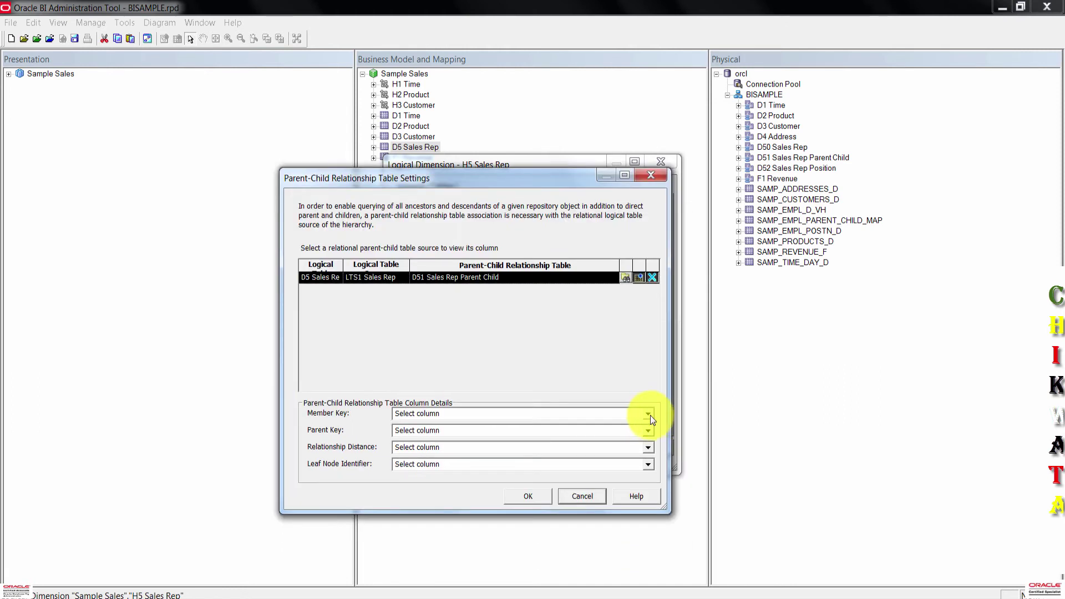
- Map Member Key=MEMBER_KEY, Parent Key=ANCESTOR_KEY, Distance=DISTANCE, Leaf=IS_LEAF, and confirm the settings
{"action": "left_click", "coordinate": [650, 415]}
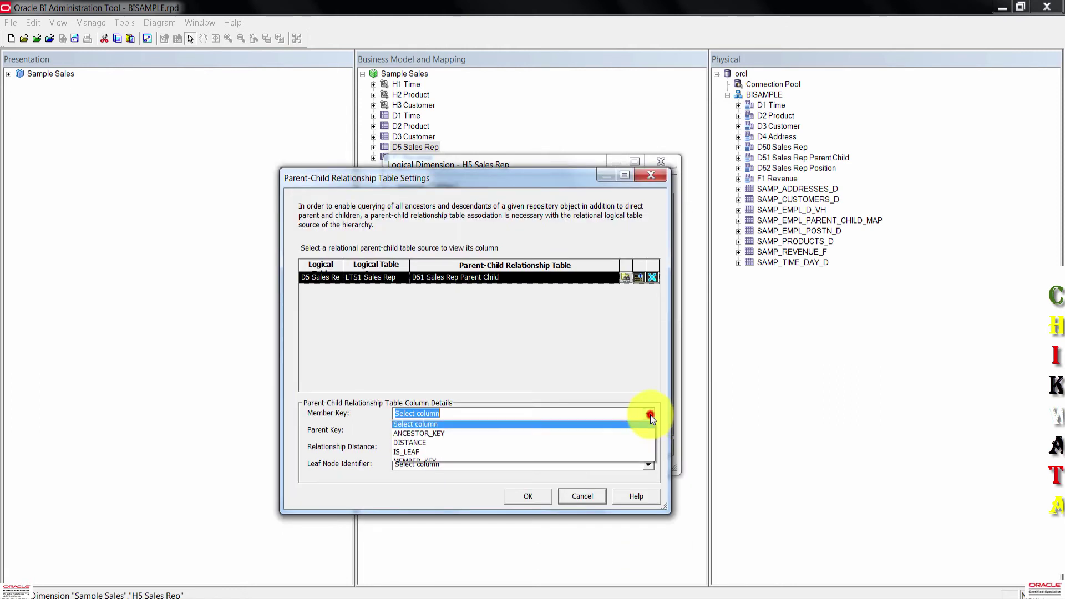
{"action": "left_click", "coordinate": [452, 464]}
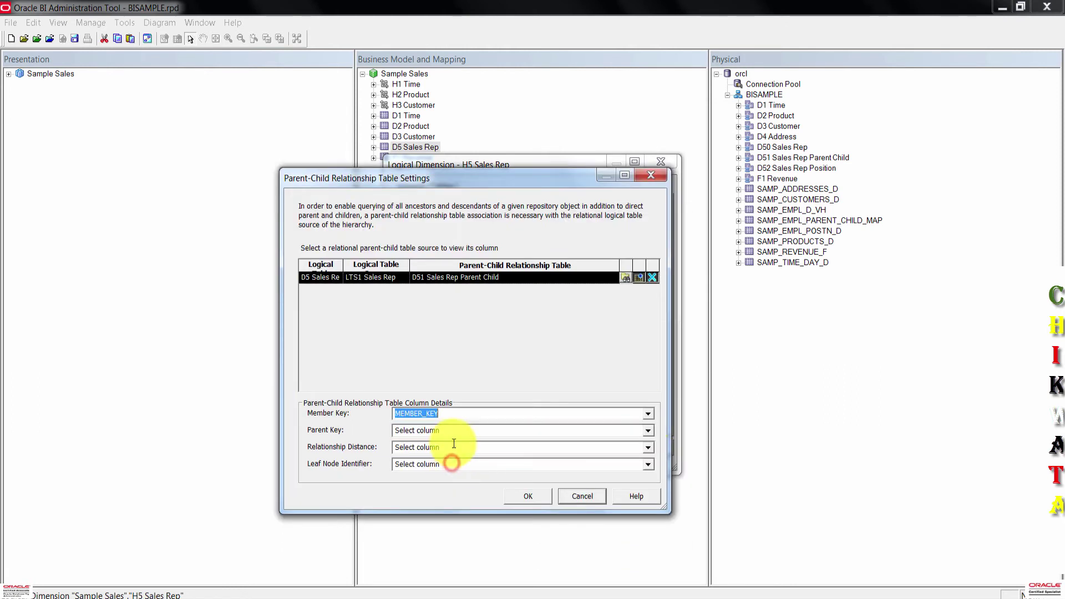
{"action": "left_click", "coordinate": [647, 431]}
{"action": "left_click", "coordinate": [421, 453]}
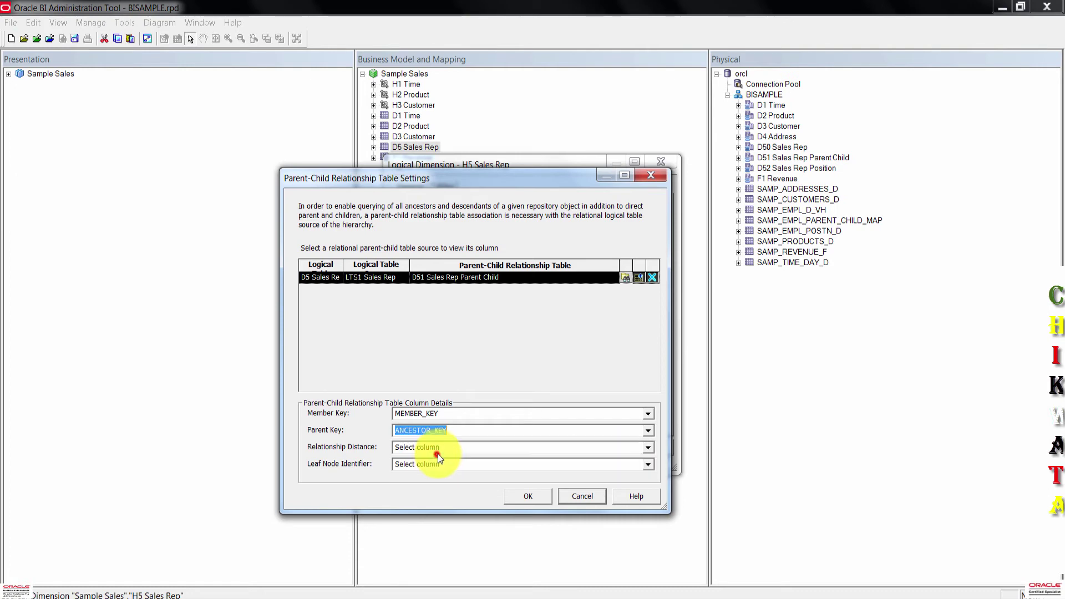
{"action": "left_click", "coordinate": [466, 447]}
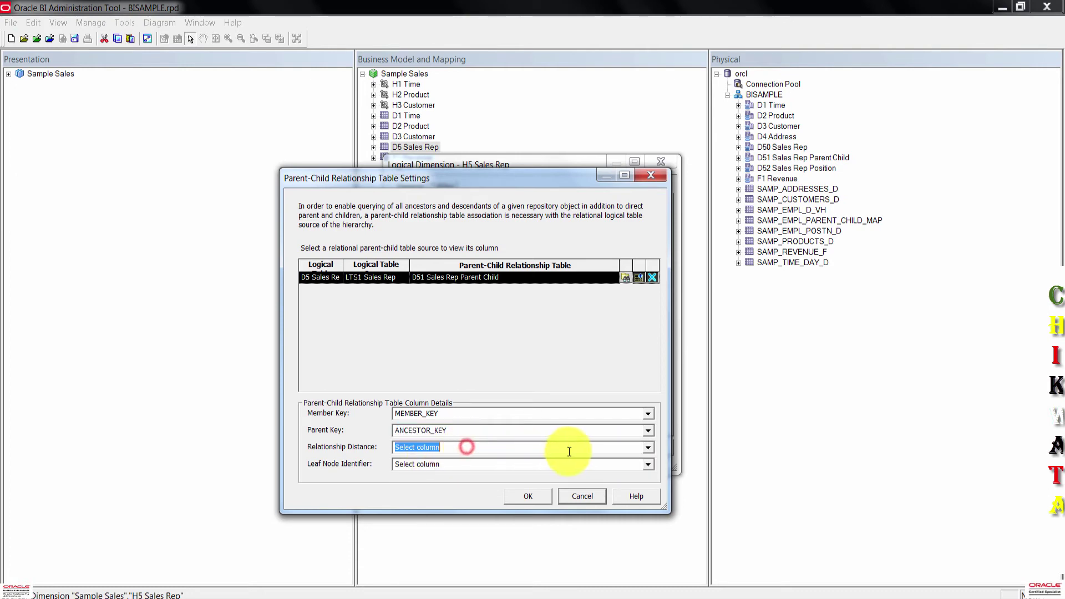
{"action": "left_click", "coordinate": [647, 447]}
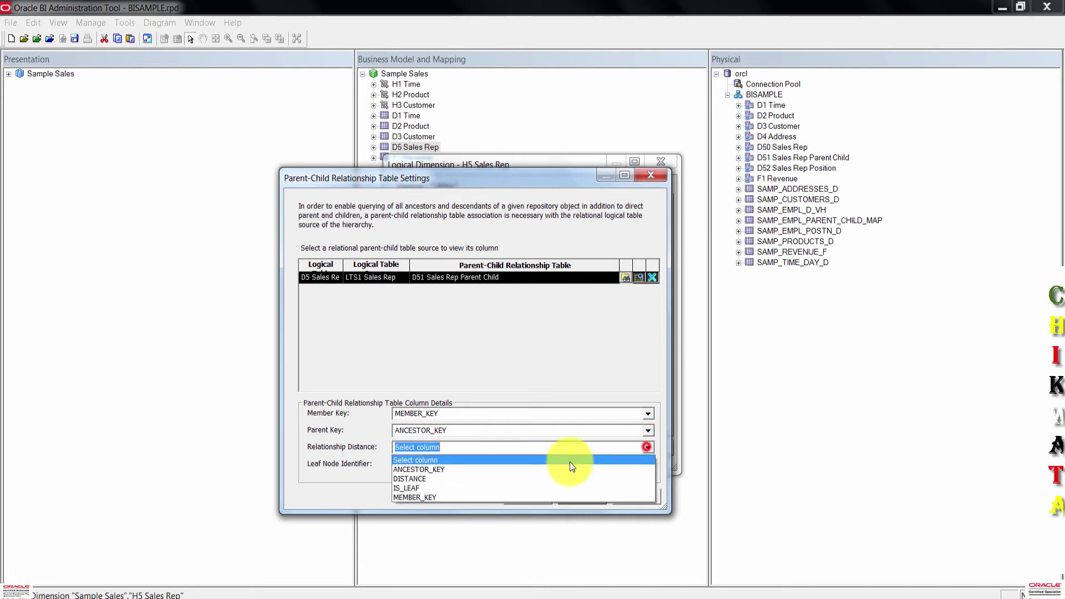
{"action": "left_click", "coordinate": [428, 478]}
{"action": "left_click", "coordinate": [455, 463]}
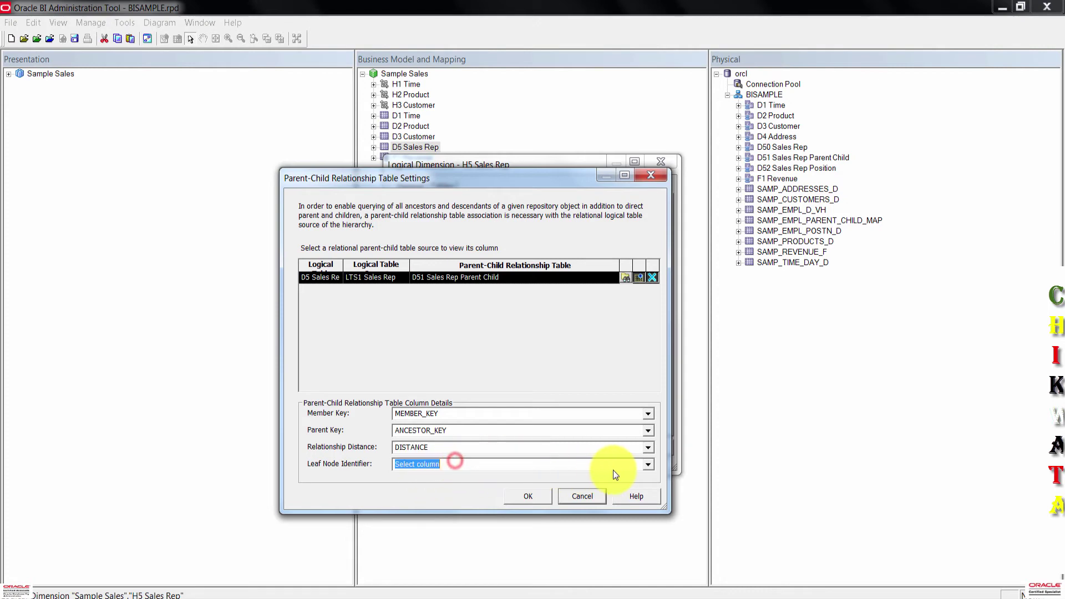
{"action": "left_click", "coordinate": [647, 466]}
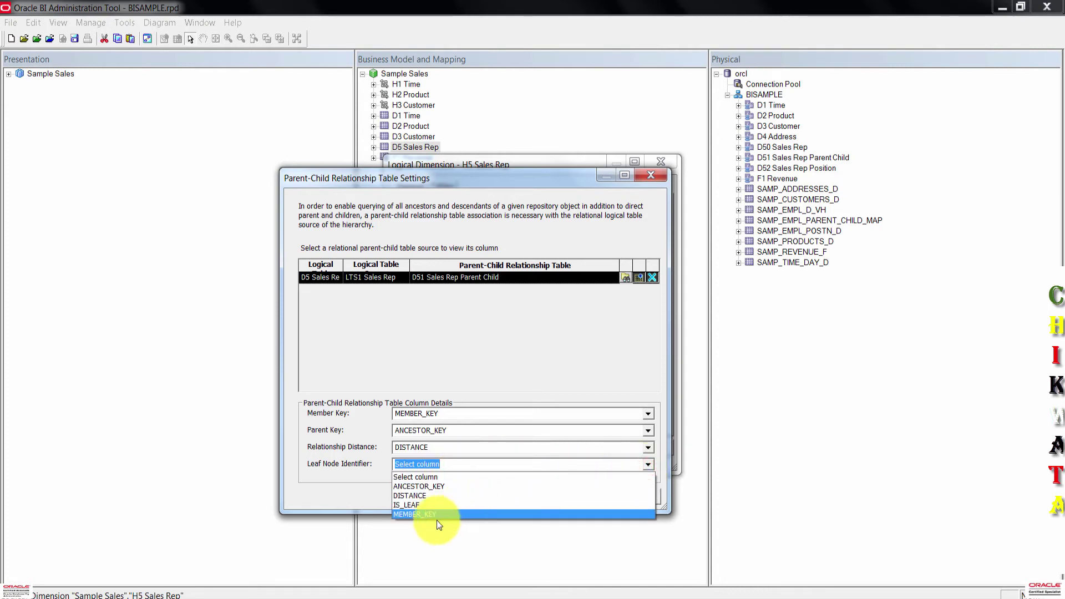
{"action": "left_click", "coordinate": [417, 503]}
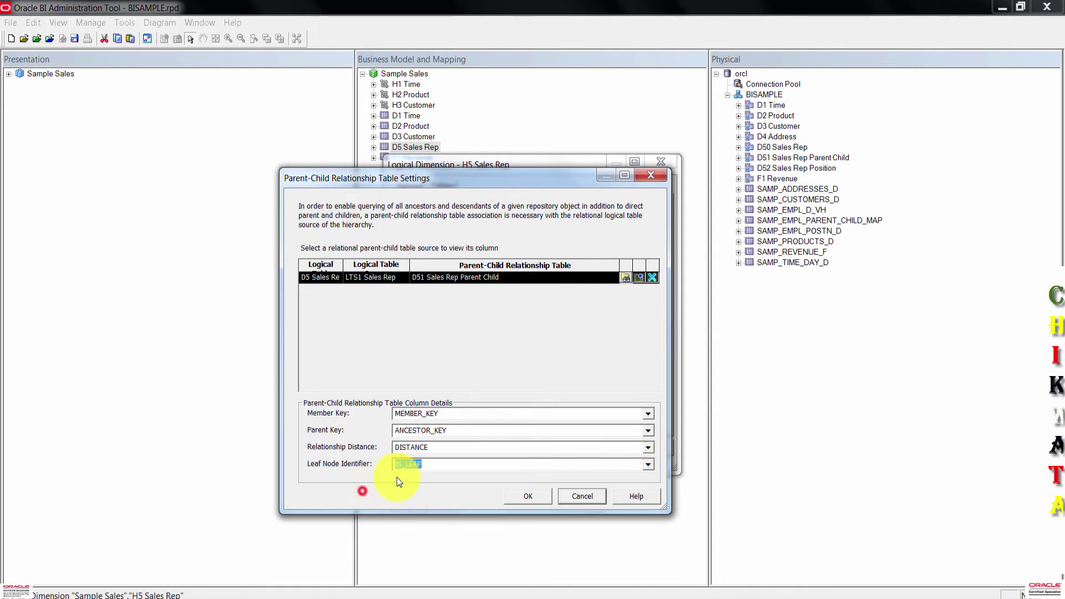
{"action": "left_click", "coordinate": [528, 497]}
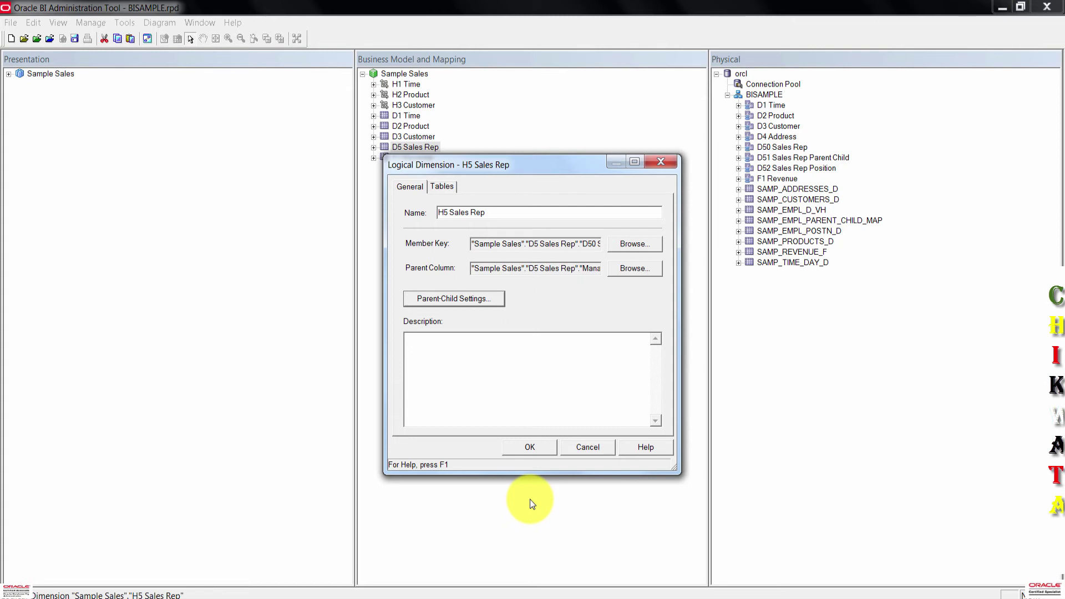
{"action": "left_click", "coordinate": [530, 447]}
- Expand all levels of the H5 Sales Rep hierarchy to show the Detail level's columns
{"action": "left_click", "coordinate": [419, 259]}
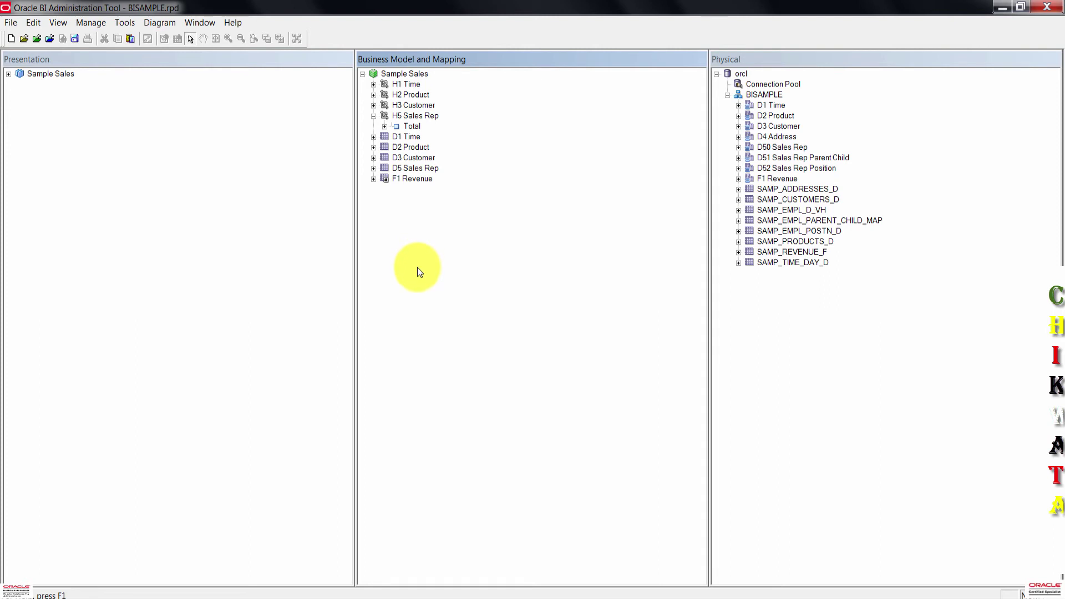
{"action": "right_click", "coordinate": [417, 117]}
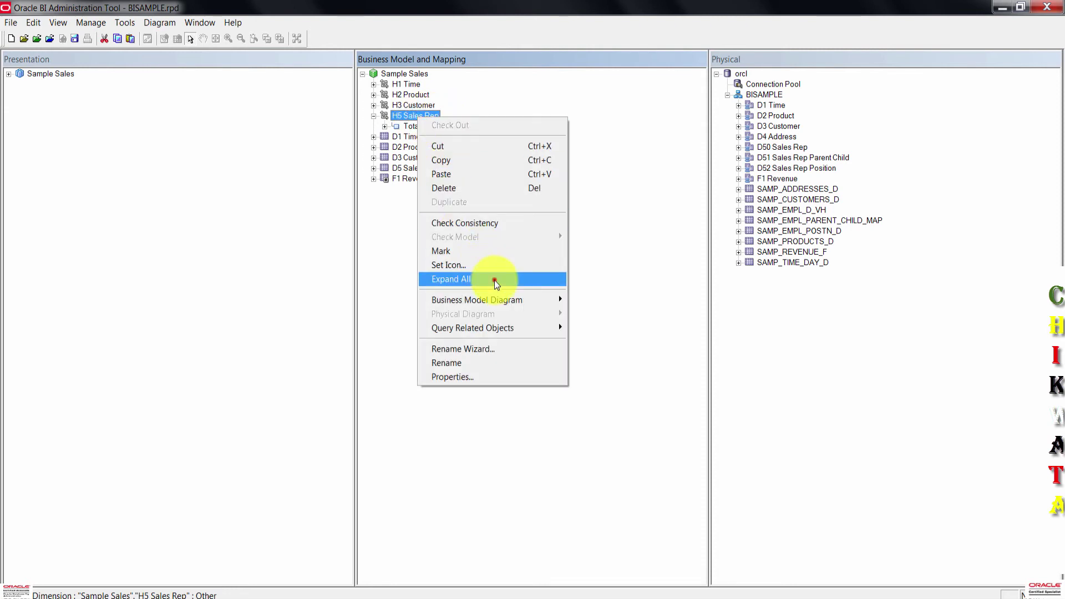
{"action": "left_click", "coordinate": [494, 280]}
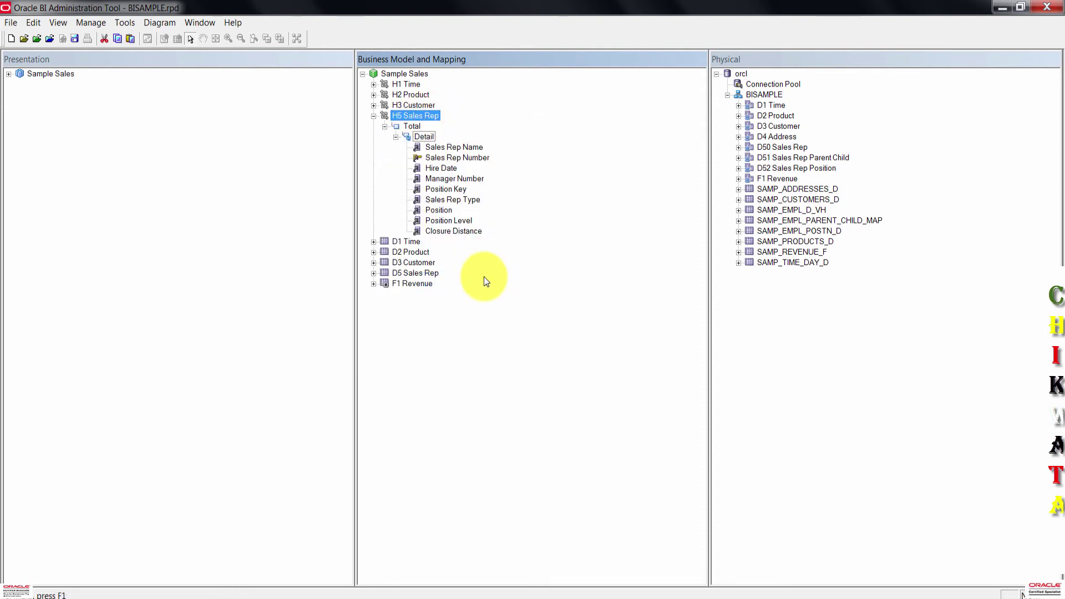
{"action": "left_click", "coordinate": [464, 149]}
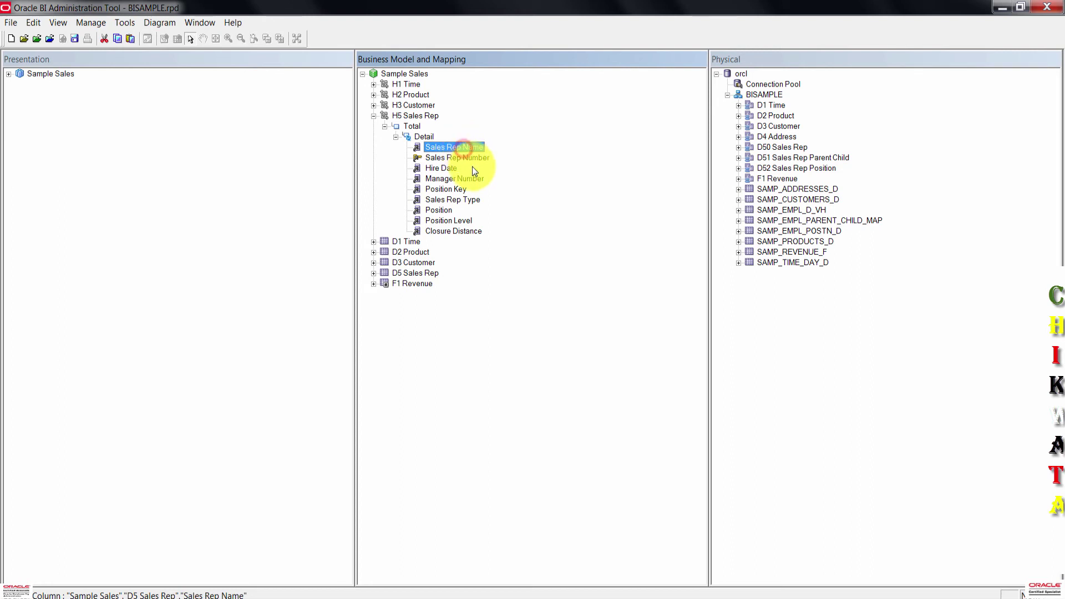
{"action": "left_click", "coordinate": [470, 158]}
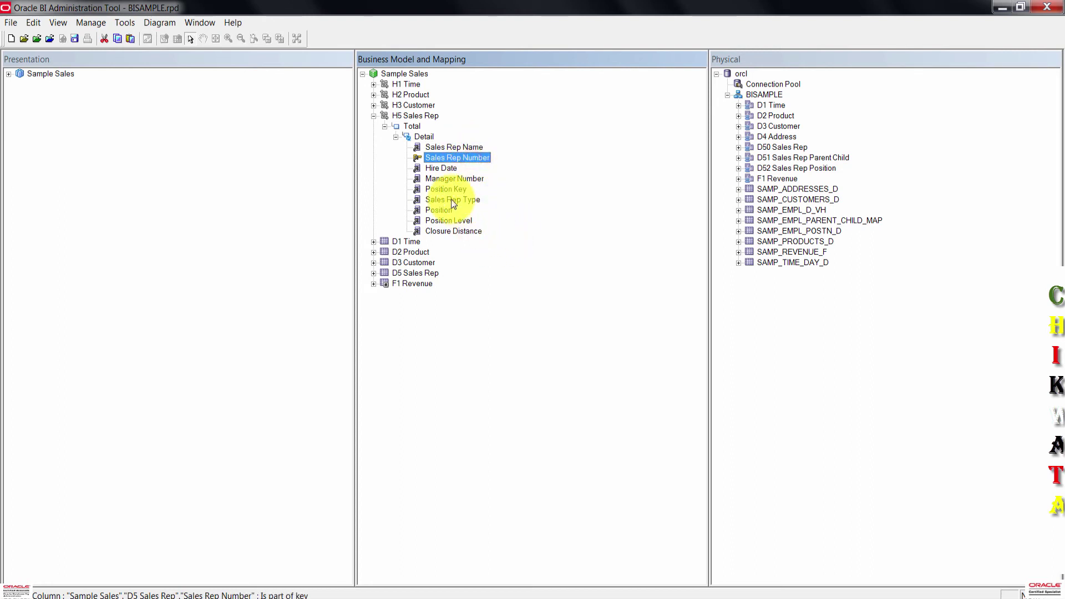
- Delete the seven columns from Hire Date to Closure Distance, keeping Sales Rep Name and Number
{"action": "left_click_drag", "start_coordinate": [441, 169], "coordinate": [438, 165]}
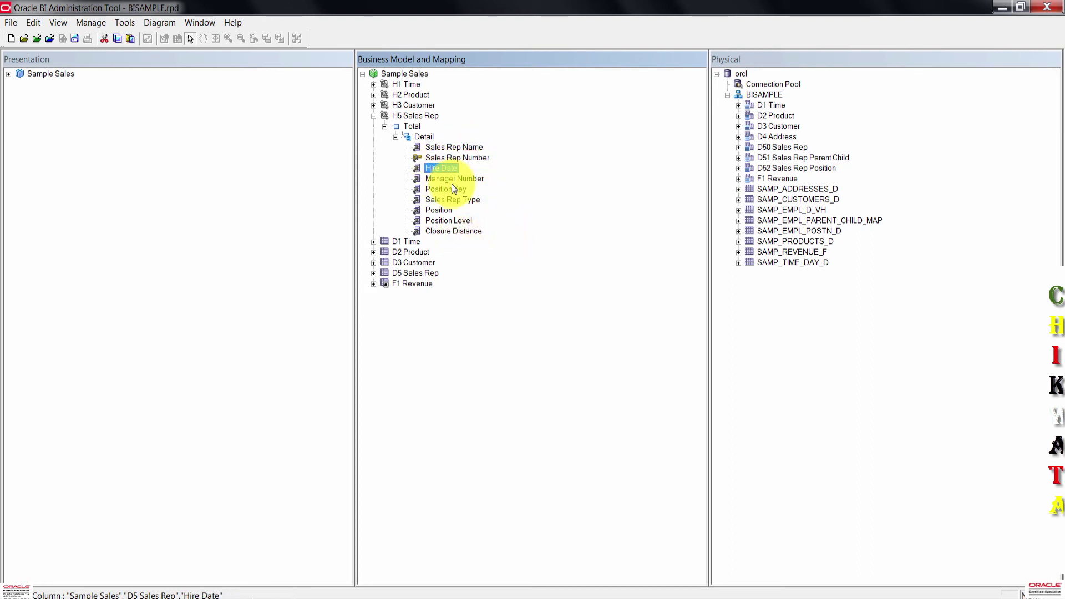
{"action": "left_click", "coordinate": [460, 231], "text": "shift"}
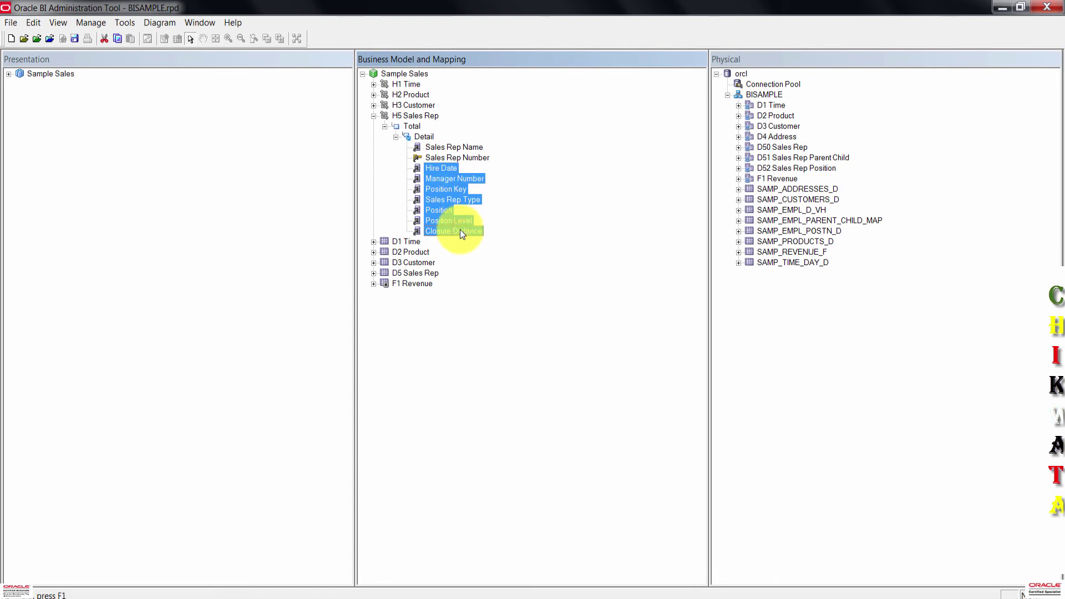
{"action": "right_click", "coordinate": [460, 229]}
{"action": "left_click", "coordinate": [487, 284]}
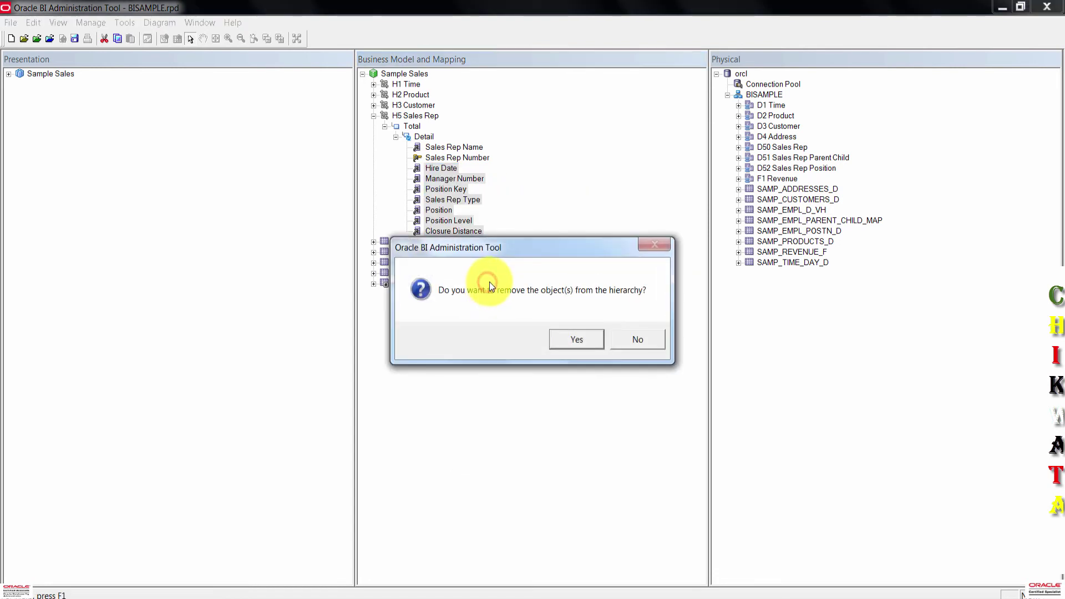
{"action": "left_click", "coordinate": [577, 339]}
{"action": "left_click", "coordinate": [458, 151]}
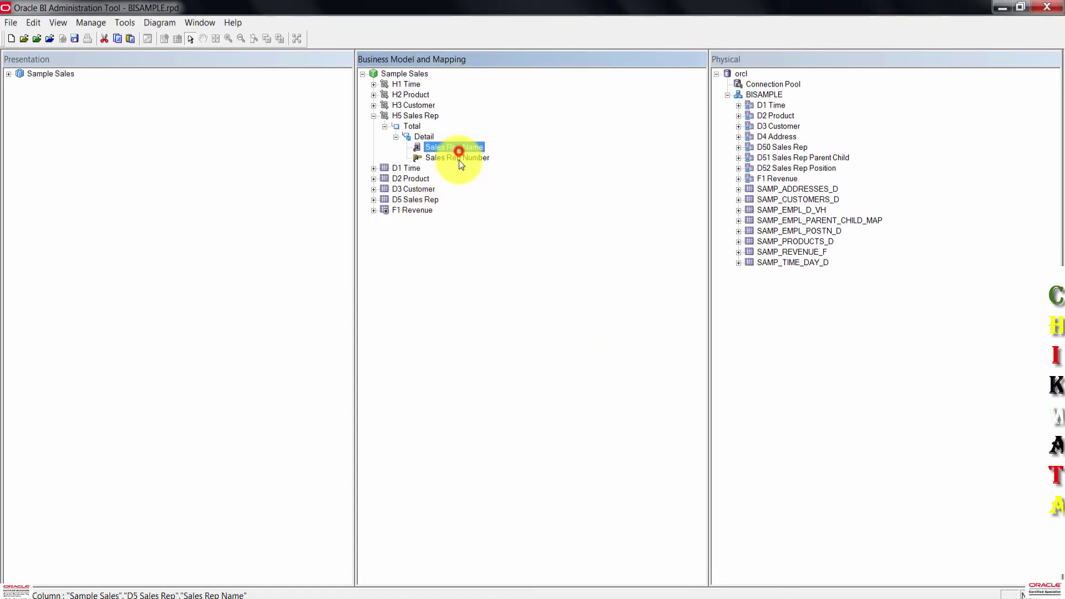
{"action": "left_click", "coordinate": [462, 159]}
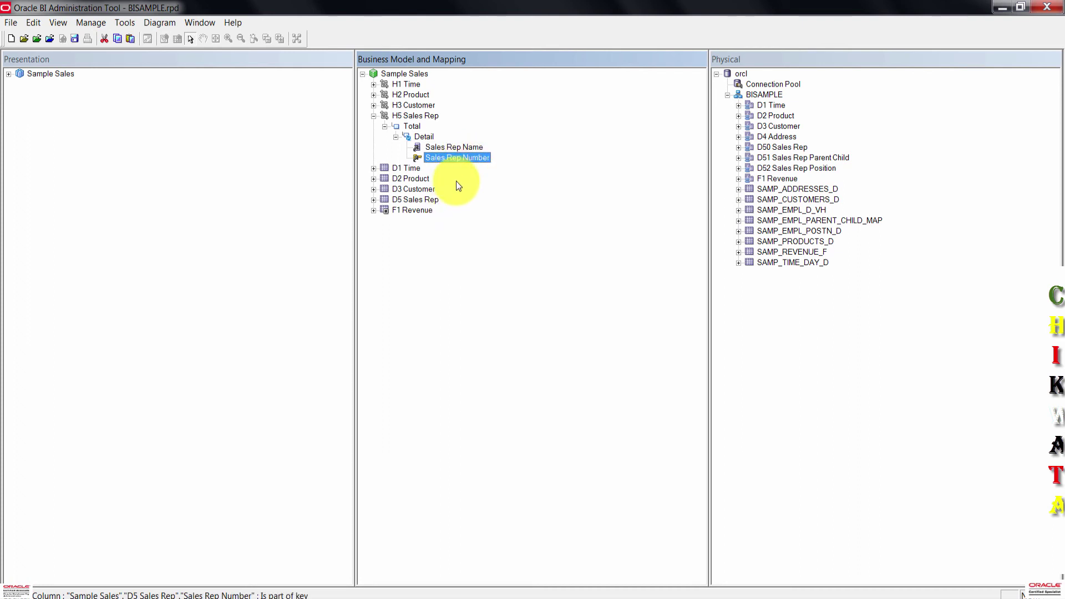
{"action": "left_click", "coordinate": [417, 261]}
{"action": "left_click", "coordinate": [423, 137]}
- Open the Detail level's Keys tab and widen the dialog and its key columns
{"action": "double_click", "coordinate": [423, 138]}
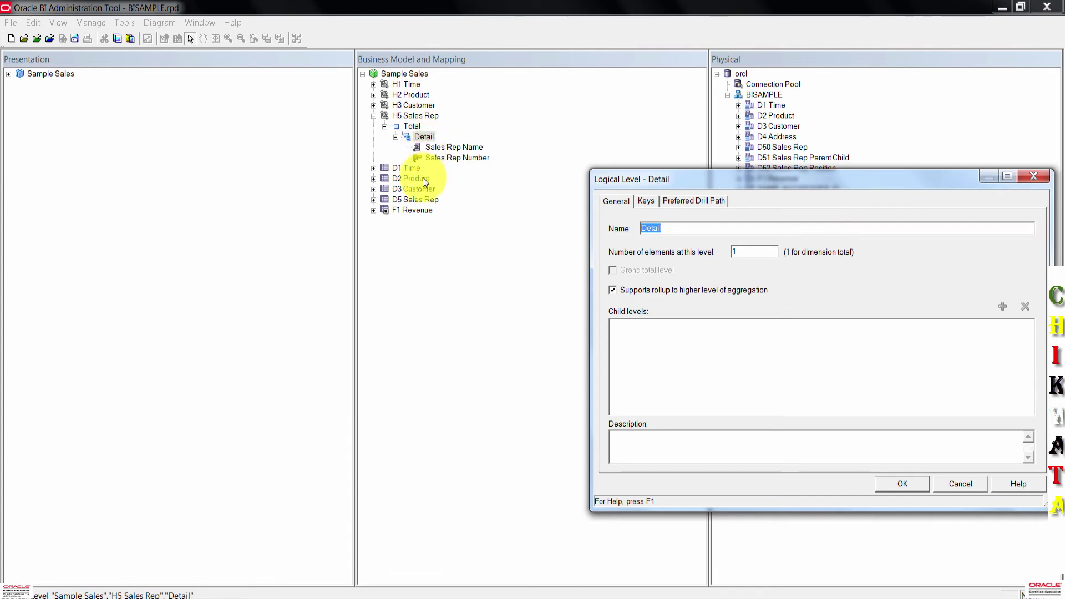
{"action": "left_click_drag", "start_coordinate": [705, 181], "coordinate": [572, 208]}
{"action": "left_click", "coordinate": [516, 225]}
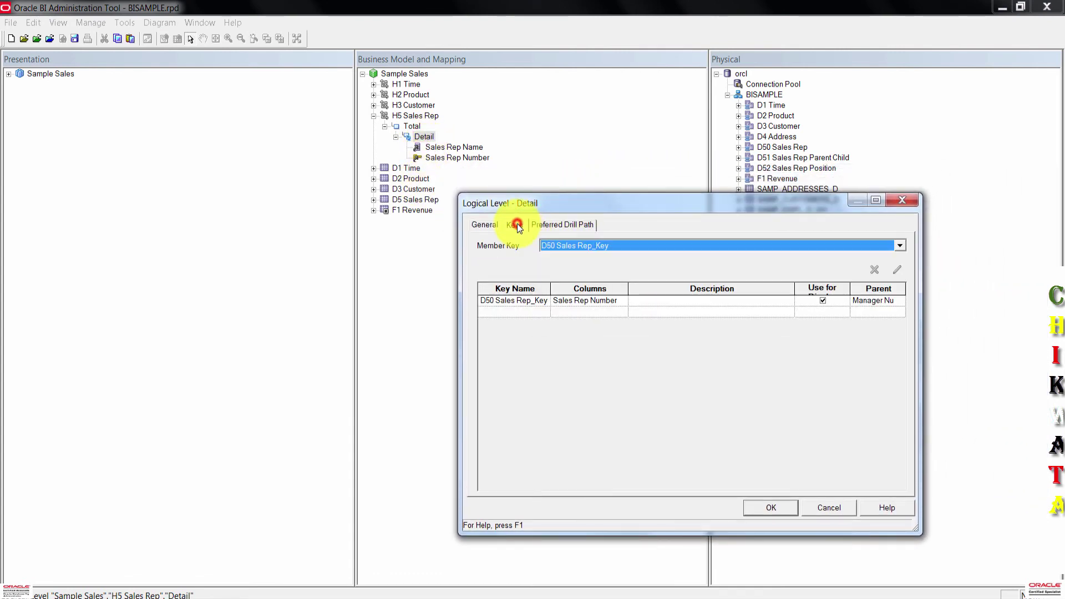
{"action": "left_click_drag", "start_coordinate": [459, 290], "coordinate": [312, 290]}
{"action": "left_click_drag", "start_coordinate": [793, 289], "coordinate": [703, 303]}
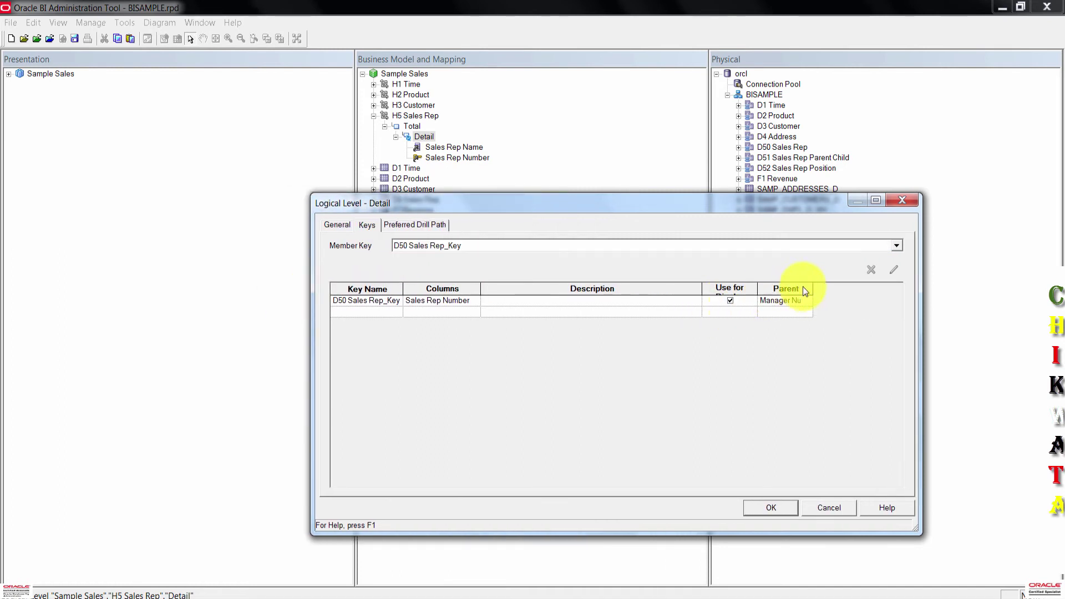
{"action": "left_click_drag", "start_coordinate": [813, 285], "coordinate": [881, 294]}
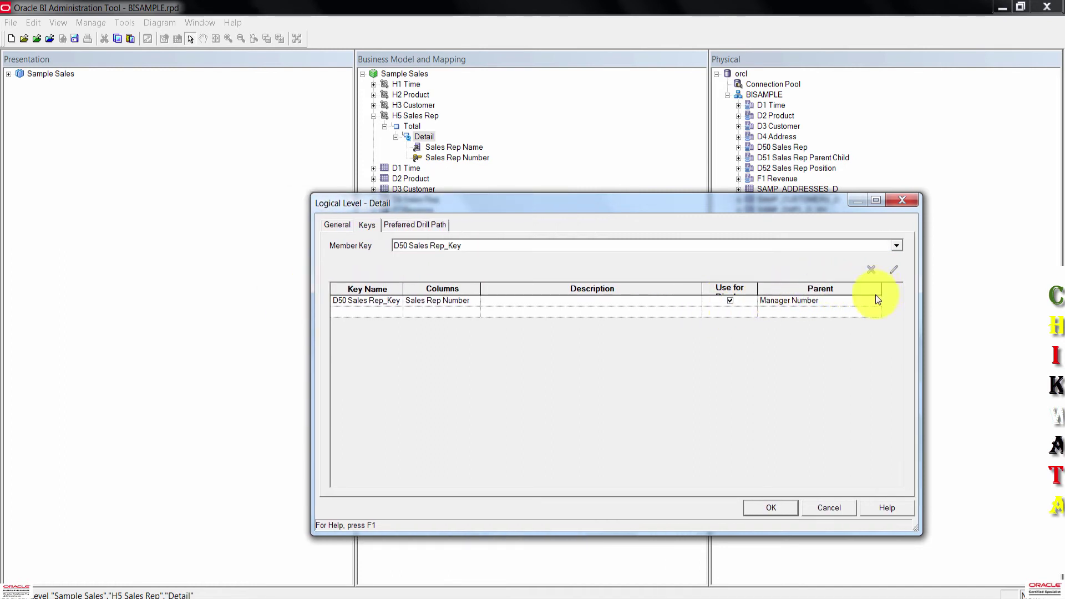
{"action": "left_click_drag", "start_coordinate": [757, 286], "coordinate": [793, 288]}
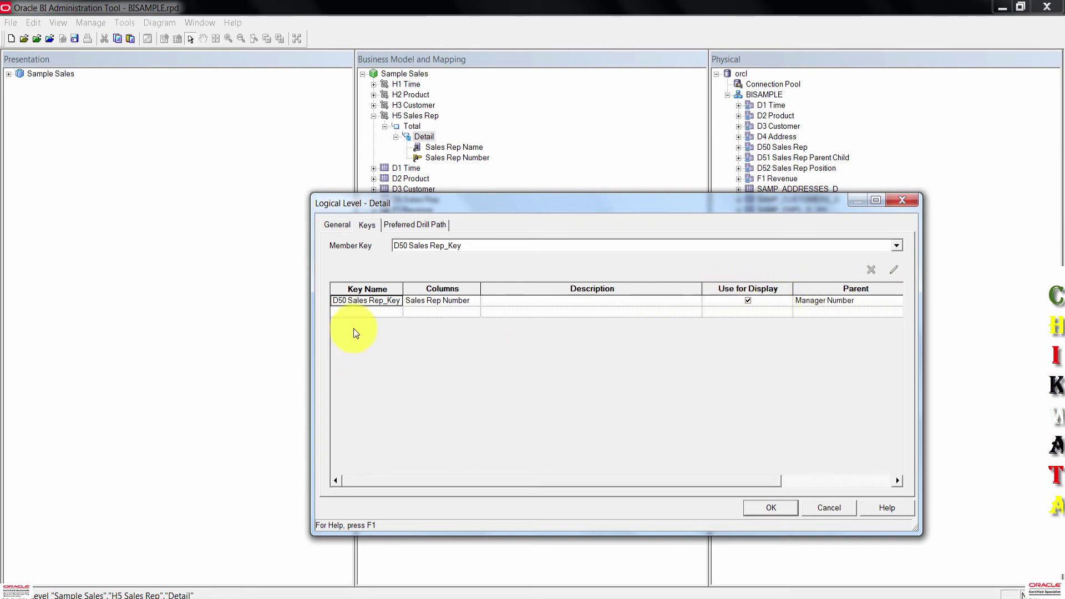
- Add a key 'Display Key' on Sales Rep Name only, mark it Use for Display, and confirm
{"action": "left_click", "coordinate": [368, 312]}
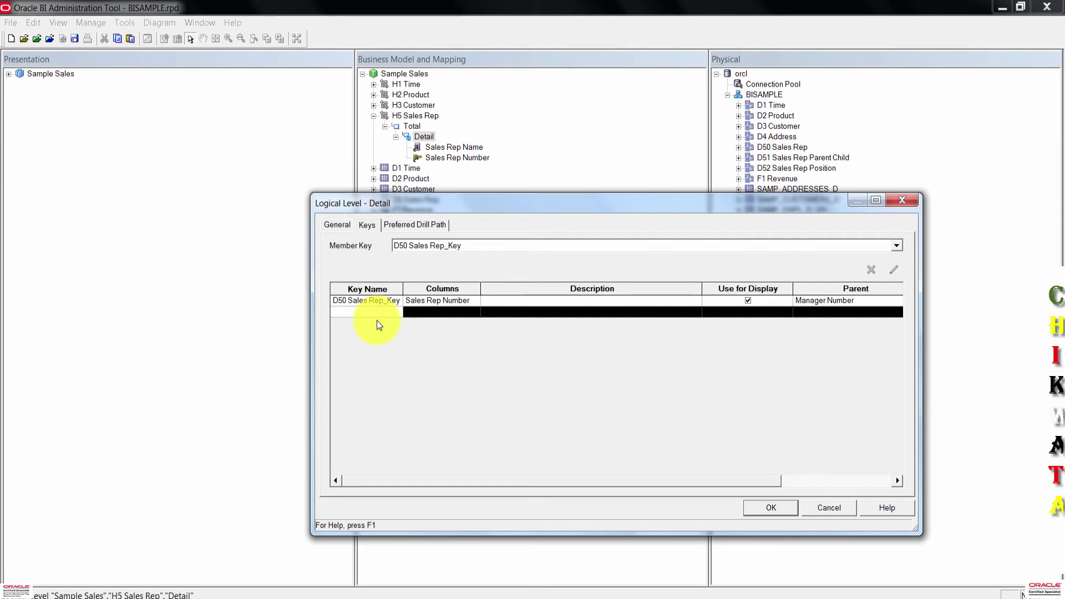
{"action": "type", "text": "Display Key"}
{"action": "left_click", "coordinate": [458, 314]}
{"action": "left_click", "coordinate": [462, 315]}
{"action": "left_click", "coordinate": [477, 312]}
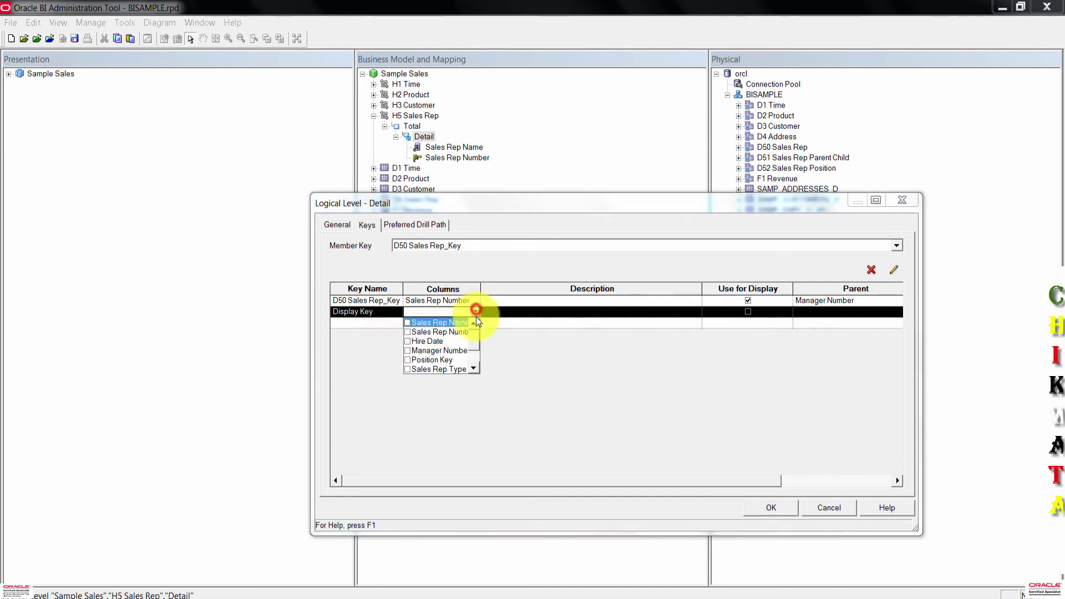
{"action": "left_click", "coordinate": [428, 332]}
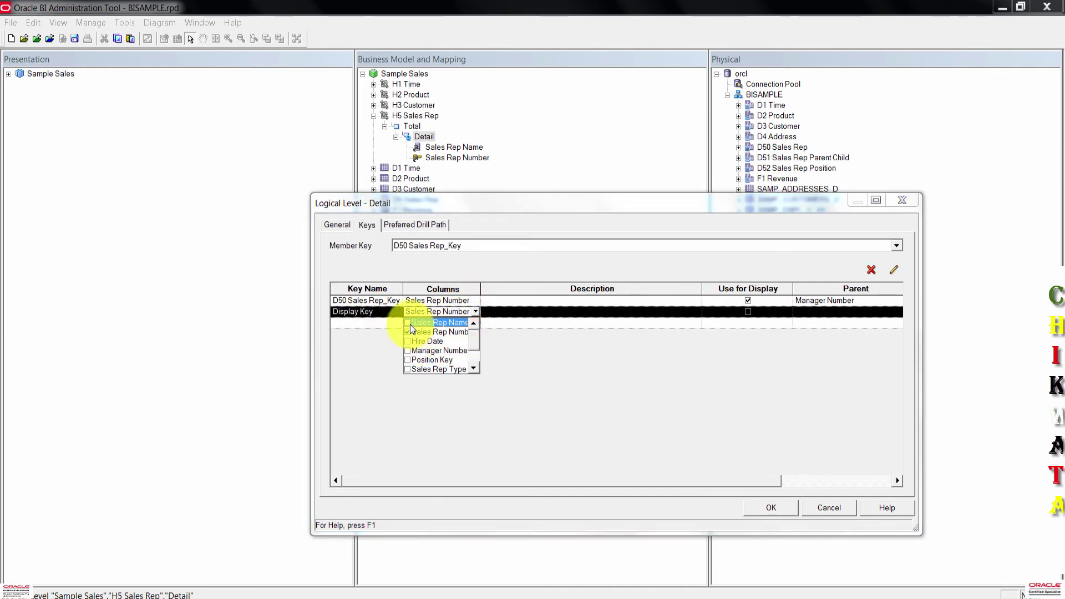
{"action": "left_click", "coordinate": [407, 322]}
{"action": "left_click", "coordinate": [408, 332]}
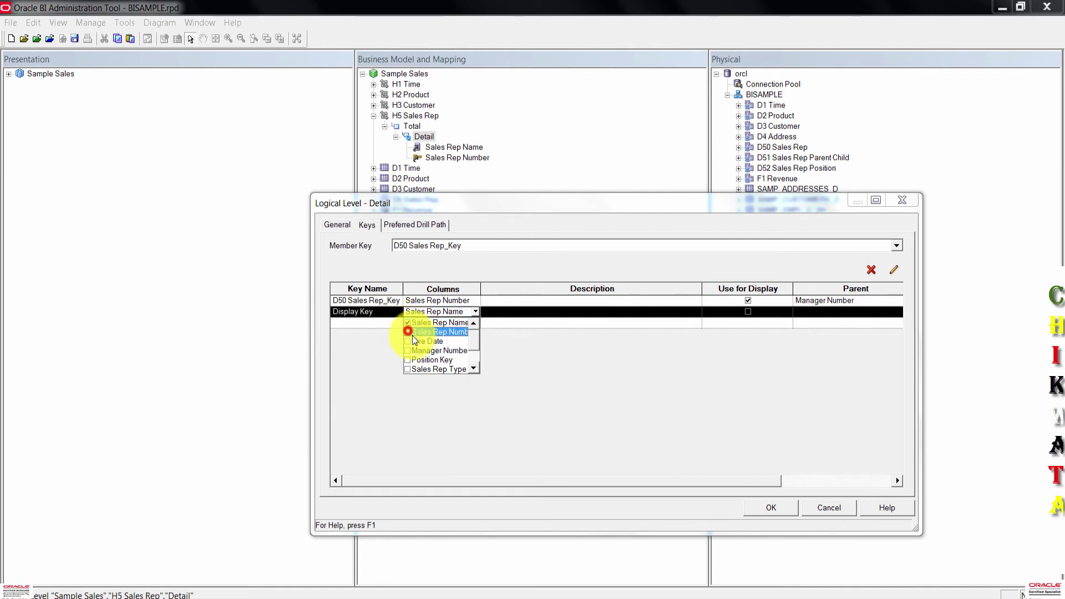
{"action": "left_click", "coordinate": [495, 354]}
{"action": "left_click", "coordinate": [505, 311]}
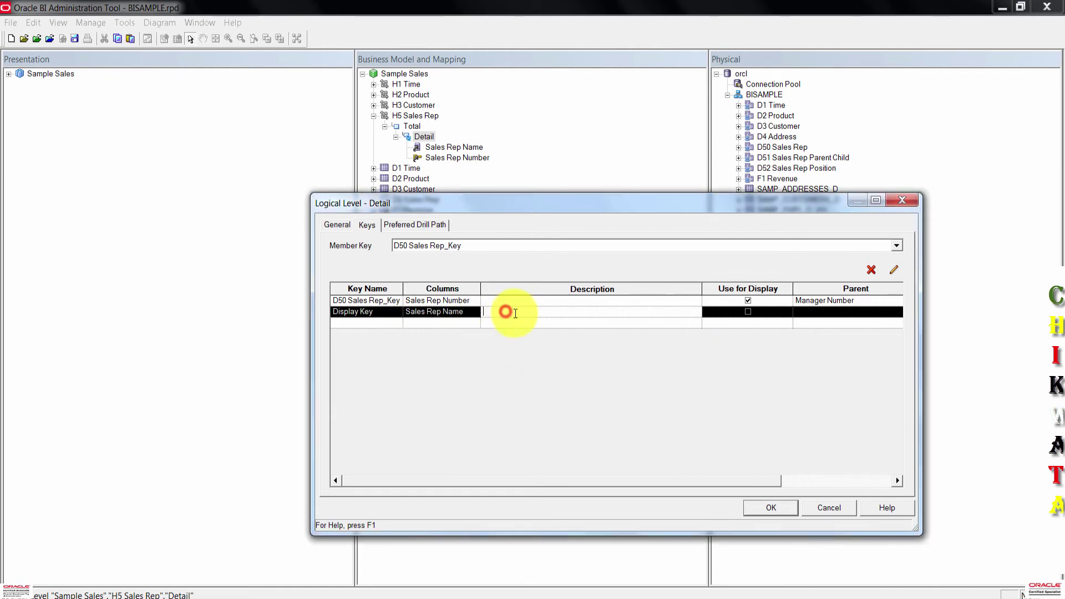
{"action": "left_click", "coordinate": [749, 301]}
{"action": "left_click", "coordinate": [749, 312]}
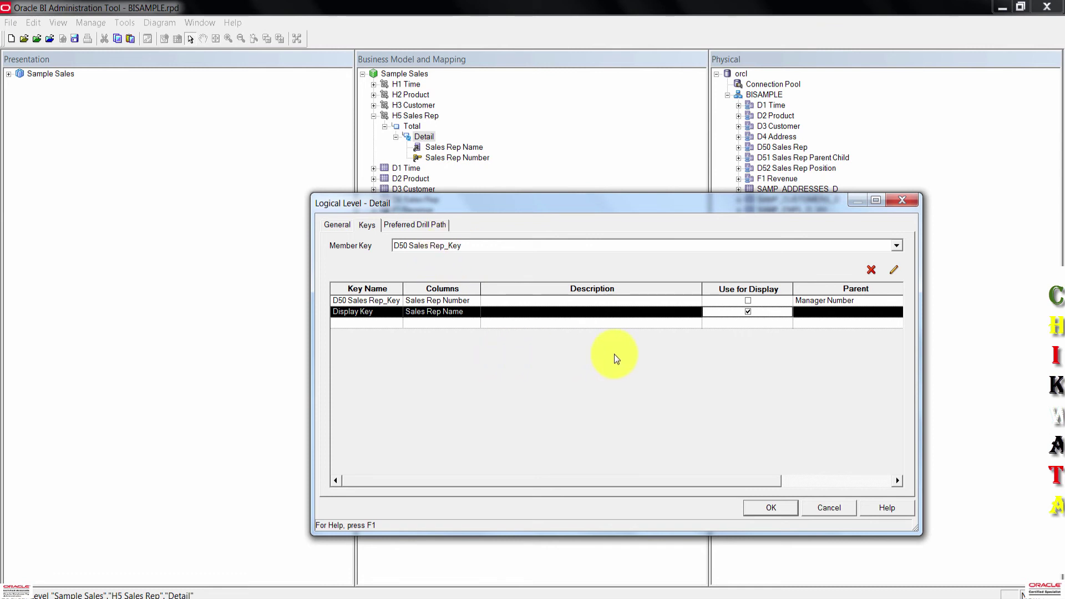
{"action": "left_click", "coordinate": [777, 508]}
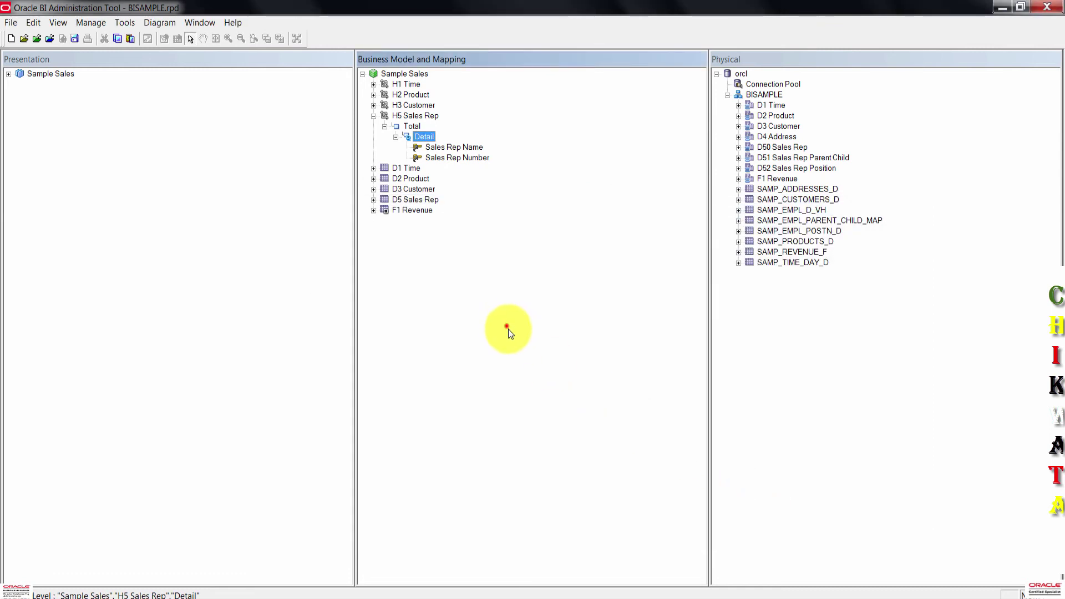
- Open the properties of the LTS1 Revenue source under F1 Revenue > Sources
{"action": "left_click", "coordinate": [506, 326]}
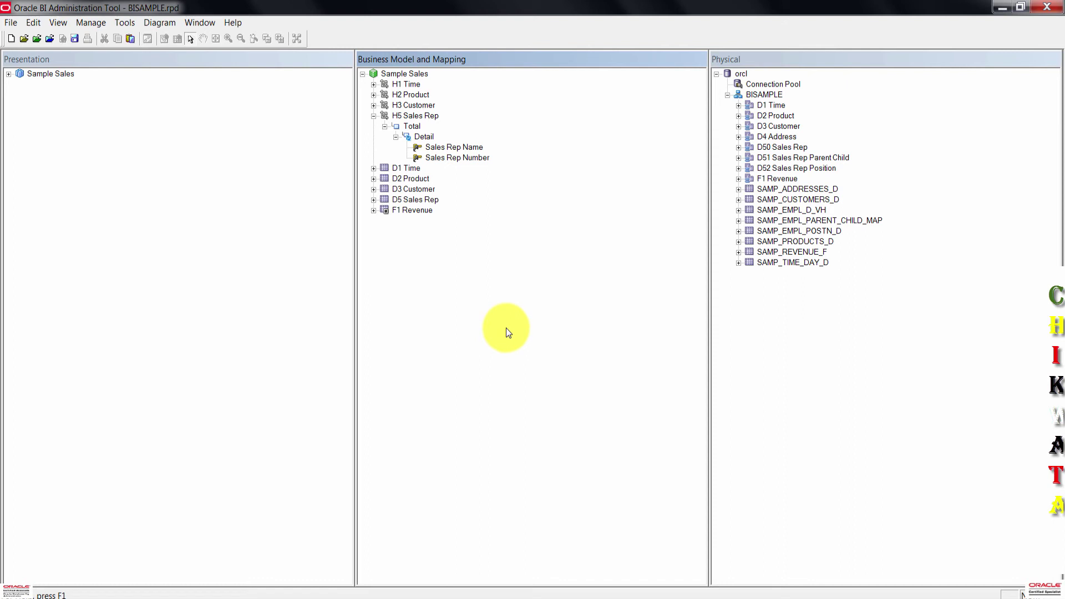
{"action": "left_click", "coordinate": [374, 211]}
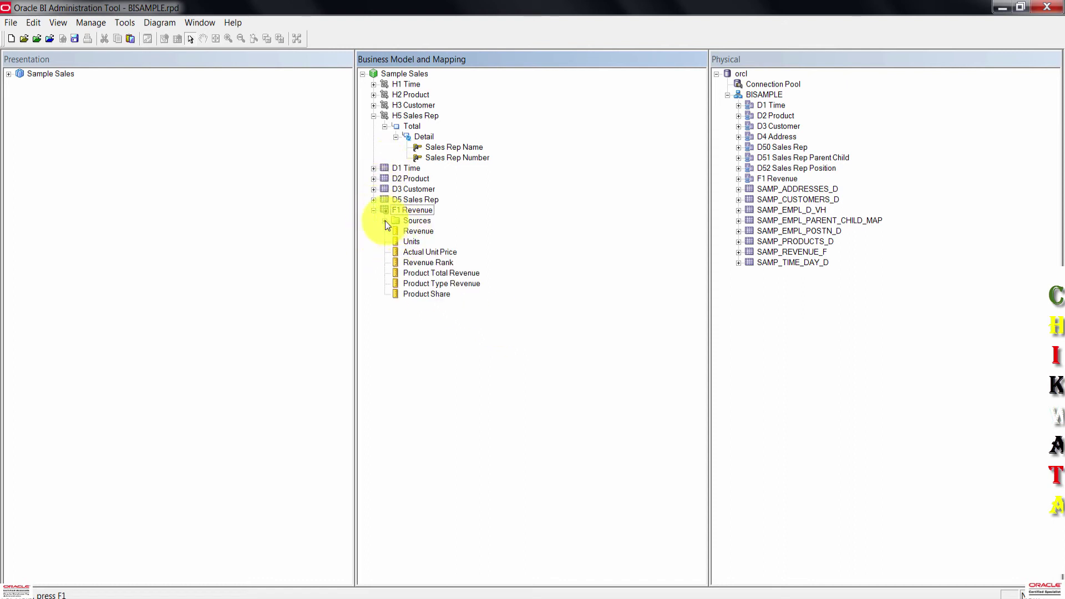
{"action": "left_click", "coordinate": [385, 221]}
{"action": "left_click", "coordinate": [446, 233]}
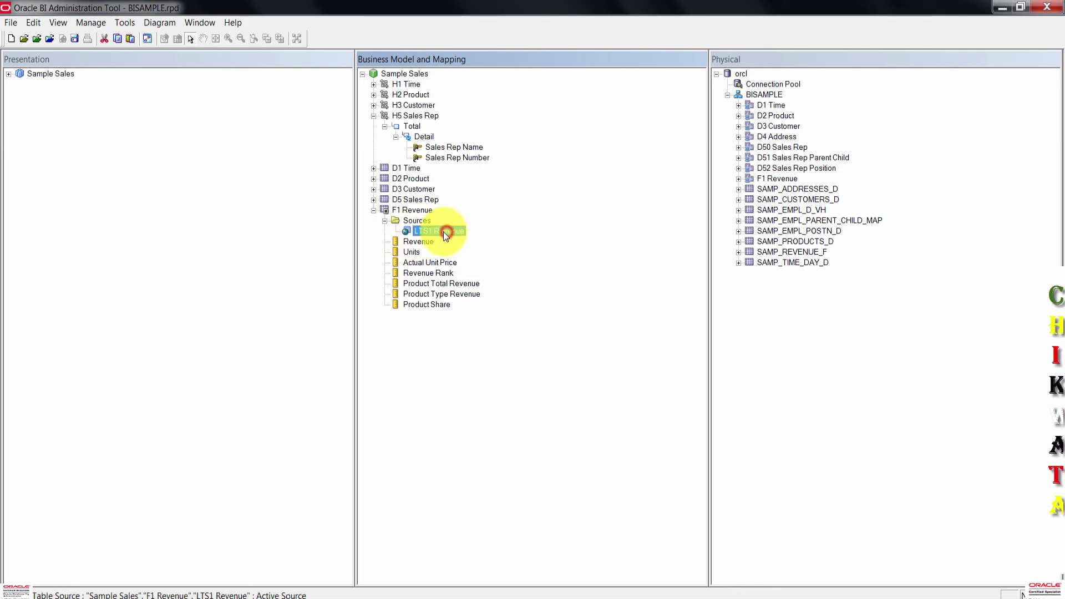
{"action": "double_click", "coordinate": [444, 231]}
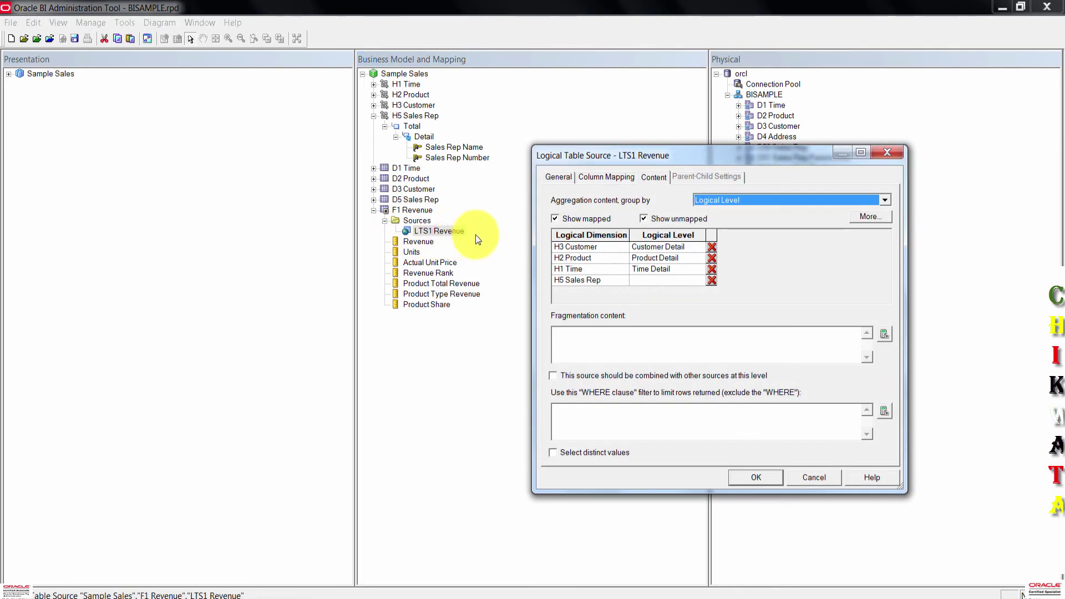
{"action": "left_click_drag", "start_coordinate": [618, 165], "coordinate": [588, 200]}
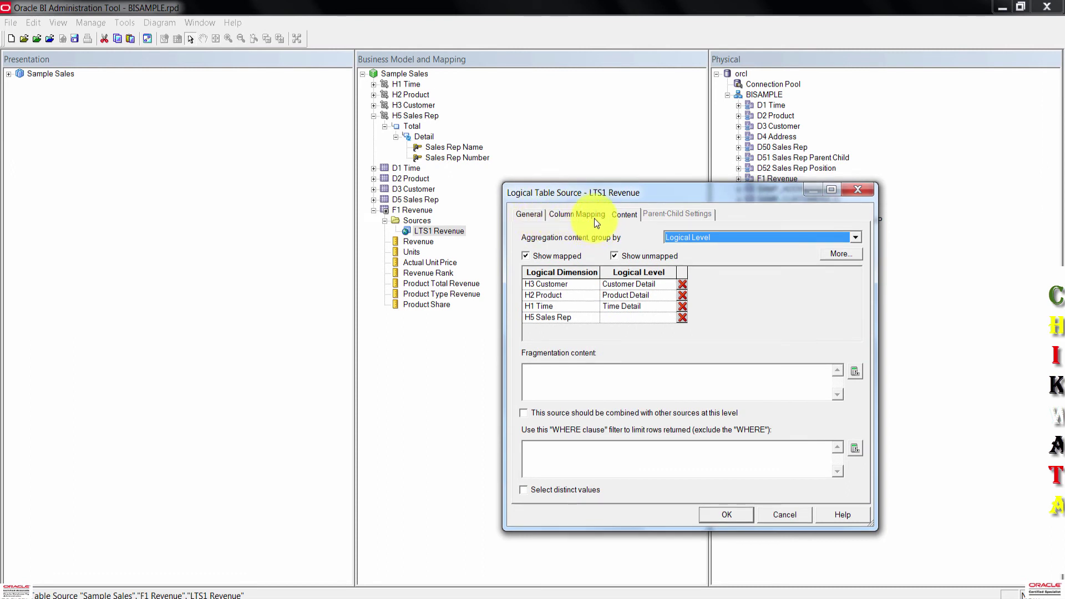
- On the Content tab set H5 Sales Rep's logical level to Detail and confirm
{"action": "left_click", "coordinate": [625, 215]}
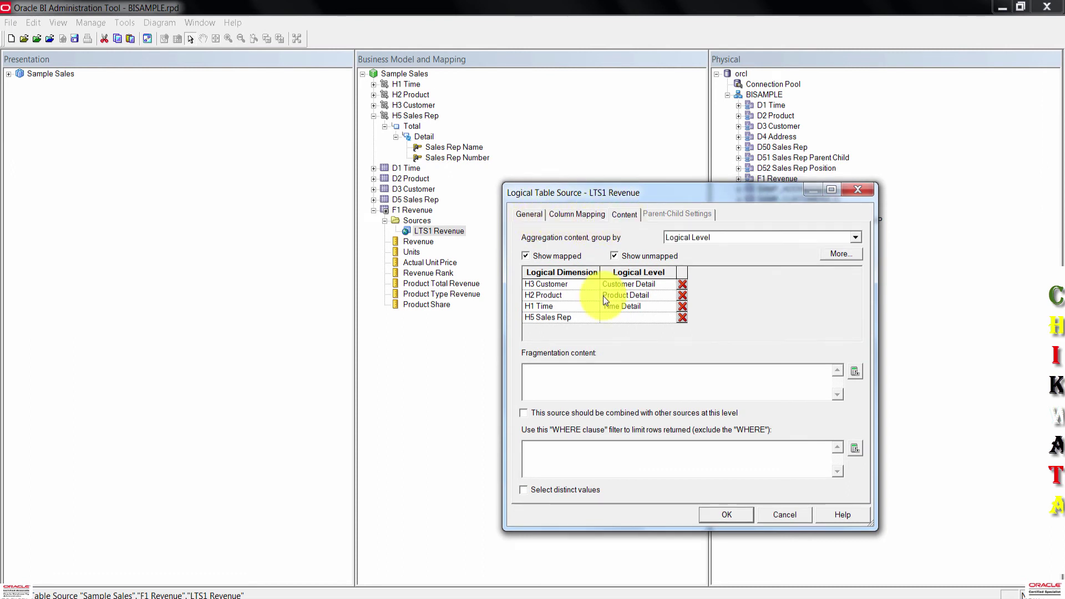
{"action": "left_click", "coordinate": [579, 318]}
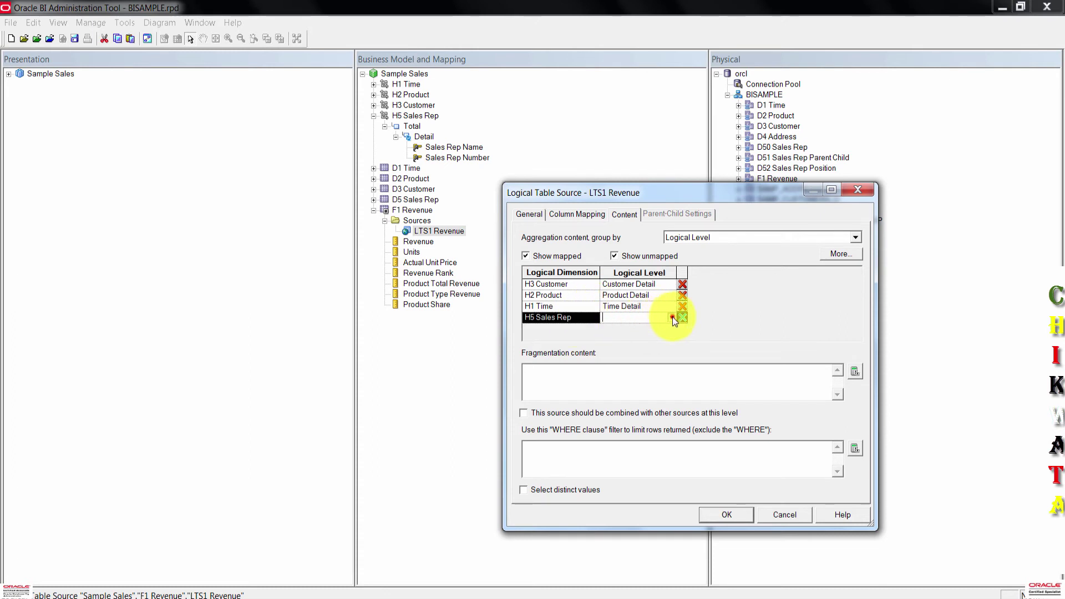
{"action": "left_click", "coordinate": [671, 317]}
{"action": "left_click", "coordinate": [636, 338]}
{"action": "left_click", "coordinate": [640, 317]}
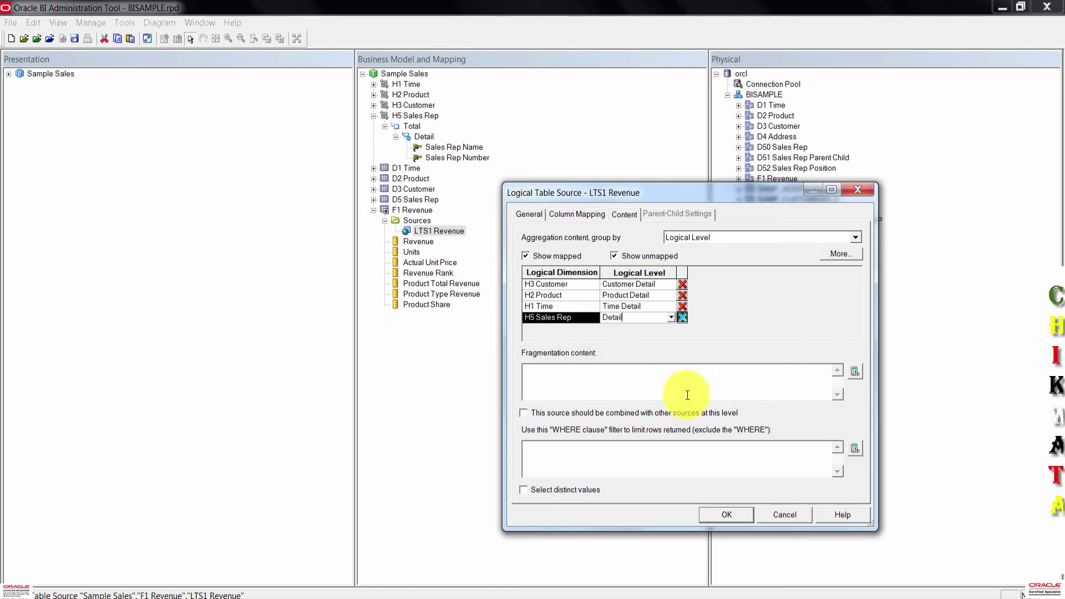
{"action": "left_click", "coordinate": [726, 514]}
{"action": "left_click", "coordinate": [488, 398]}
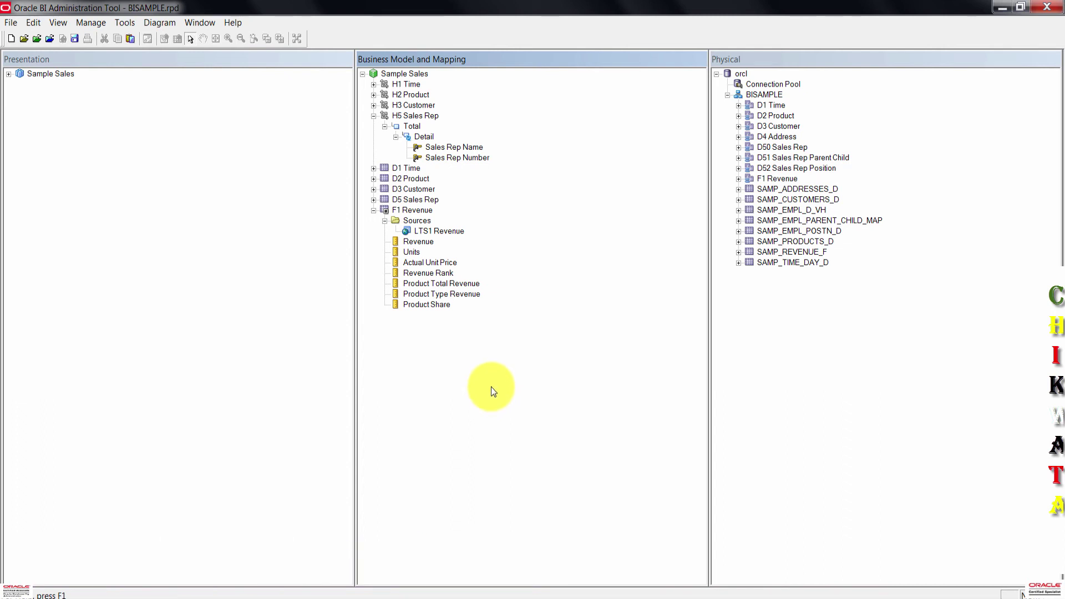
- Add the D5 Sales Rep logical table to the Sample Sales subject area
{"action": "left_click", "coordinate": [8, 74]}
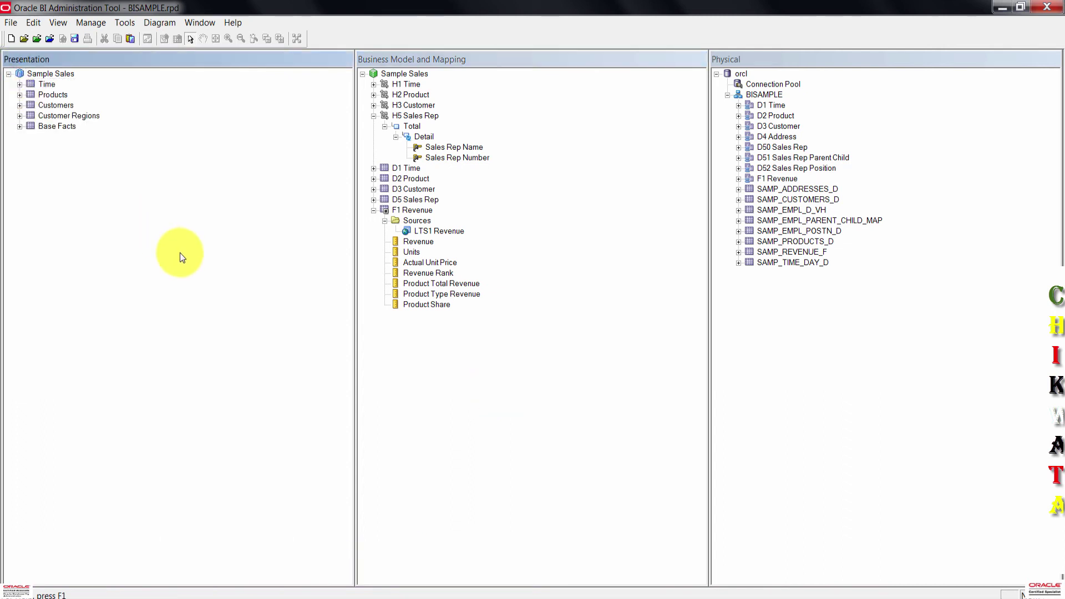
{"action": "left_click", "coordinate": [385, 221]}
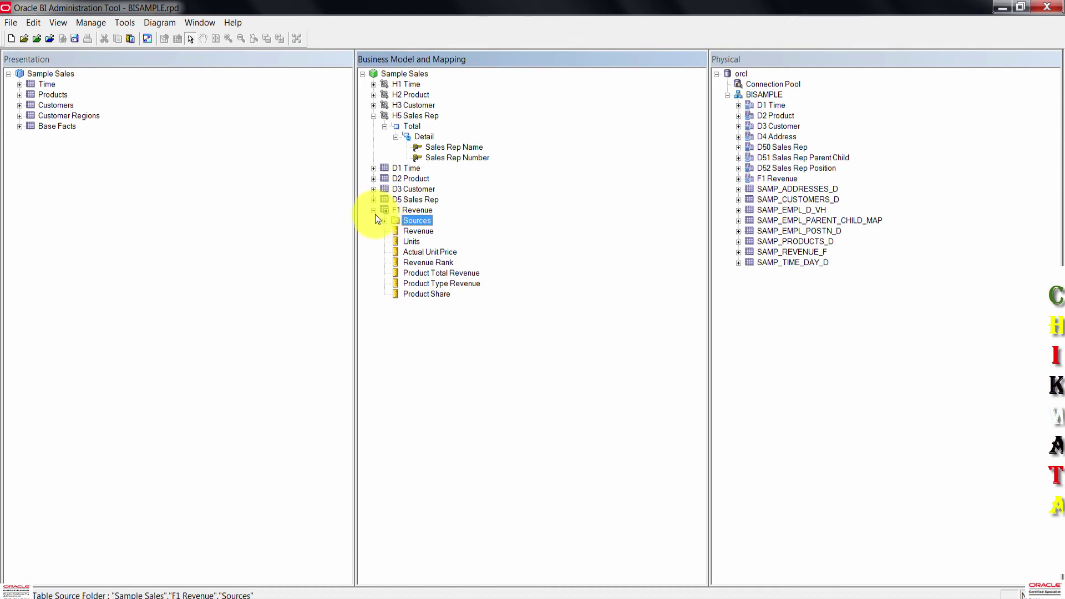
{"action": "left_click", "coordinate": [373, 210]}
{"action": "left_click", "coordinate": [449, 265]}
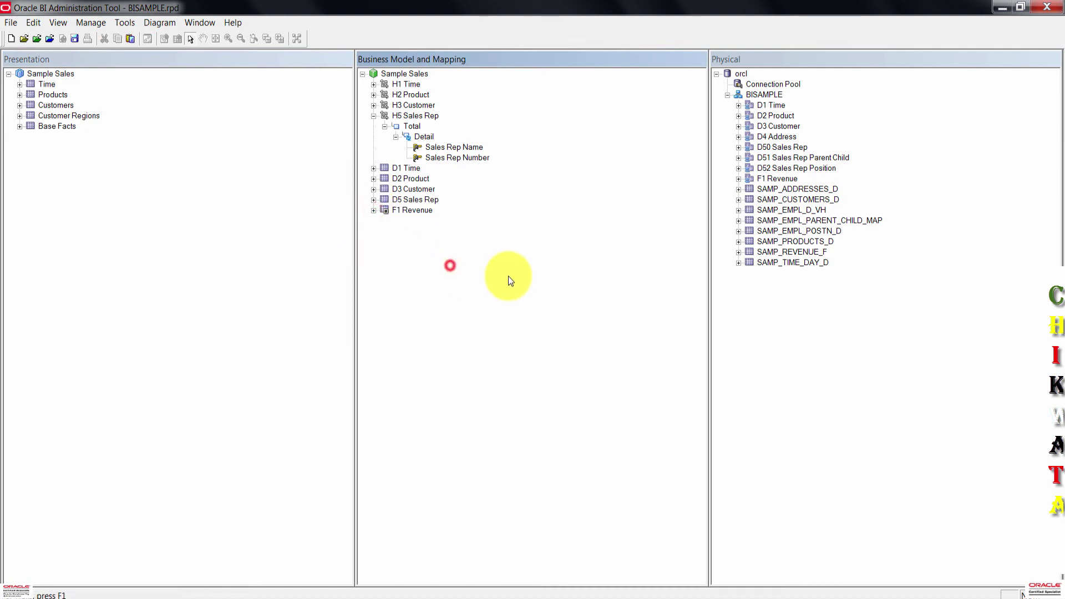
{"action": "left_click", "coordinate": [374, 116]}
{"action": "left_click", "coordinate": [411, 157]}
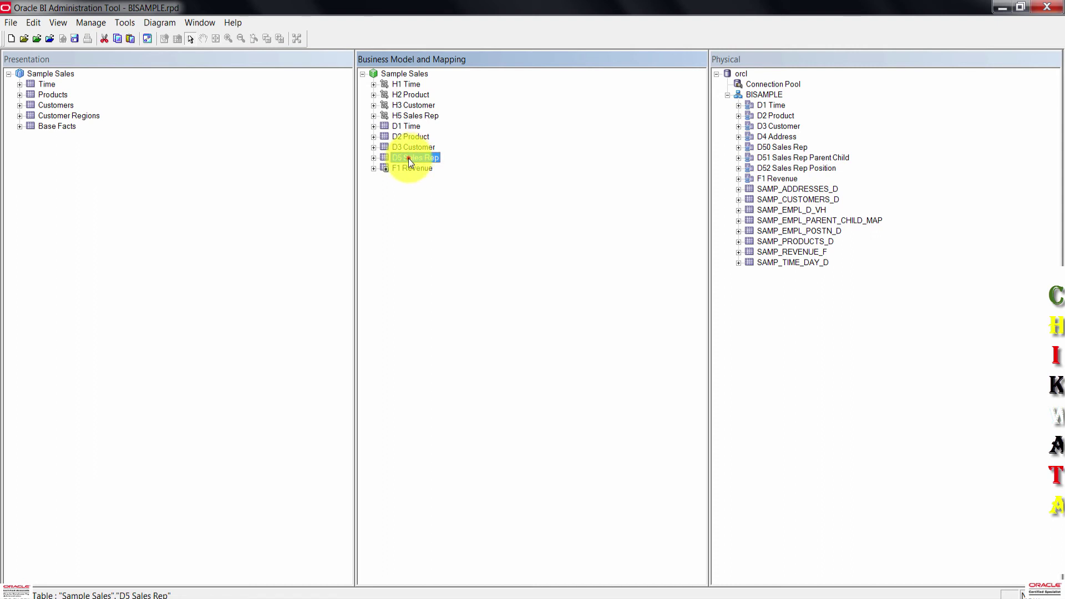
{"action": "left_click_drag", "start_coordinate": [411, 158], "coordinate": [60, 77]}
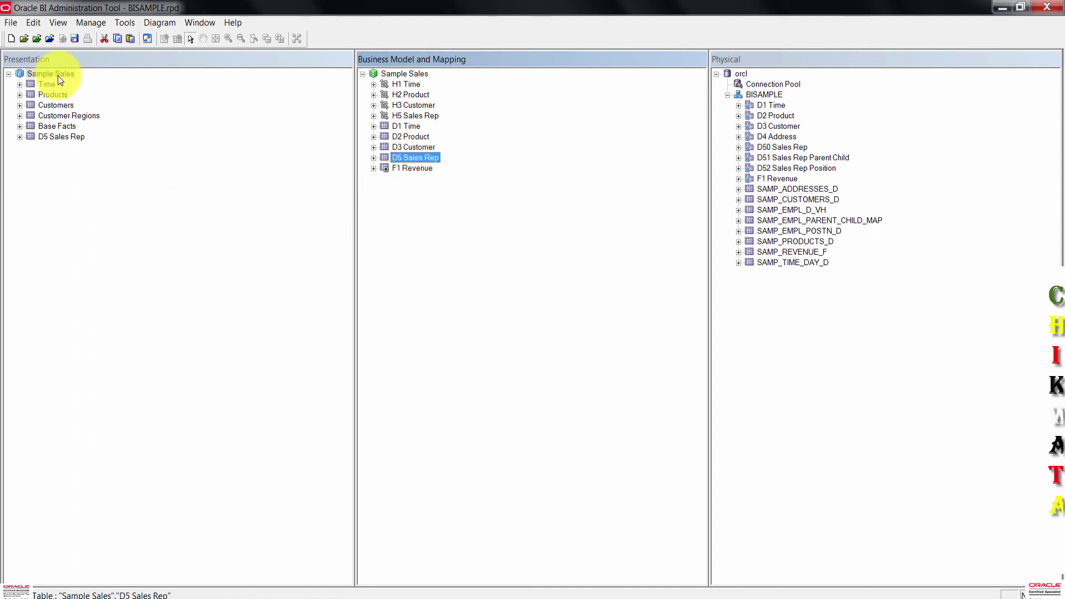
- Rename the D5 Sales Rep presentation table to 'Sales Rep' by removing the 'D5 ' prefix
{"action": "left_click", "coordinate": [45, 204]}
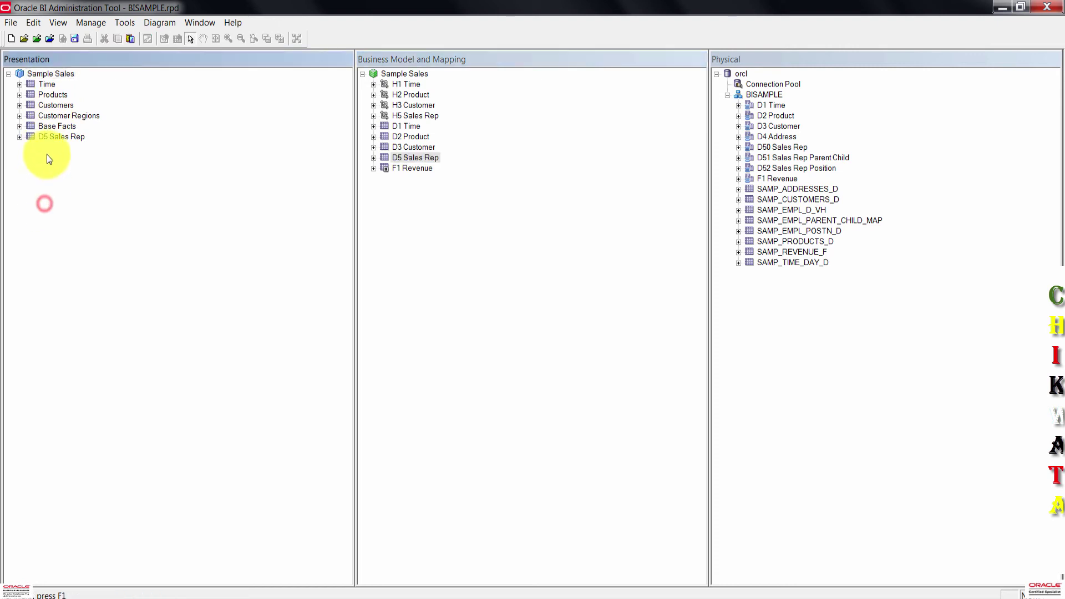
{"action": "left_click", "coordinate": [20, 137]}
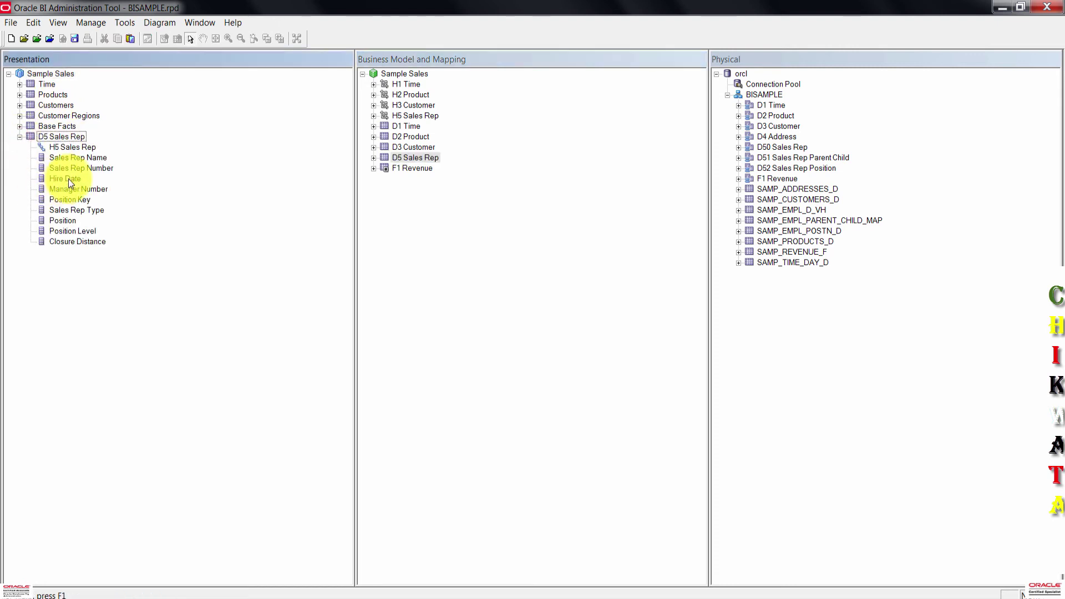
{"action": "left_click", "coordinate": [75, 149]}
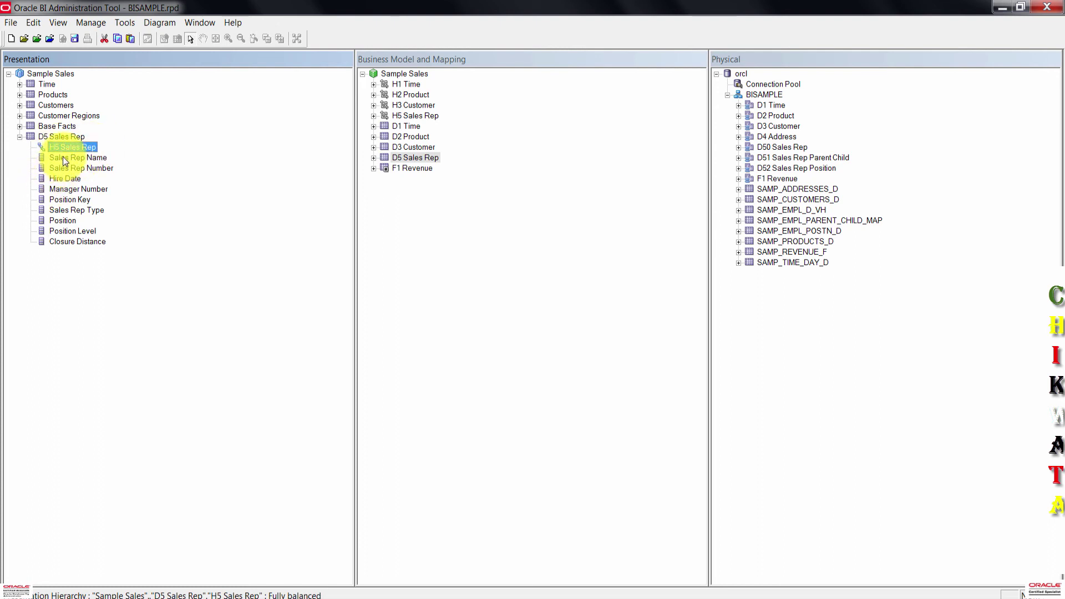
{"action": "left_click", "coordinate": [66, 137]}
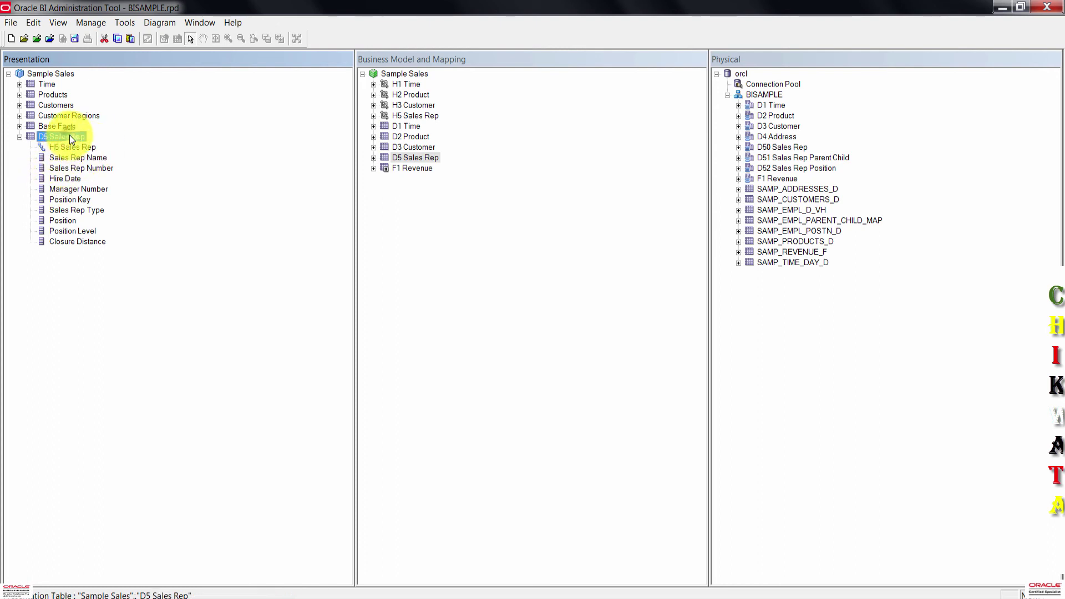
{"action": "right_click", "coordinate": [69, 136]}
{"action": "left_click", "coordinate": [138, 430]}
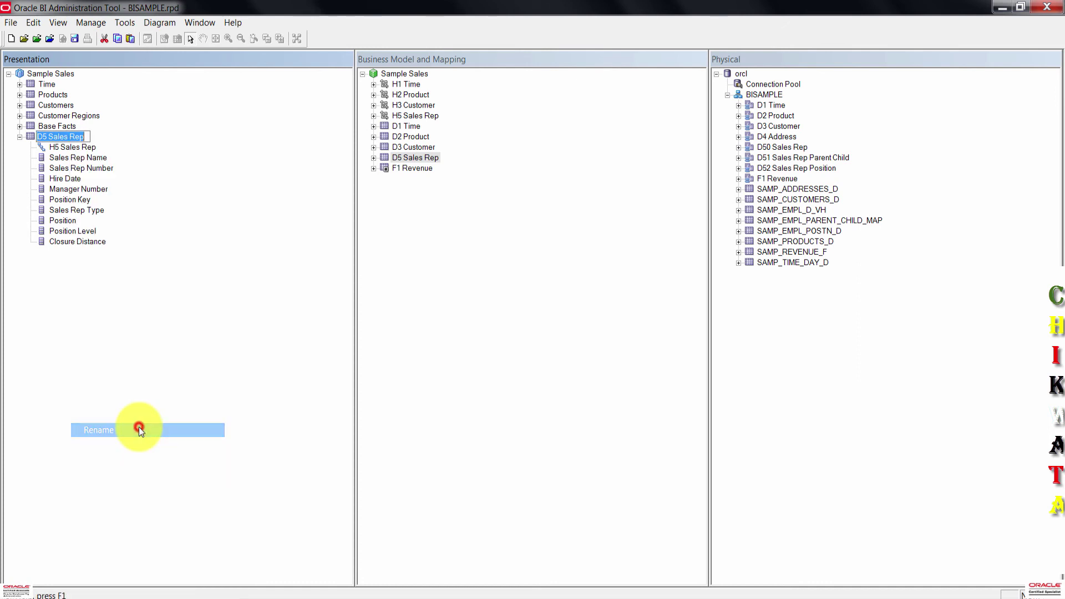
{"action": "left_click", "coordinate": [48, 138]}
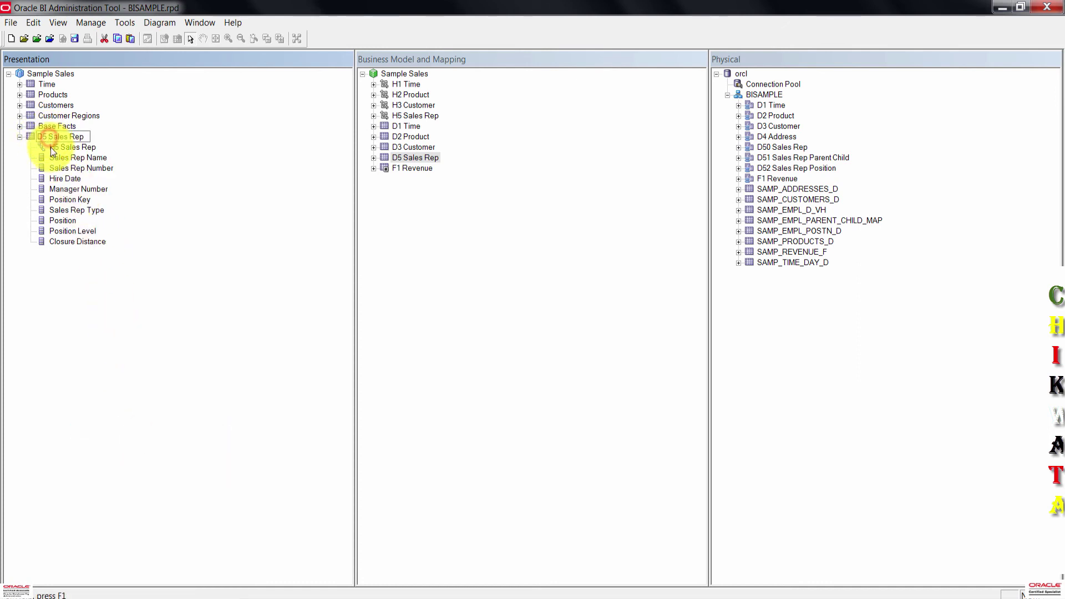
{"action": "key", "text": "BackSpace"}
{"action": "key", "text": "BackSpace"}
{"action": "key", "text": "BackSpace"}
{"action": "left_click", "coordinate": [118, 363]}
{"action": "left_click", "coordinate": [20, 137]}
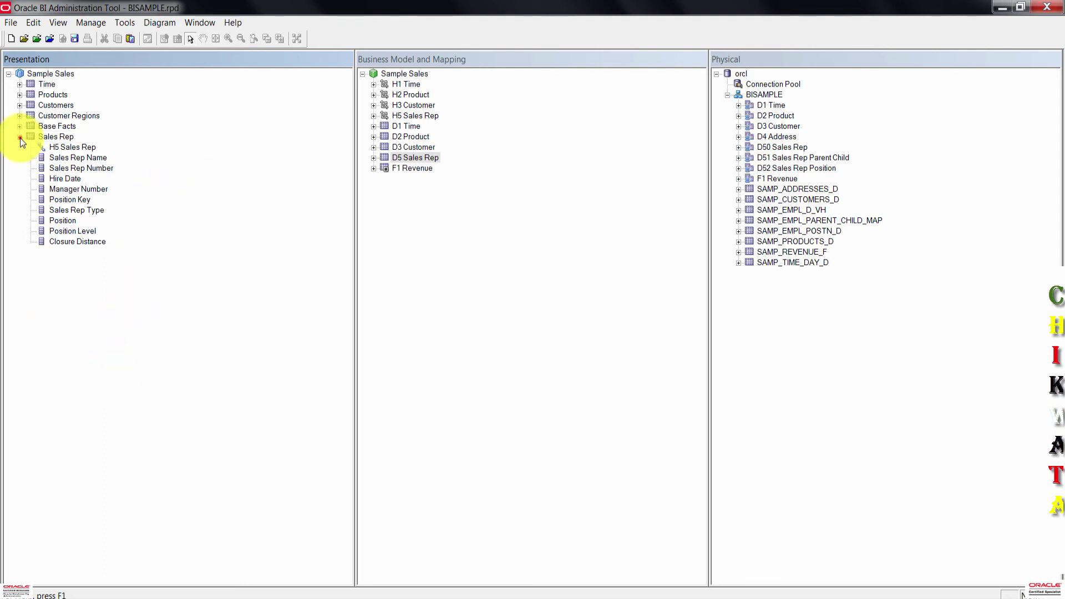
- Move Sales Rep above Base Facts in the Sample Sales presentation table order
{"action": "left_click", "coordinate": [50, 74]}
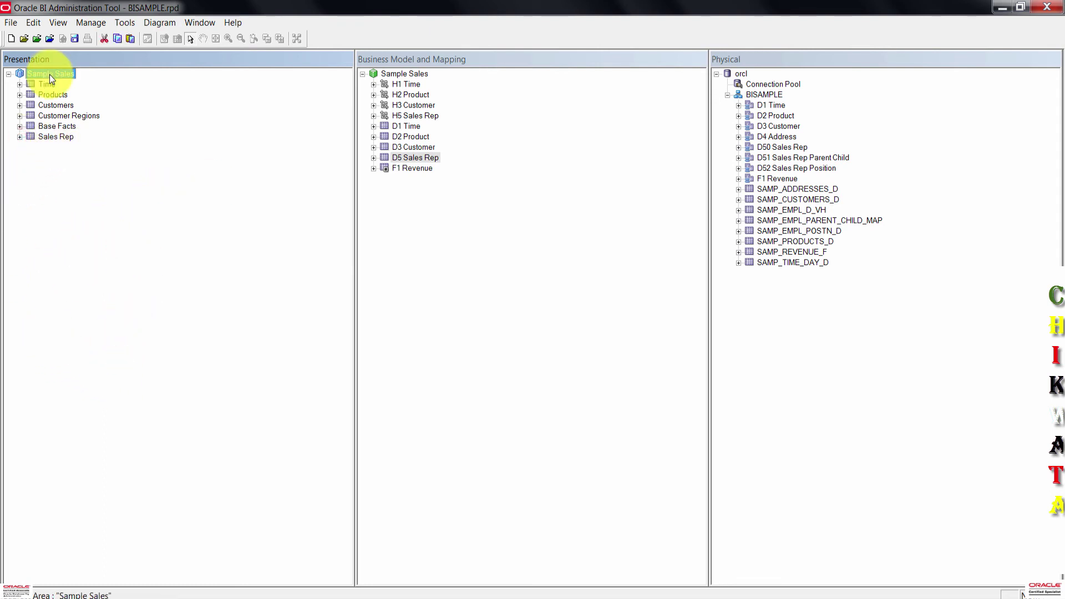
{"action": "double_click", "coordinate": [49, 74]}
{"action": "left_click_drag", "start_coordinate": [514, 161], "coordinate": [303, 191]}
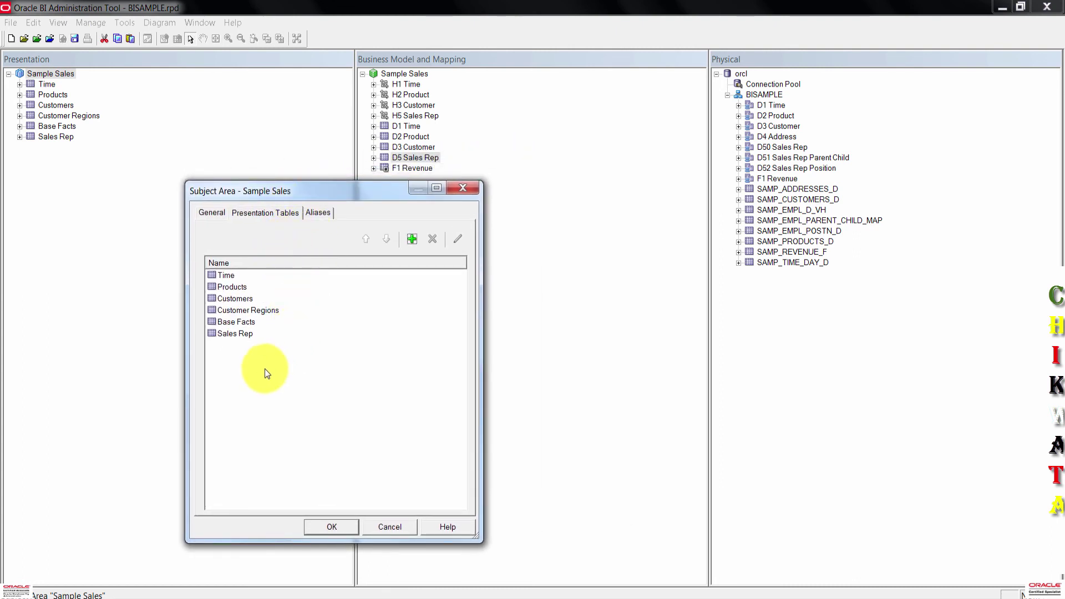
{"action": "left_click", "coordinate": [235, 333]}
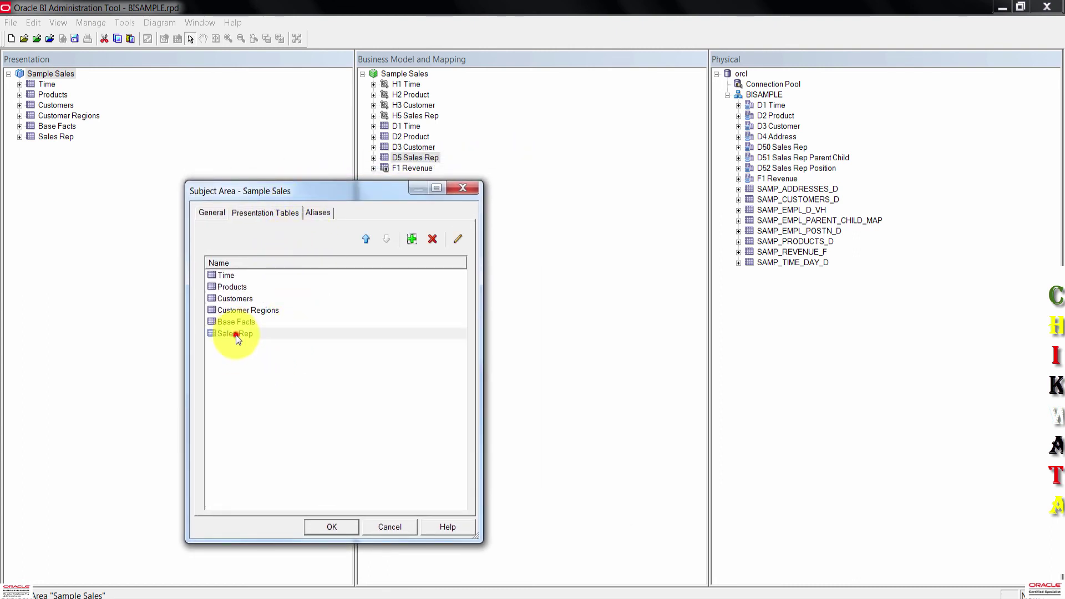
{"action": "left_click", "coordinate": [367, 237]}
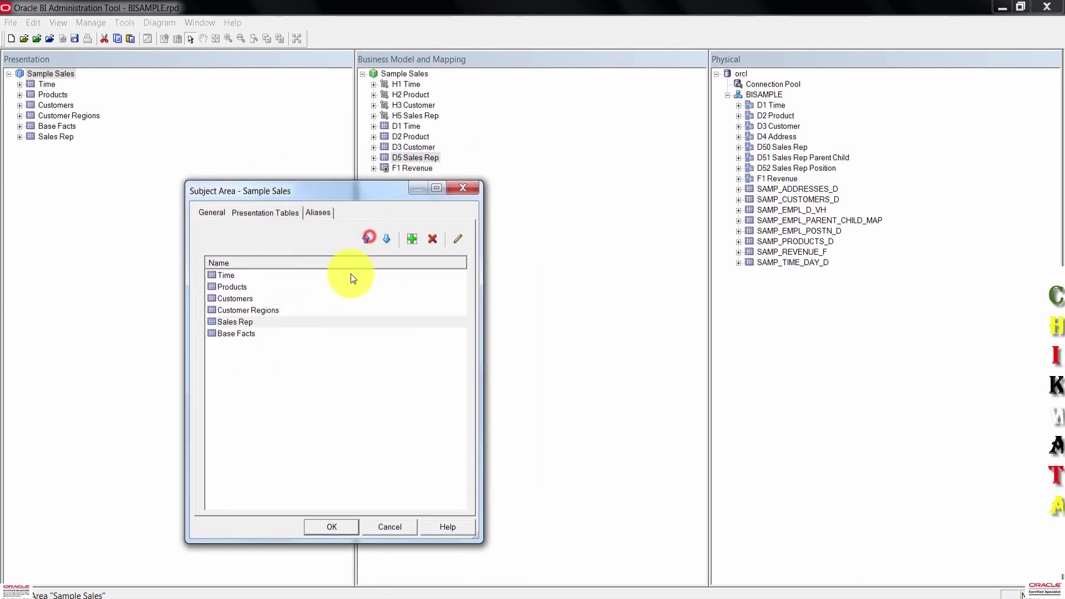
{"action": "left_click", "coordinate": [341, 527]}
{"action": "left_click", "coordinate": [19, 126]}
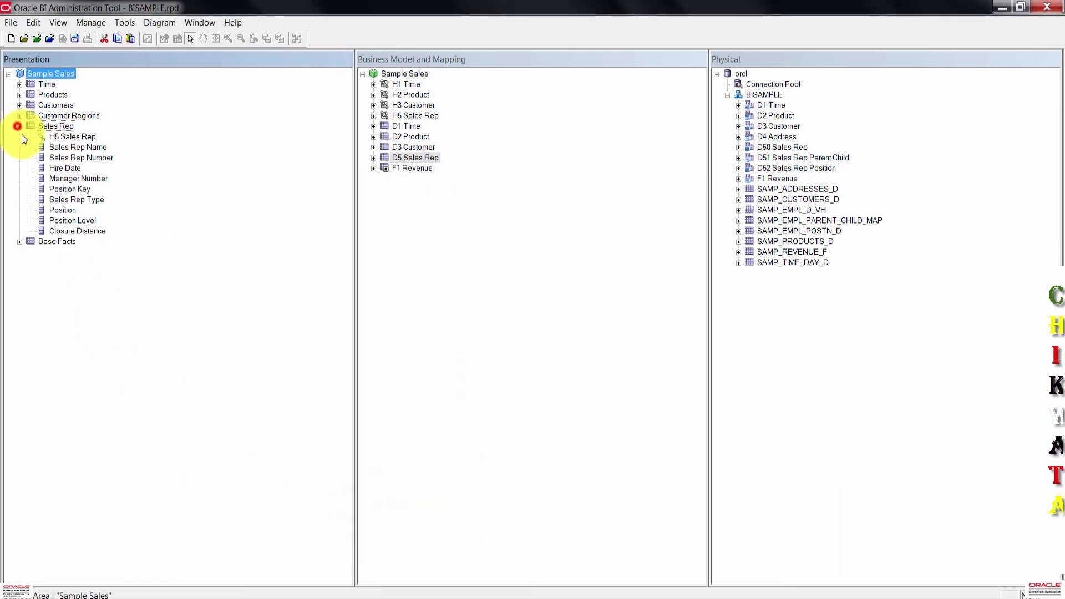
{"action": "left_click", "coordinate": [77, 137]}
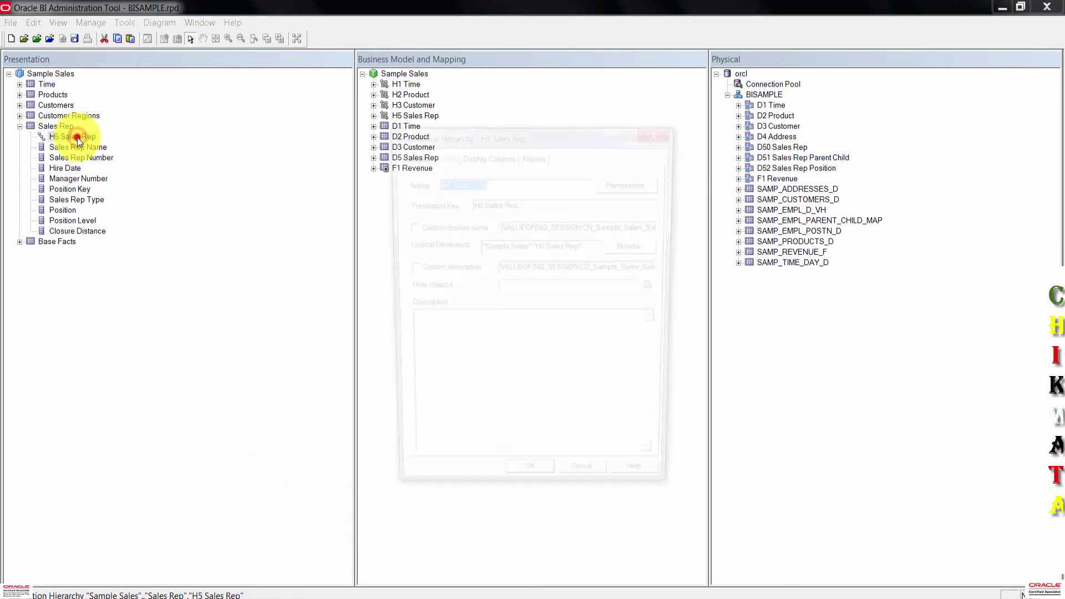
{"action": "double_click", "coordinate": [77, 137]}
{"action": "left_click_drag", "start_coordinate": [441, 142], "coordinate": [188, 158]}
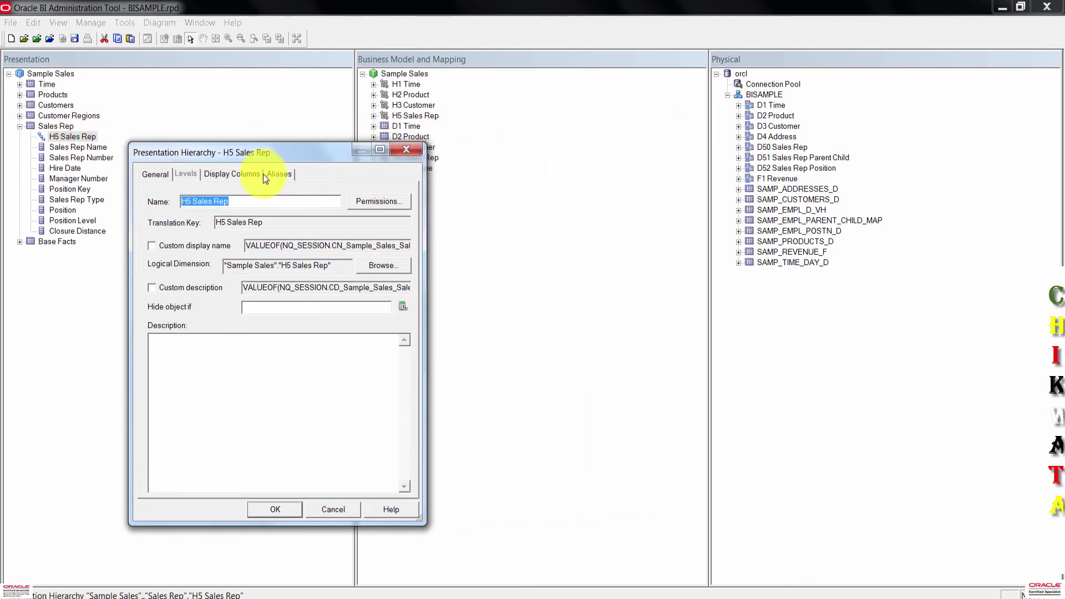
{"action": "left_click", "coordinate": [225, 177]}
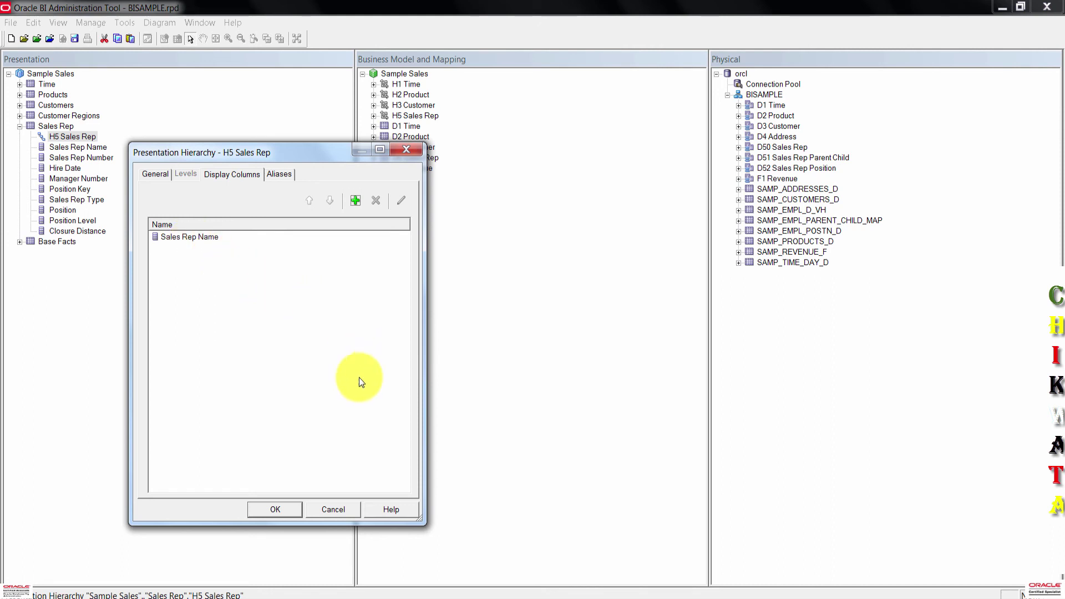
- Accept the H5 Sales Rep hierarchy properties and collapse the Sales Rep table
{"action": "left_click", "coordinate": [287, 510]}
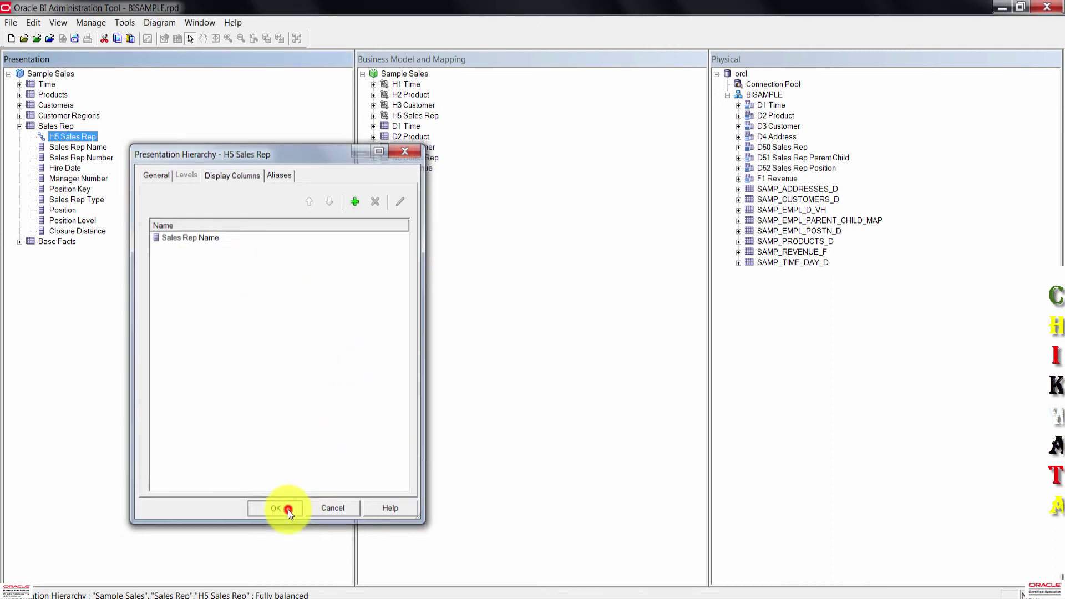
{"action": "left_click", "coordinate": [398, 124]}
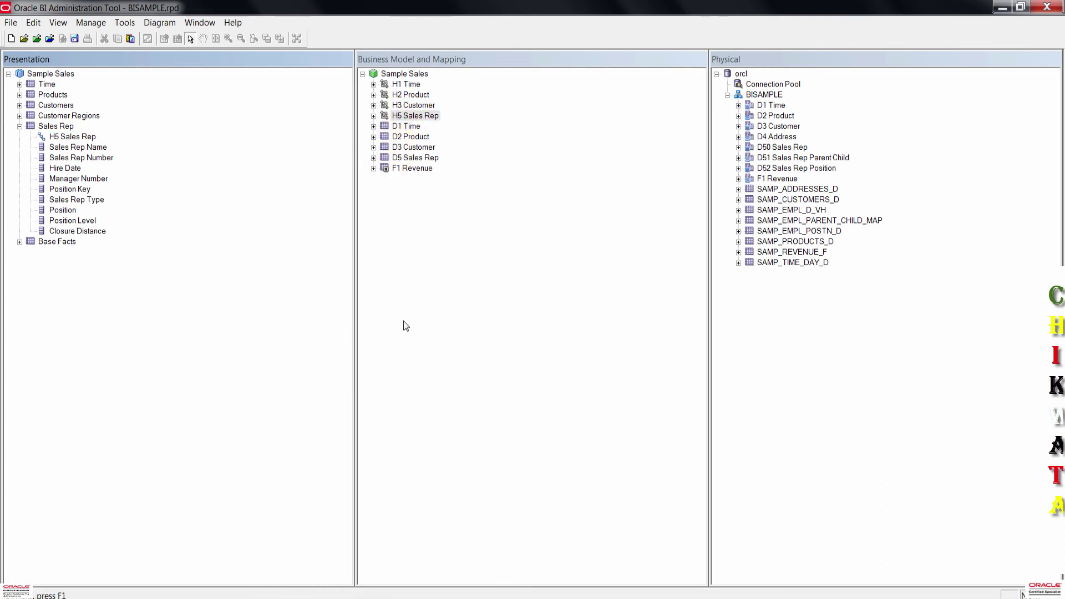
{"action": "left_click", "coordinate": [20, 126]}
{"action": "left_click", "coordinate": [248, 243]}
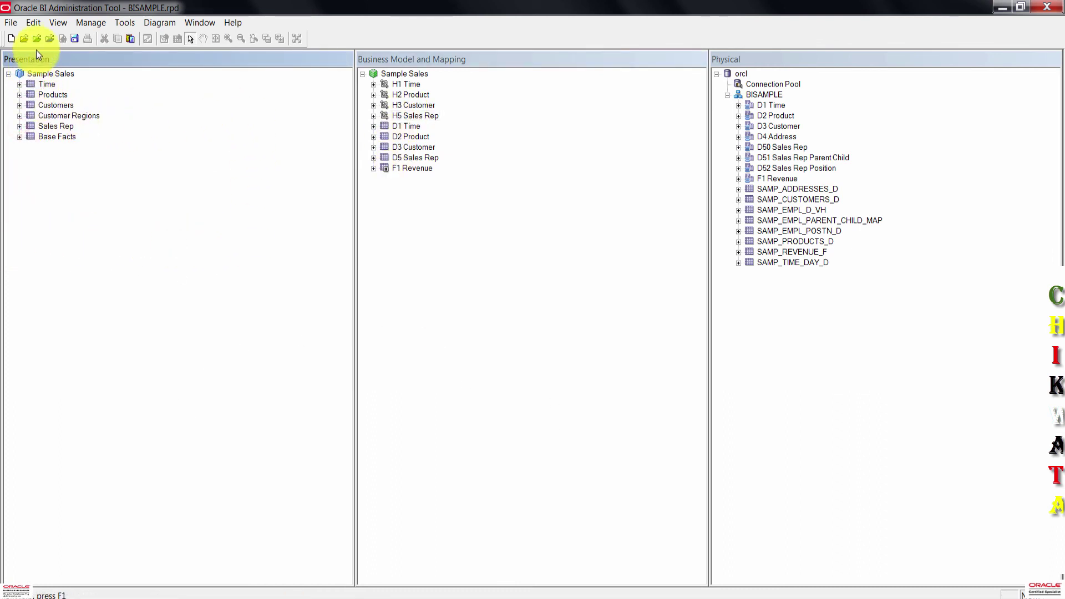
- Save BISAMPLE.rpd with a passing global consistency check, then close the repository
{"action": "left_click", "coordinate": [75, 39]}
{"action": "left_click", "coordinate": [482, 339]}
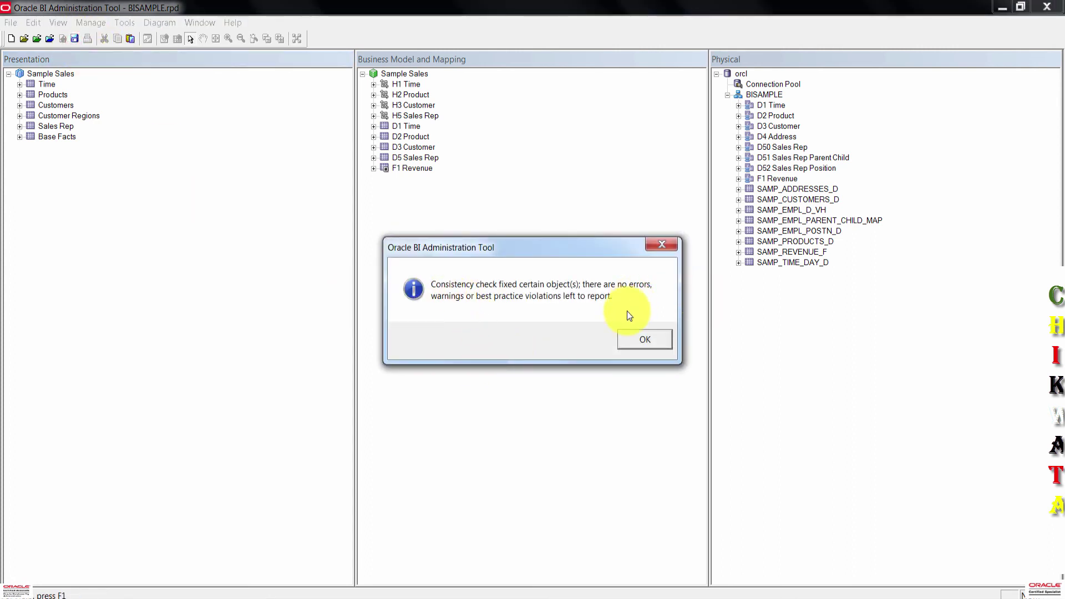
{"action": "left_click", "coordinate": [641, 340]}
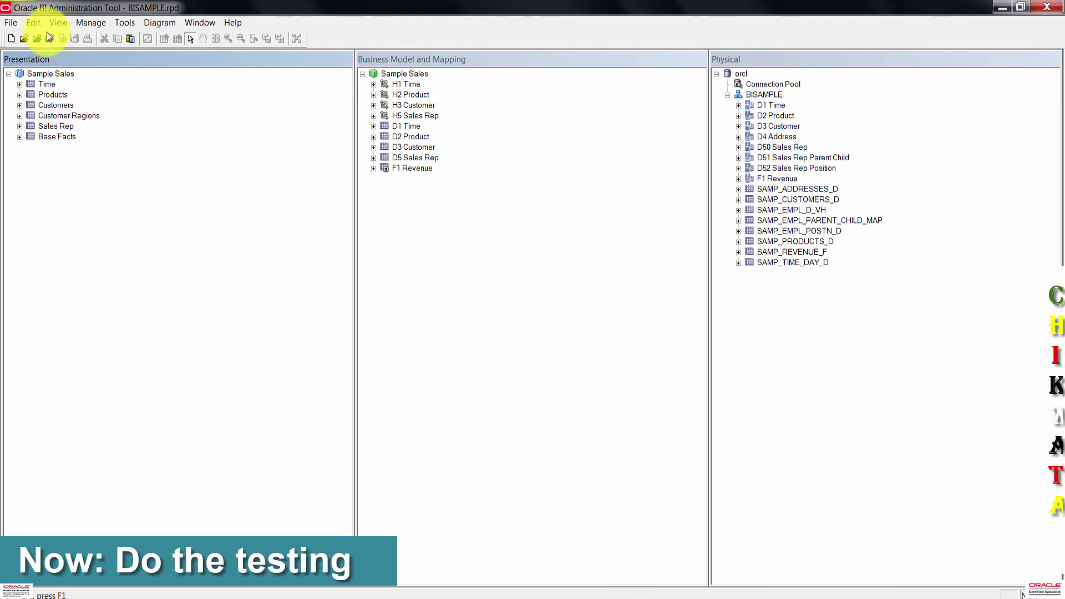
{"action": "left_click", "coordinate": [11, 23]}
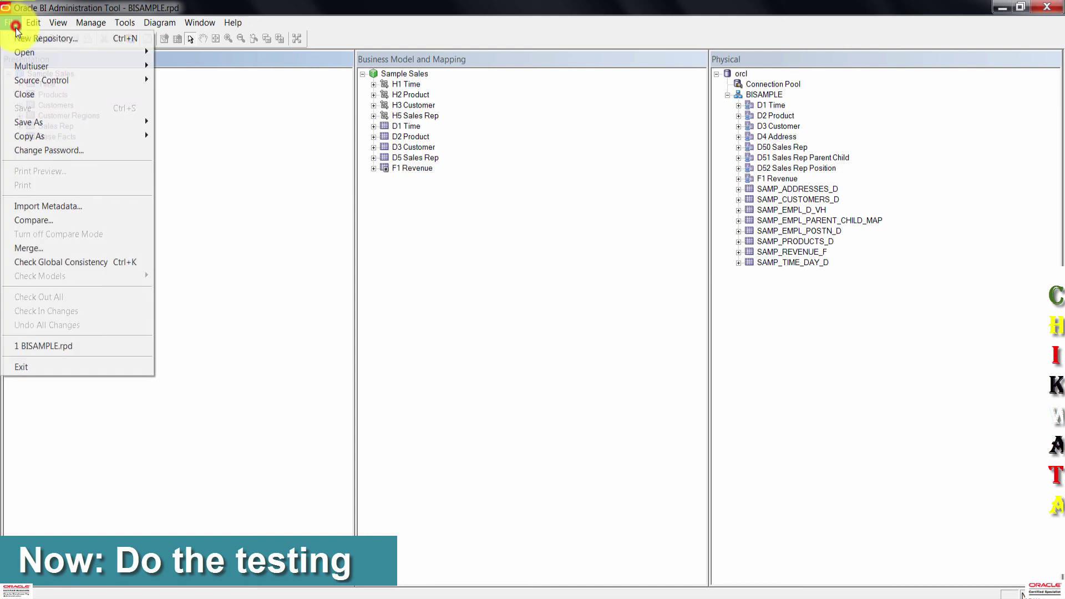
{"action": "left_click", "coordinate": [44, 97]}
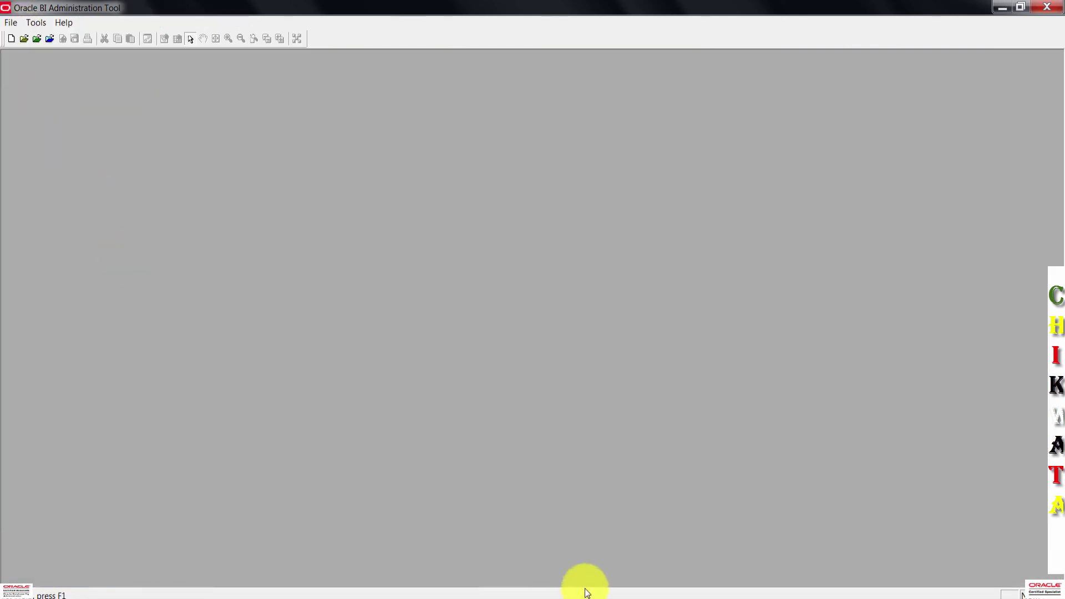
- Log in to Fusion Middleware Control with the administrator password
{"action": "left_click", "coordinate": [1002, 12]}
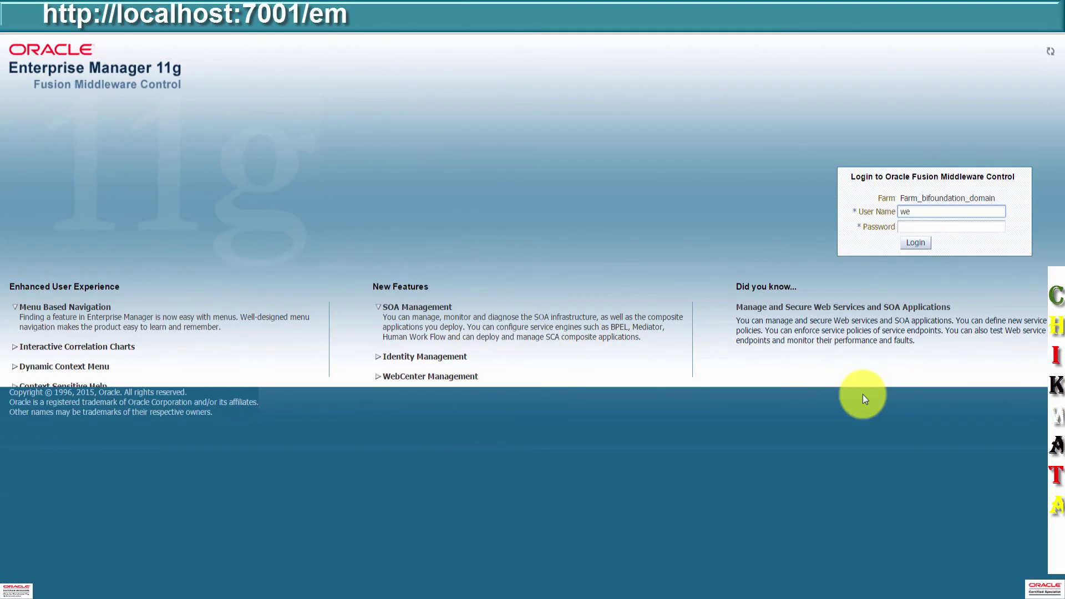
{"action": "key", "text": "Tab"}
{"action": "type", "text": "••••"}
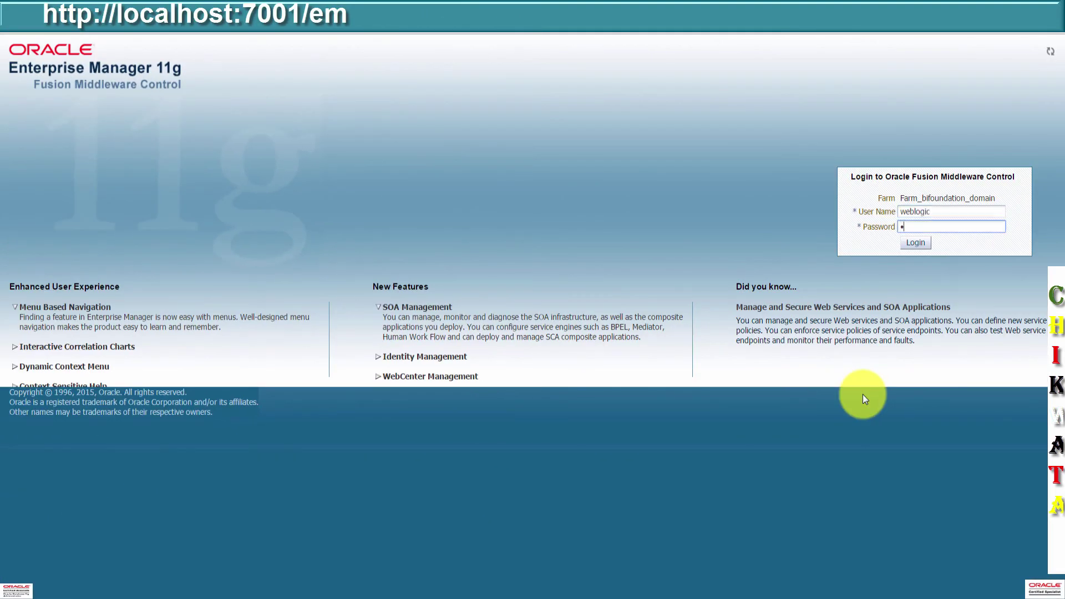
{"action": "type", "text": "••••"}
{"action": "key", "text": "Return"}
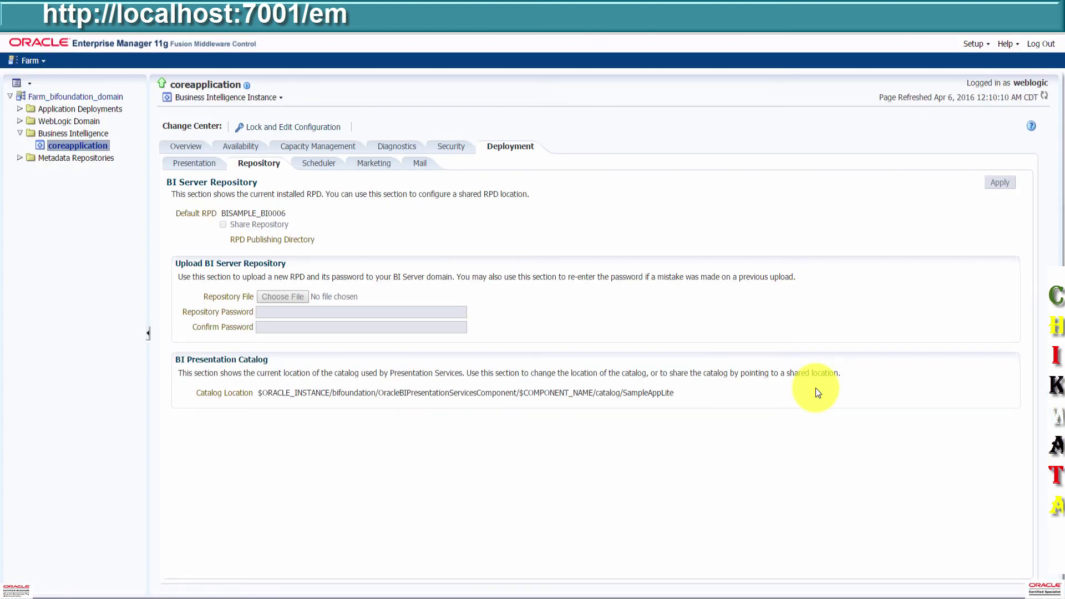
- Lock the configuration for editing and choose BISAMPLE.rpd as the repository to upload
{"action": "left_click", "coordinate": [288, 129]}
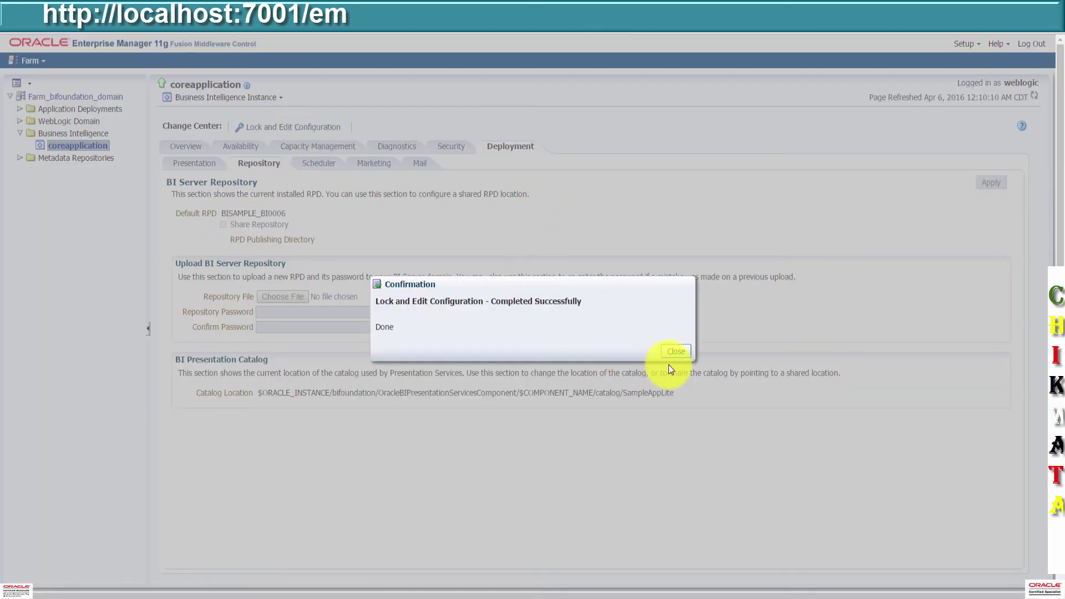
{"action": "left_click", "coordinate": [675, 352]}
{"action": "left_click", "coordinate": [291, 297]}
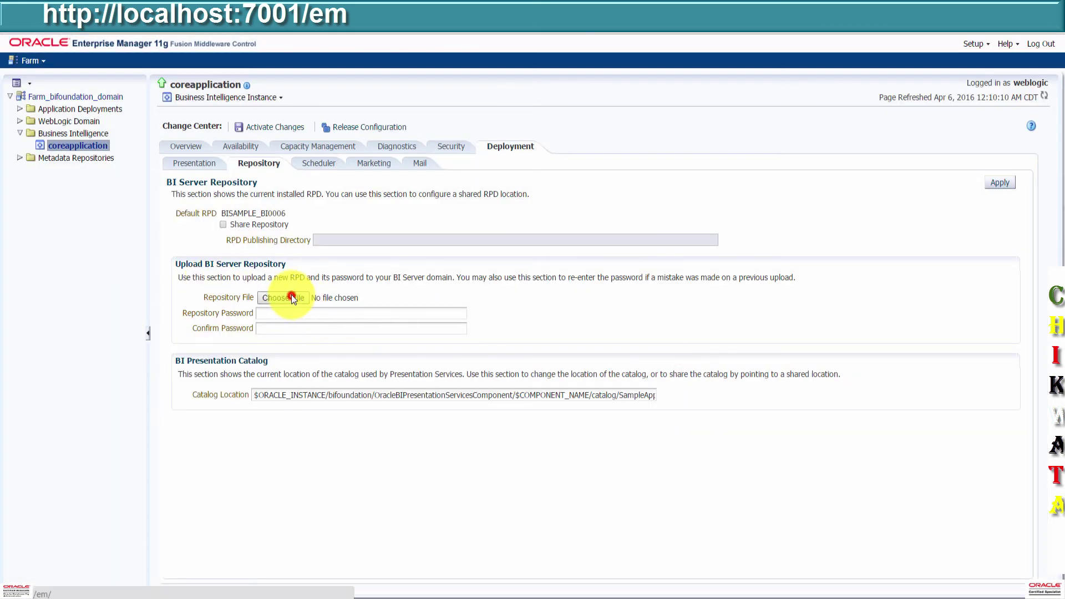
{"action": "left_click", "coordinate": [286, 100]}
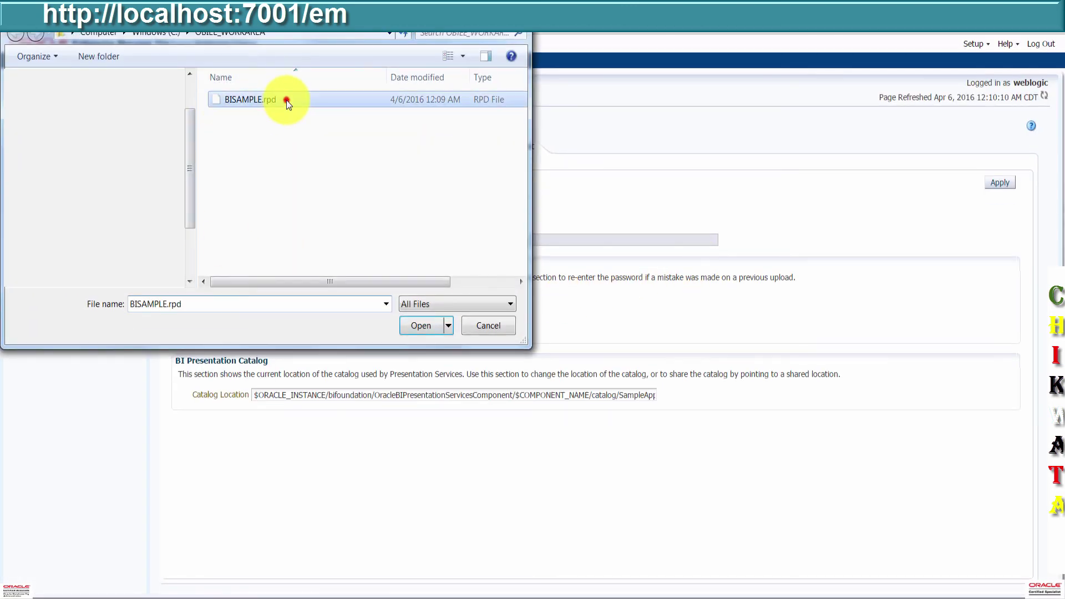
{"action": "left_click", "coordinate": [420, 325]}
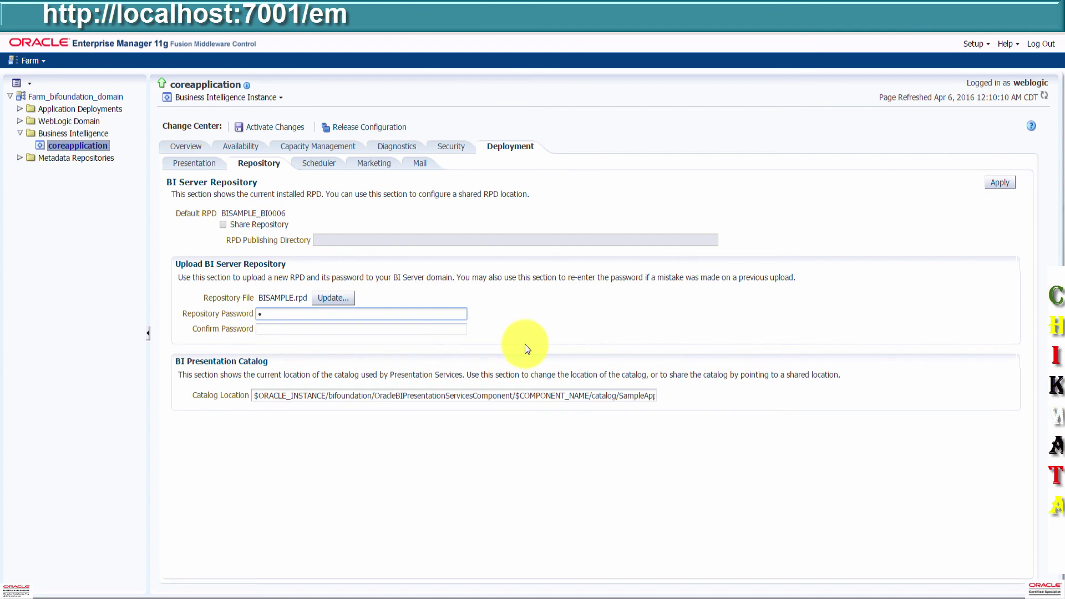
- Enter and confirm the repository password, apply the upload, and activate the changes
{"action": "key", "text": "Tab"}
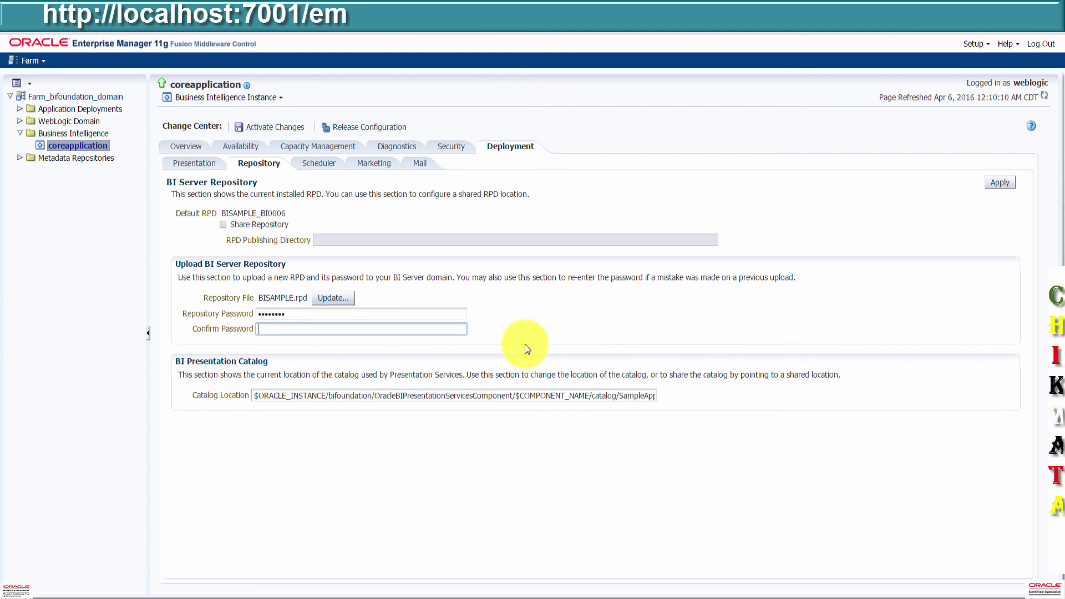
{"action": "left_click", "coordinate": [571, 313]}
{"action": "left_click", "coordinate": [999, 182]}
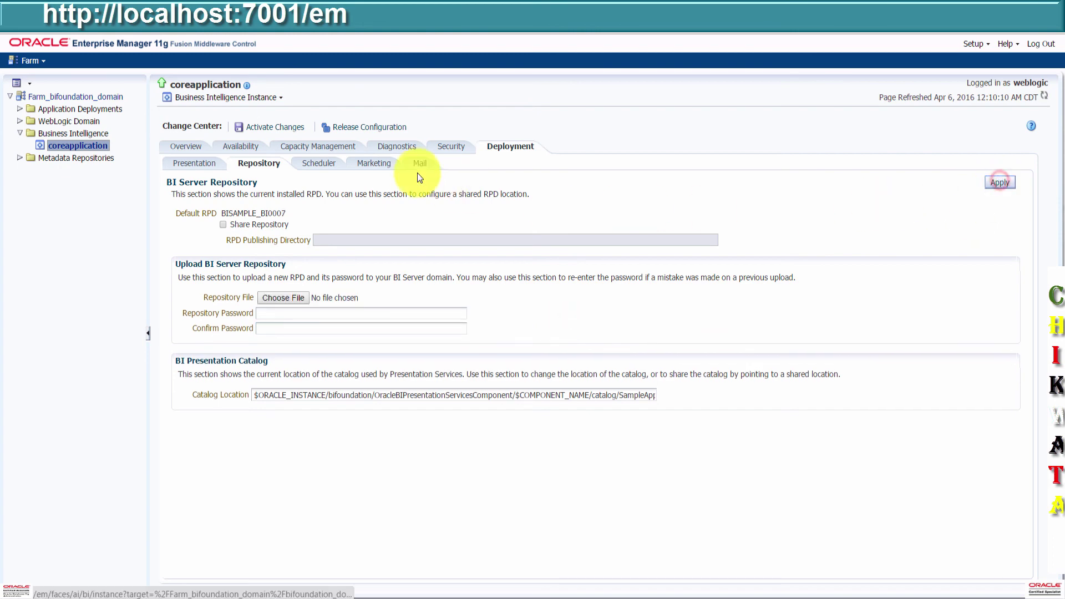
{"action": "left_click", "coordinate": [282, 126]}
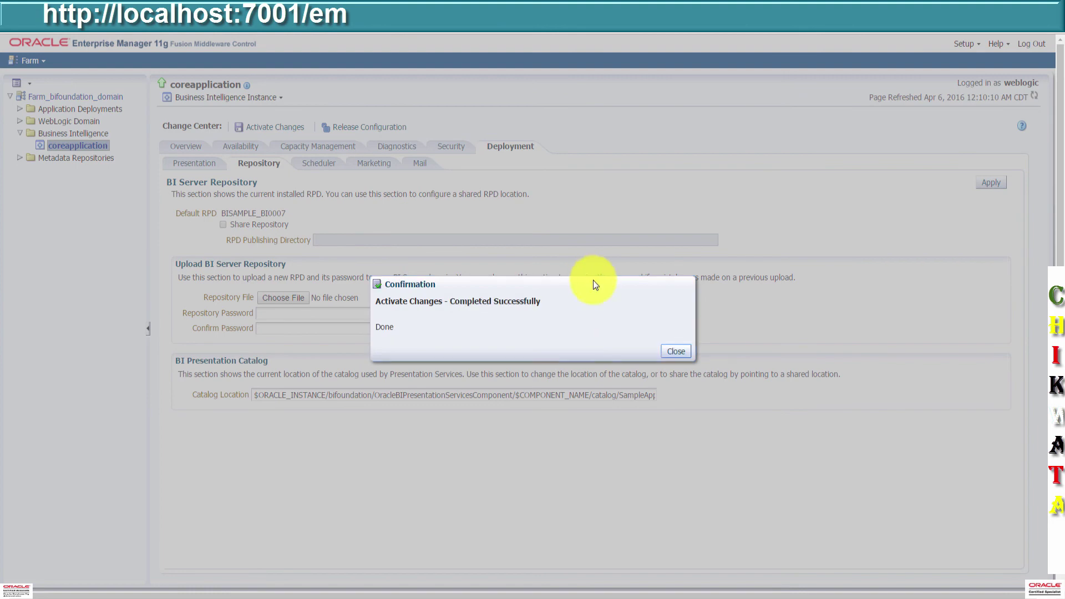
- Restart all BI system components to apply the new repository, then close the completion message
{"action": "left_click", "coordinate": [676, 351]}
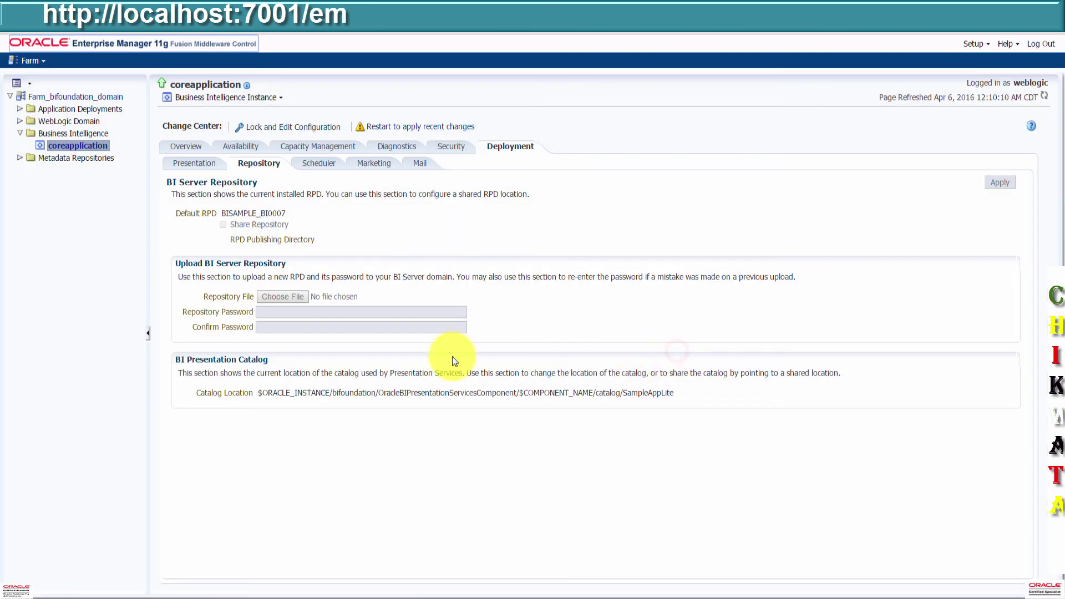
{"action": "left_click", "coordinate": [399, 127]}
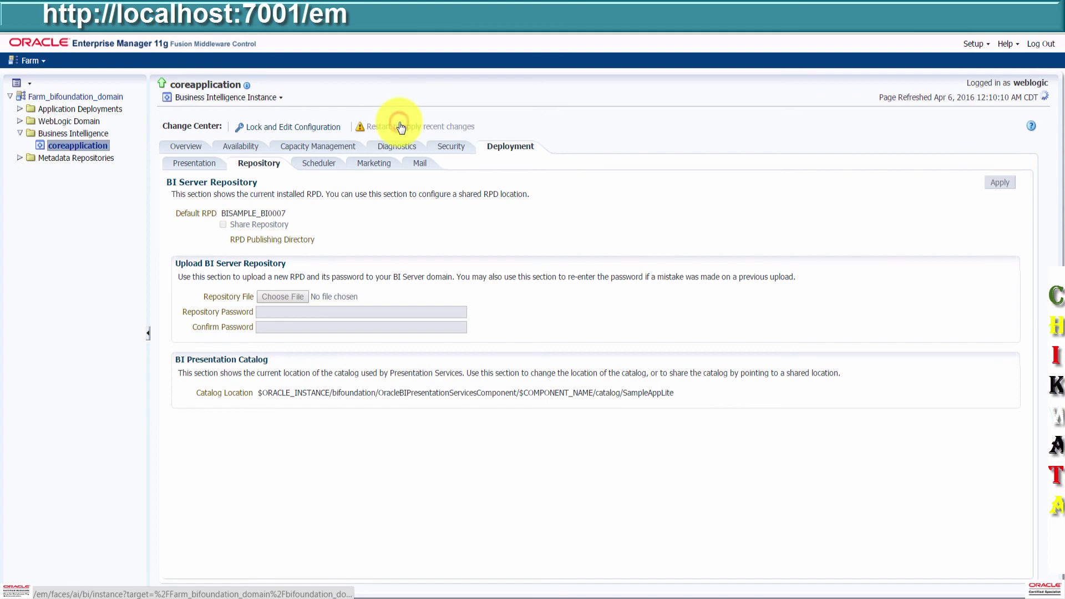
{"action": "left_click", "coordinate": [431, 287]}
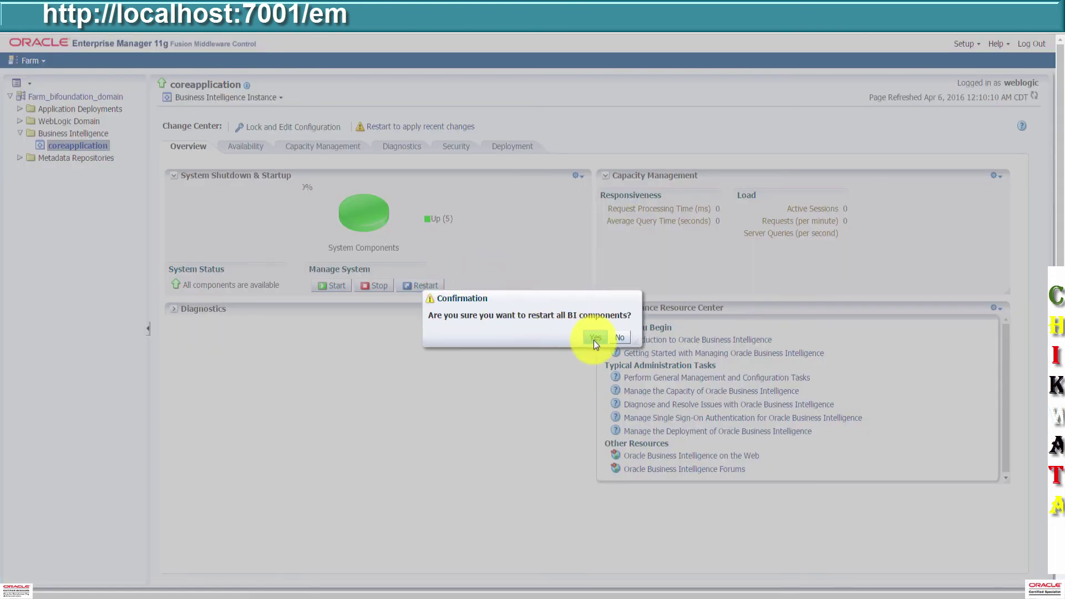
{"action": "left_click", "coordinate": [595, 337]}
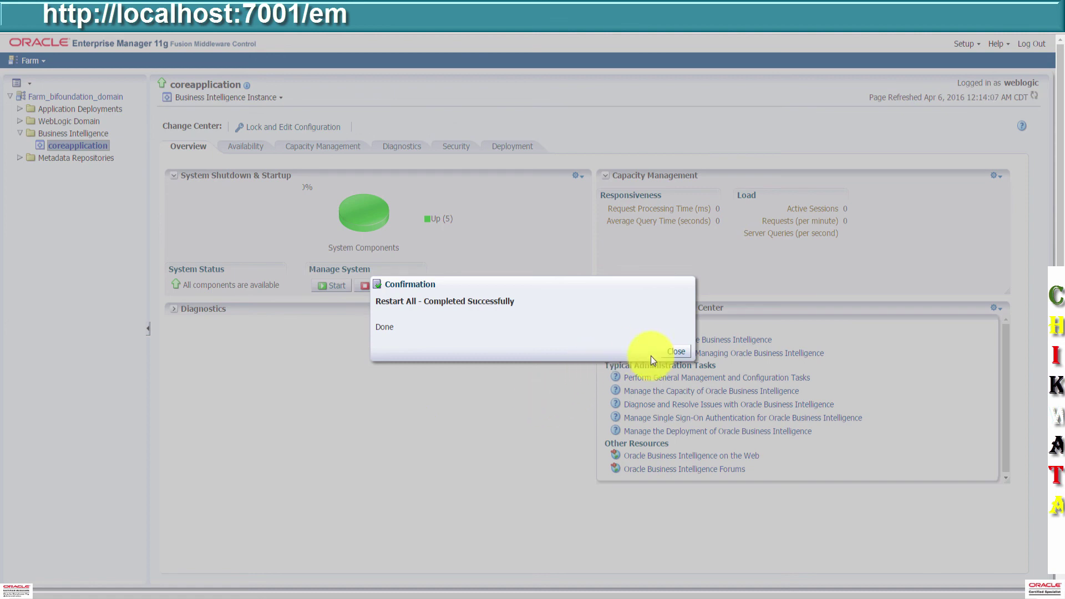
{"action": "left_click", "coordinate": [682, 352]}
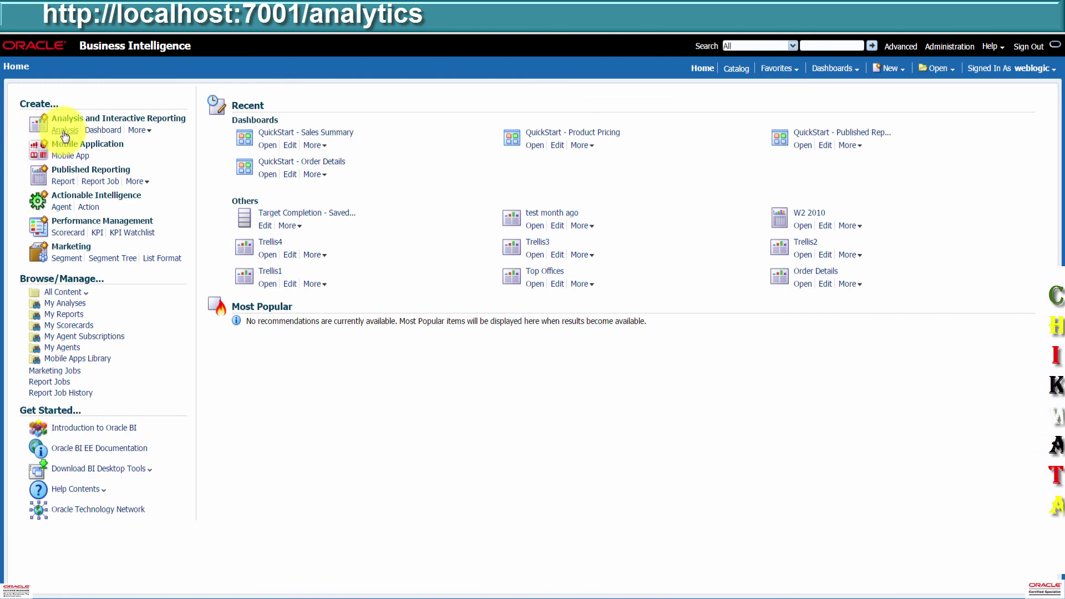
- Build a Sample Sales analysis with columns H5 Sales Rep, Position and Base Facts Revenue, then show results
{"action": "left_click", "coordinate": [62, 131]}
{"action": "left_click", "coordinate": [102, 135]}
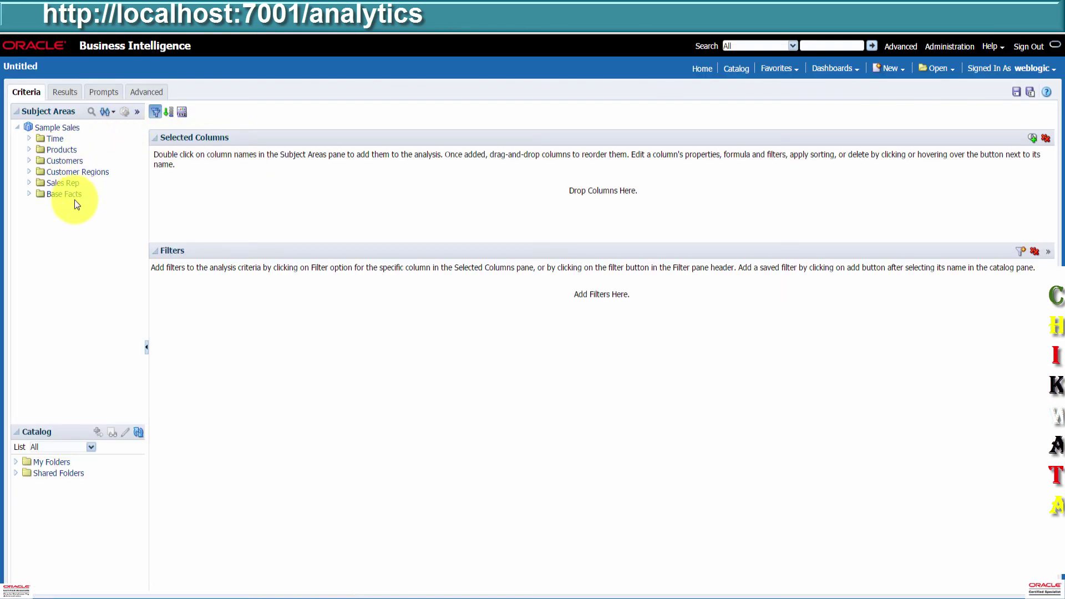
{"action": "left_click", "coordinate": [28, 183]}
{"action": "double_click", "coordinate": [81, 294]}
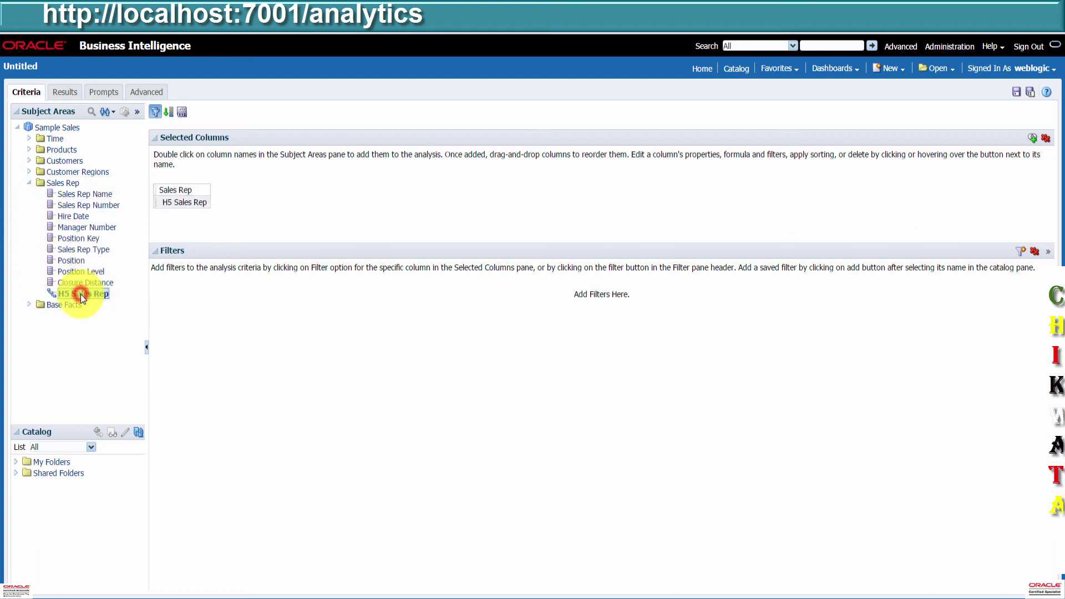
{"action": "double_click", "coordinate": [73, 261]}
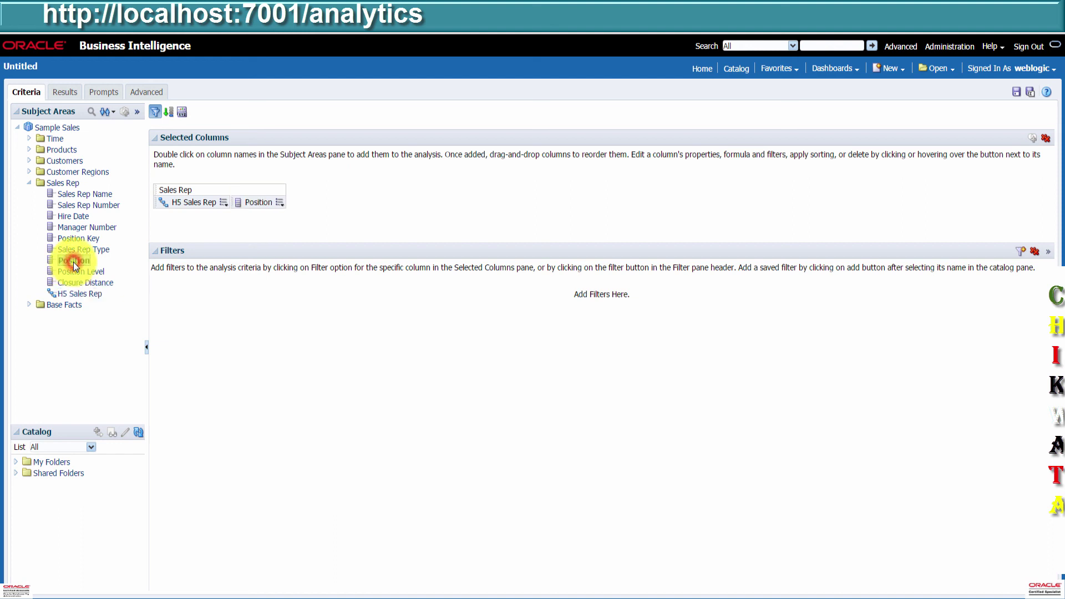
{"action": "left_click", "coordinate": [29, 305]}
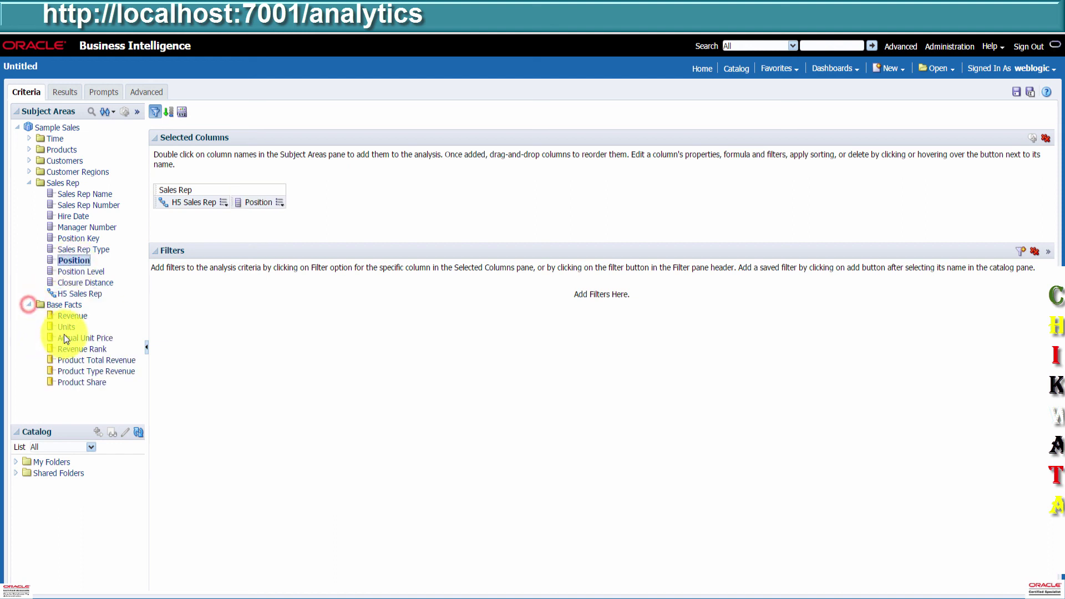
{"action": "double_click", "coordinate": [77, 317]}
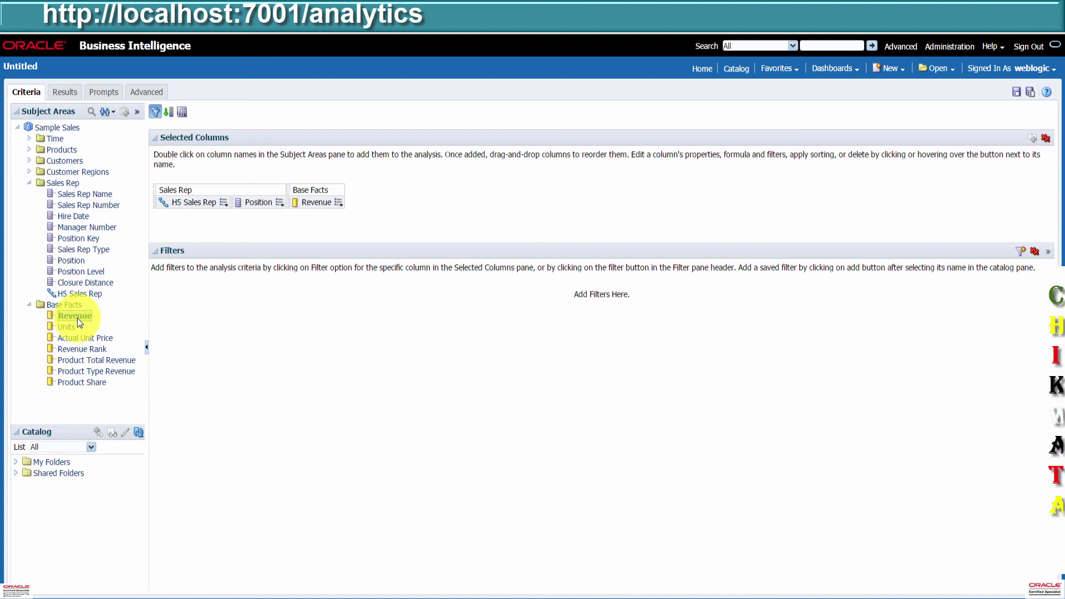
{"action": "left_click", "coordinate": [63, 95]}
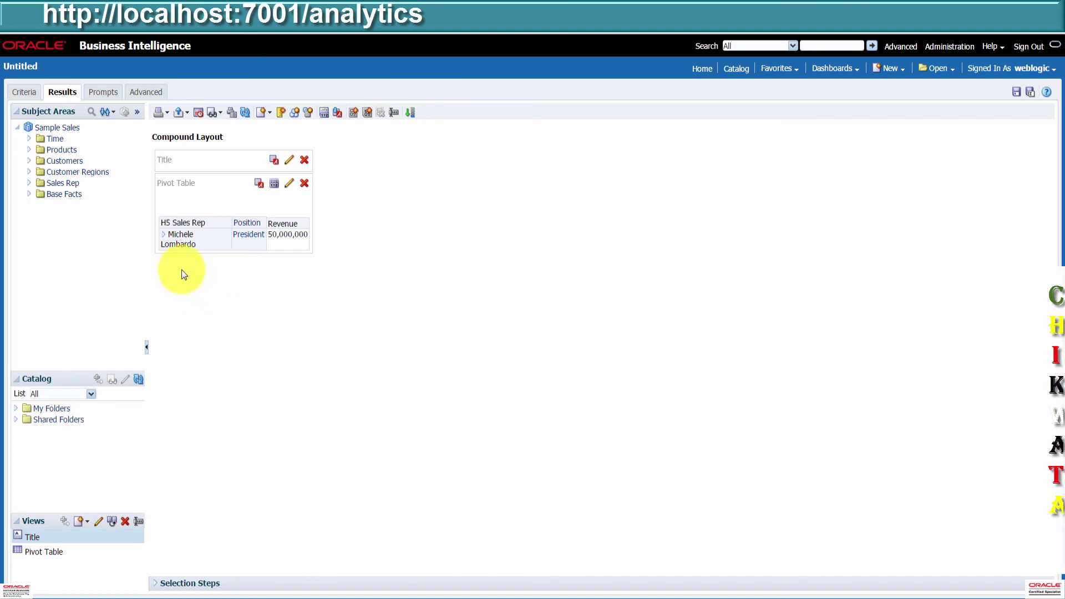
- Drill down from the President through the vice presidents (9,460,000; 17,090,000; 16,820,000) and their managers
{"action": "left_click", "coordinate": [164, 234]}
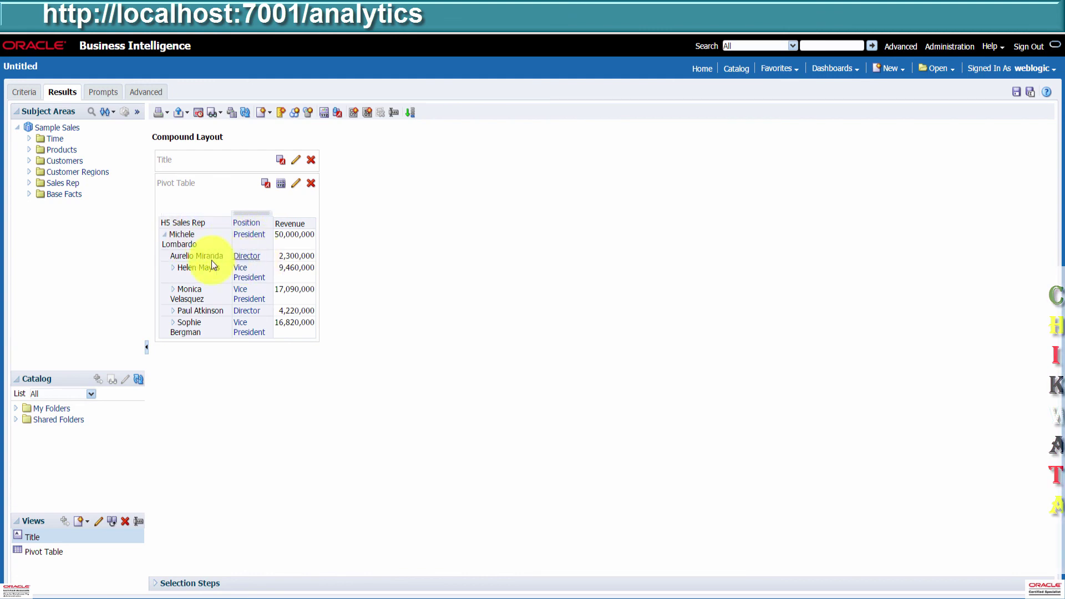
{"action": "left_click", "coordinate": [173, 271]}
{"action": "left_click", "coordinate": [179, 311]}
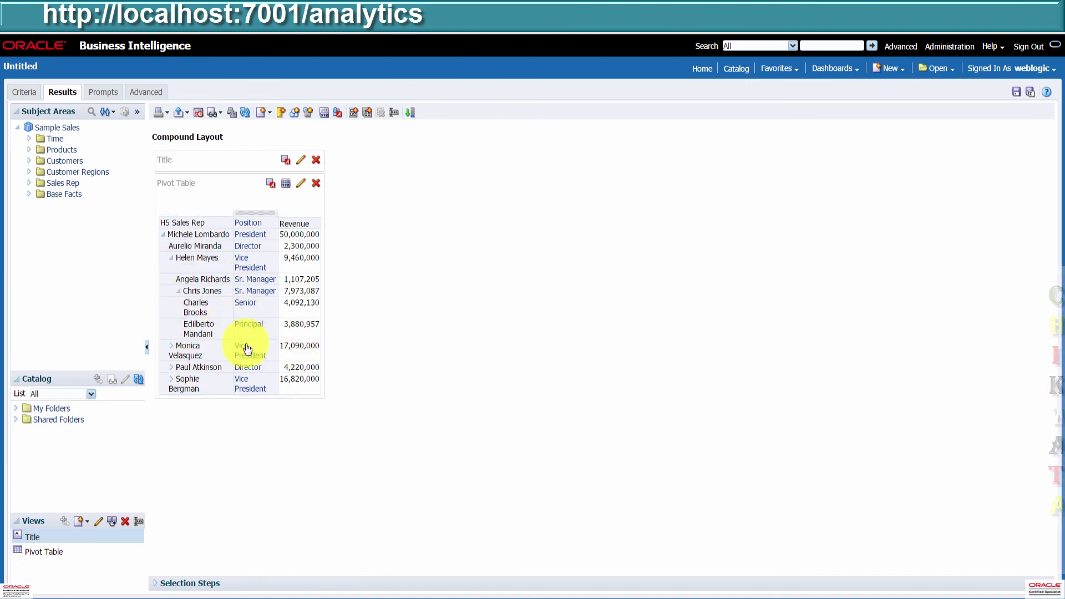
{"action": "left_click", "coordinate": [171, 346]}
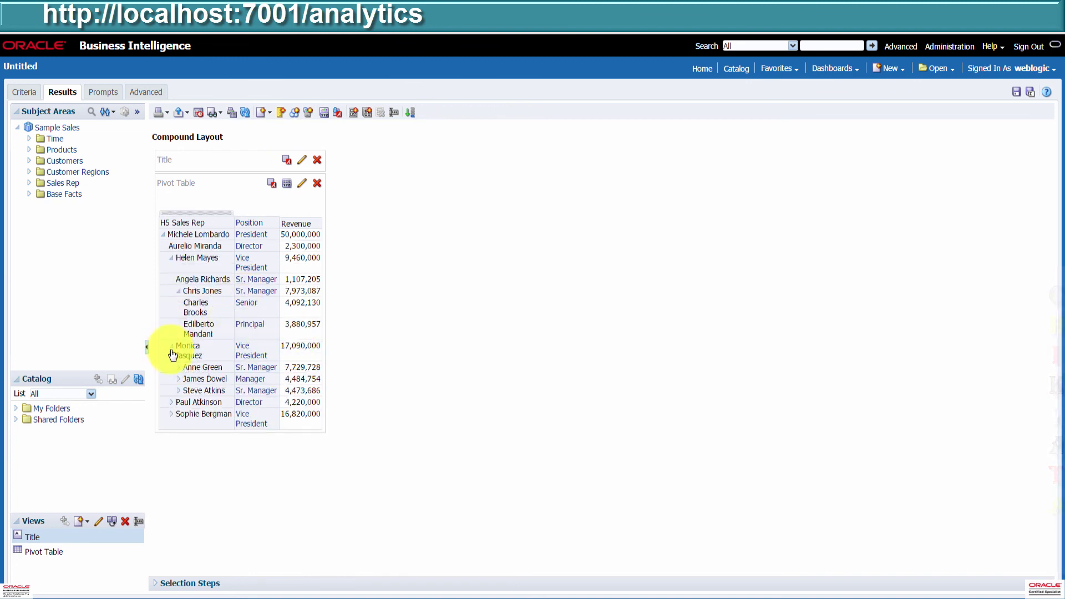
{"action": "left_click", "coordinate": [172, 402]}
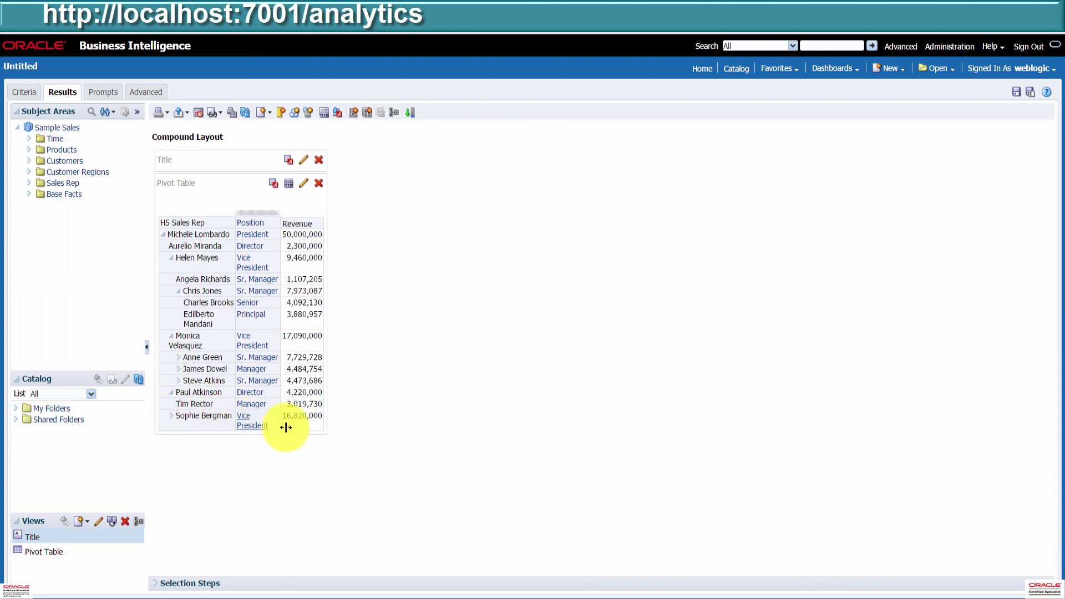
{"action": "left_click", "coordinate": [171, 415]}
{"action": "left_click", "coordinate": [178, 437]}
{"action": "left_click", "coordinate": [178, 469]}
{"action": "scroll", "coordinate": [181, 471], "scroll_direction": "down", "scroll_amount": 2}
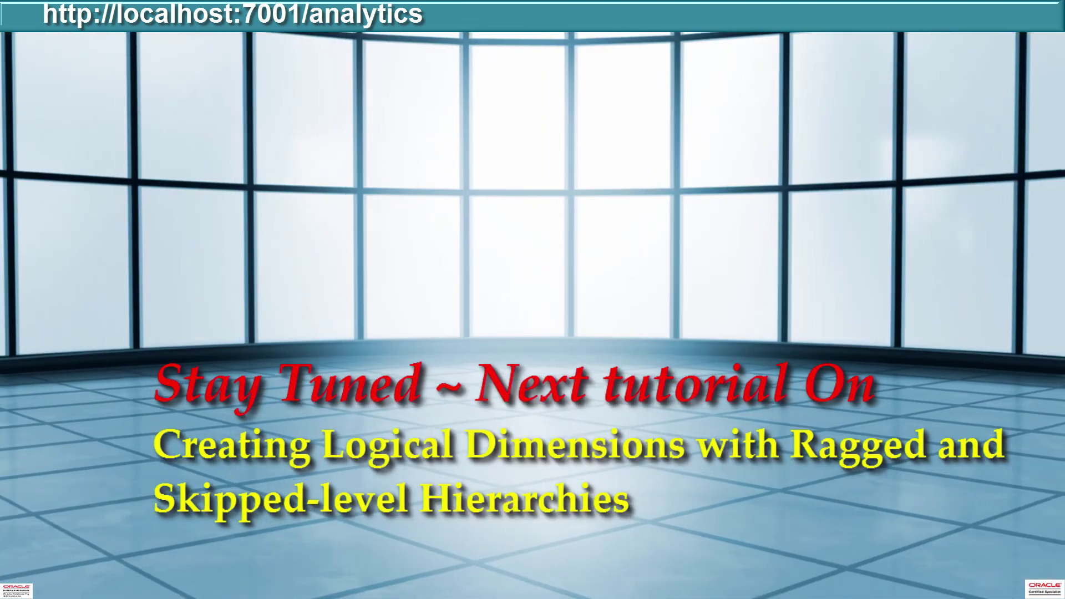